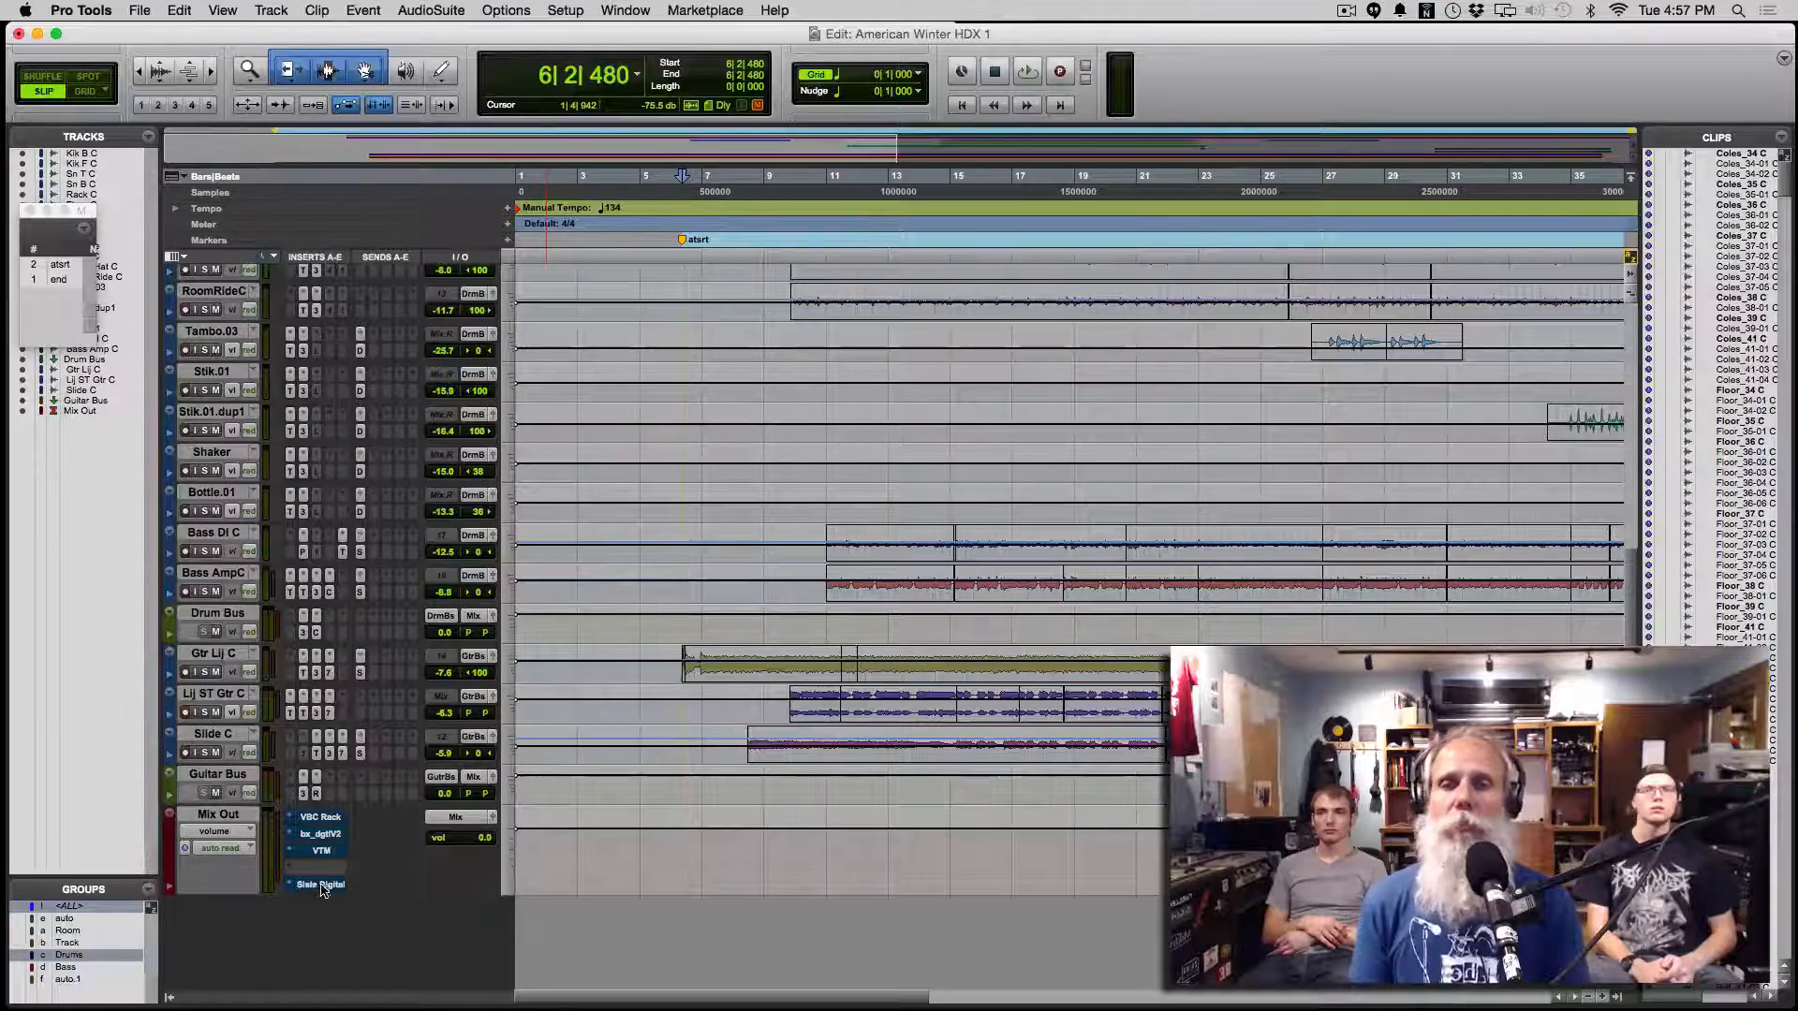
Step: Look through the bypassed VBC Rack, bx_digital V2 and Virtual Tape Machines plug-ins inserted on the Mix Out track
click(316, 818)
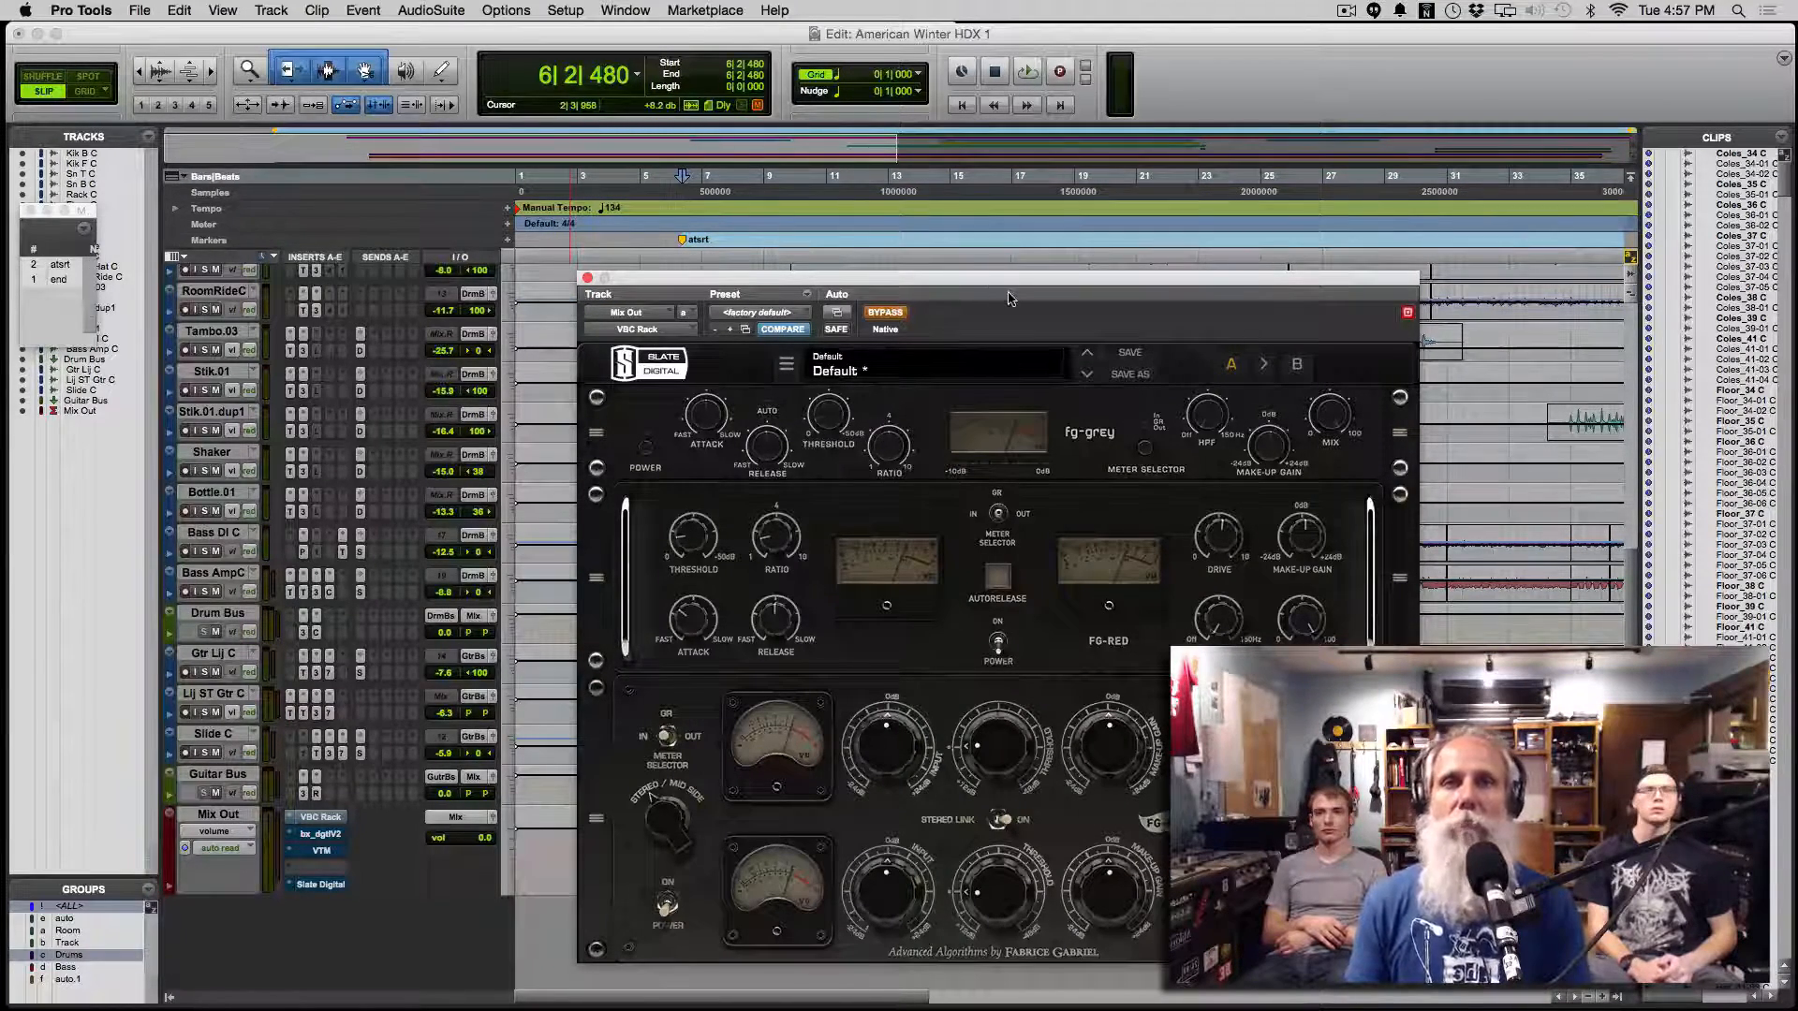
drag(1010, 298, 1002, 276)
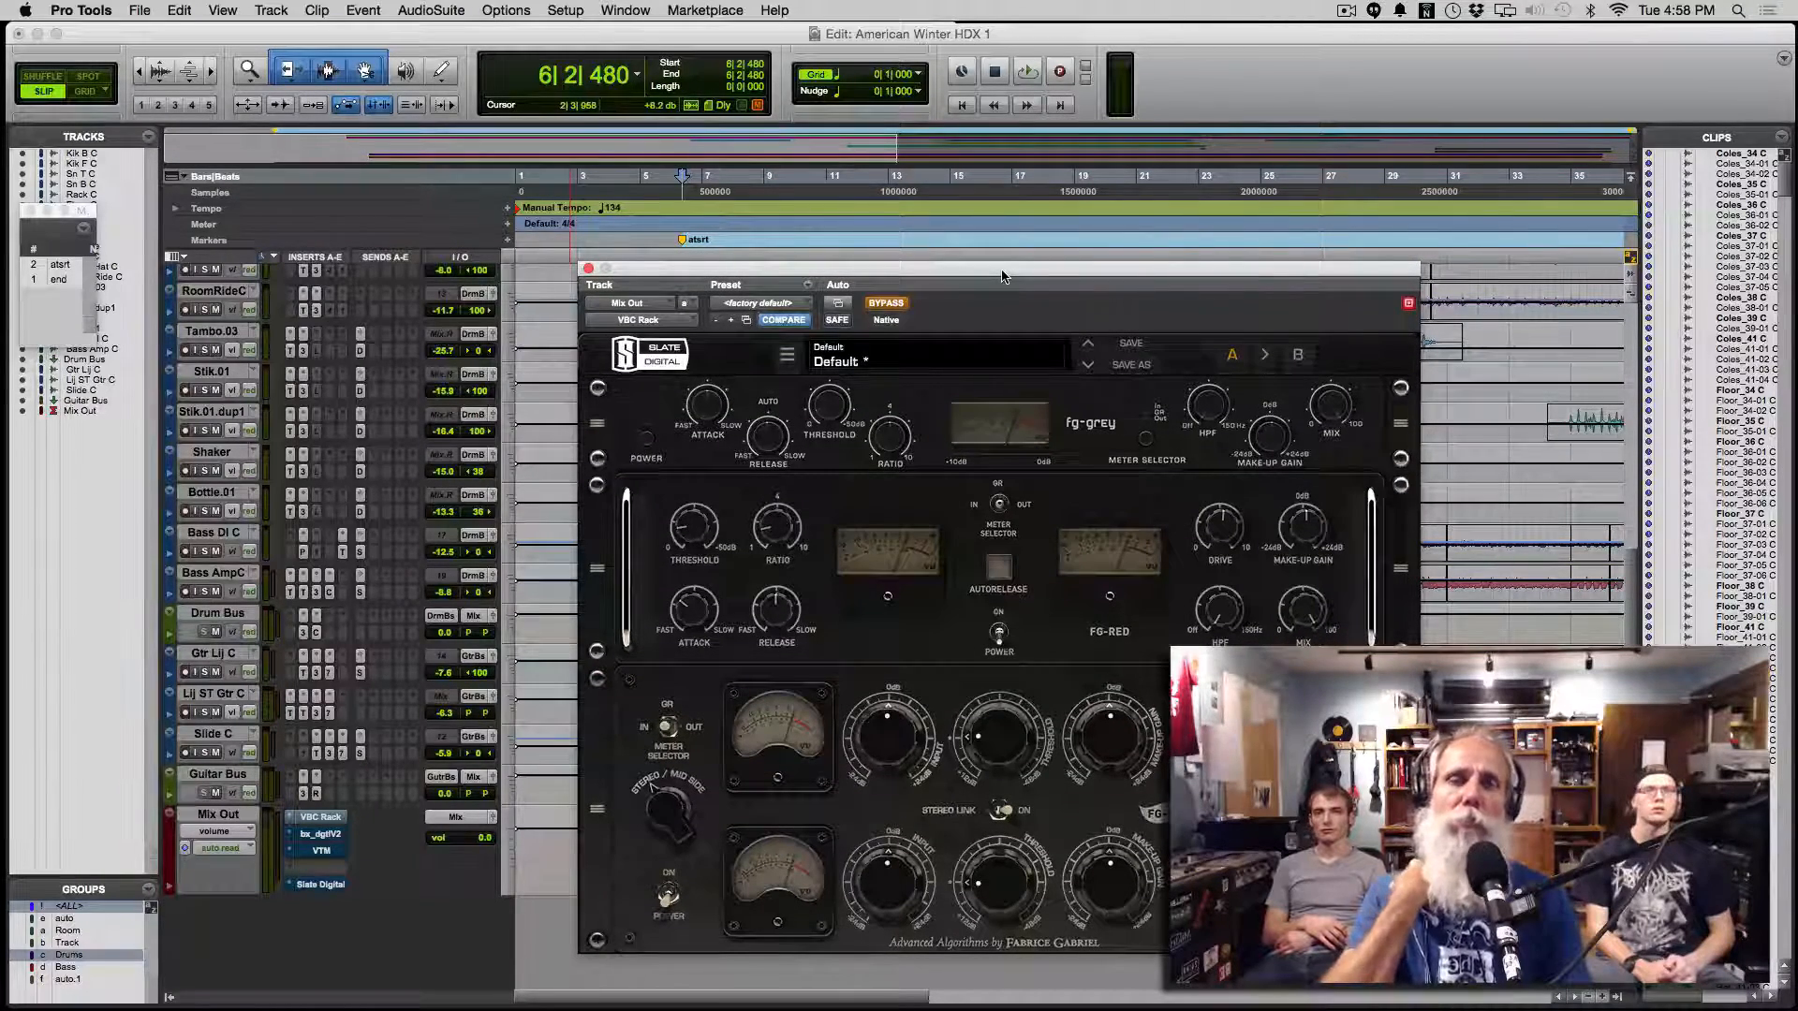
drag(1002, 276, 1002, 278)
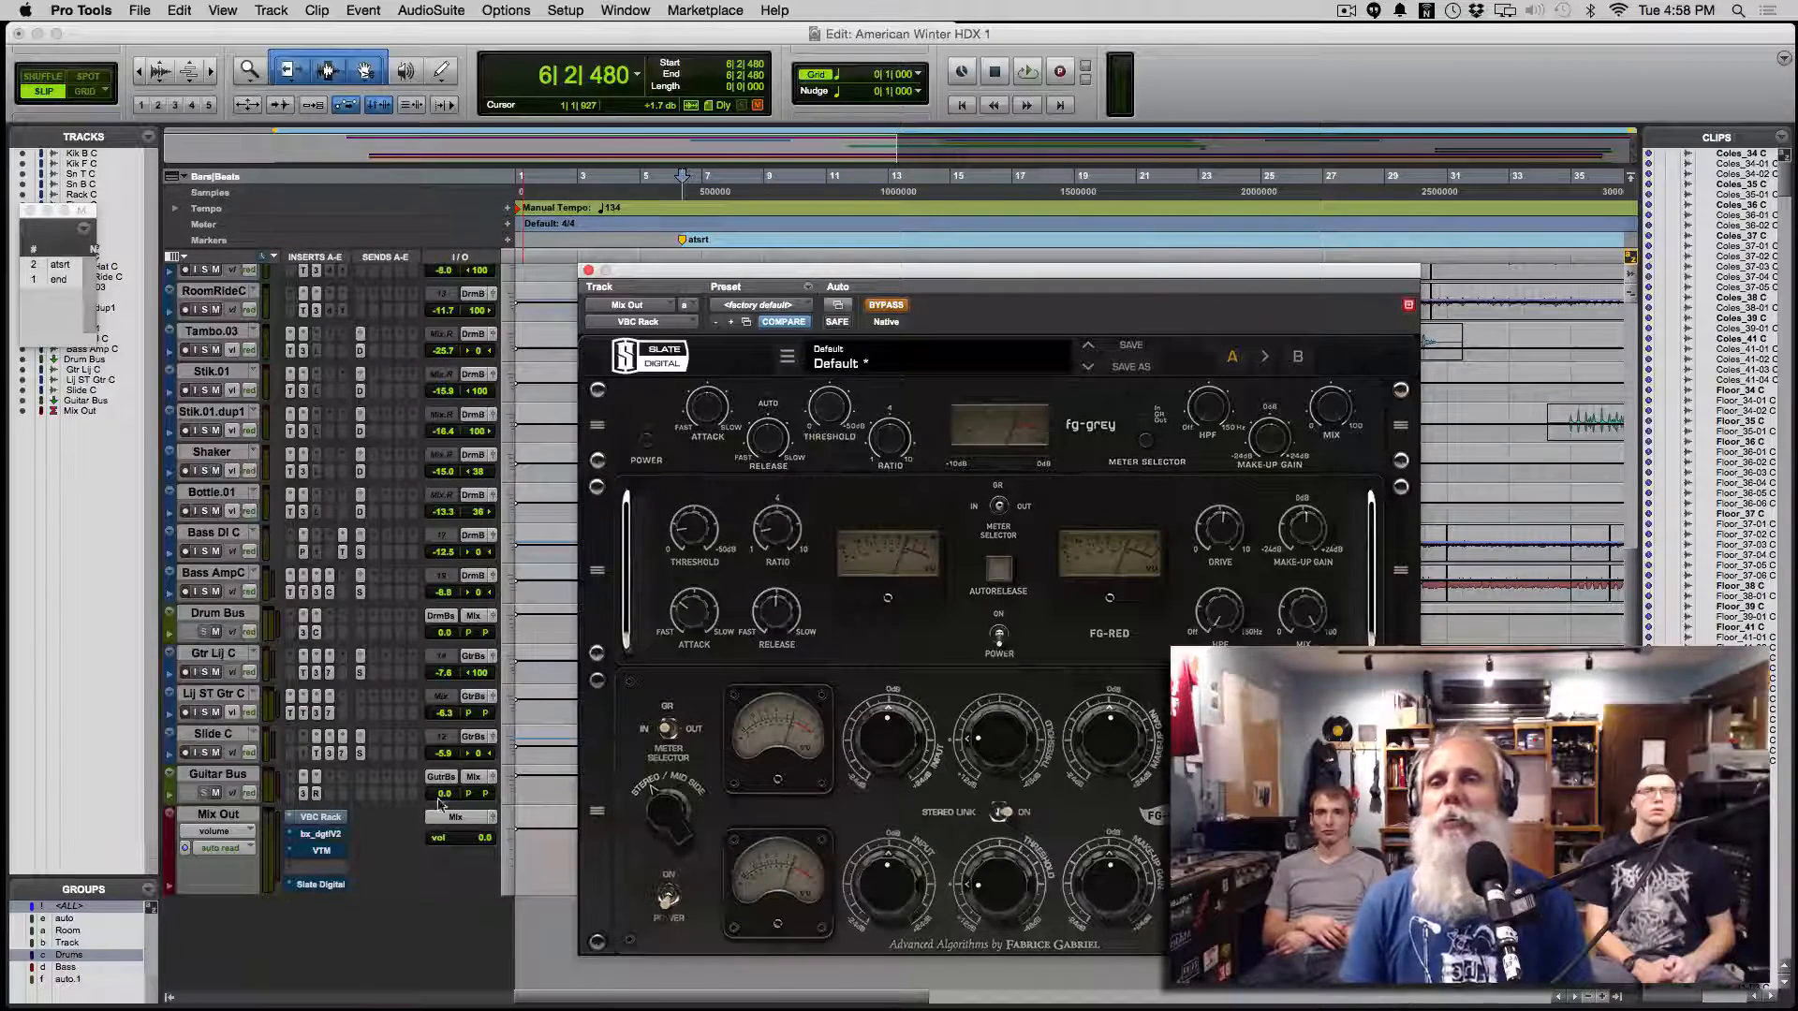
click(321, 833)
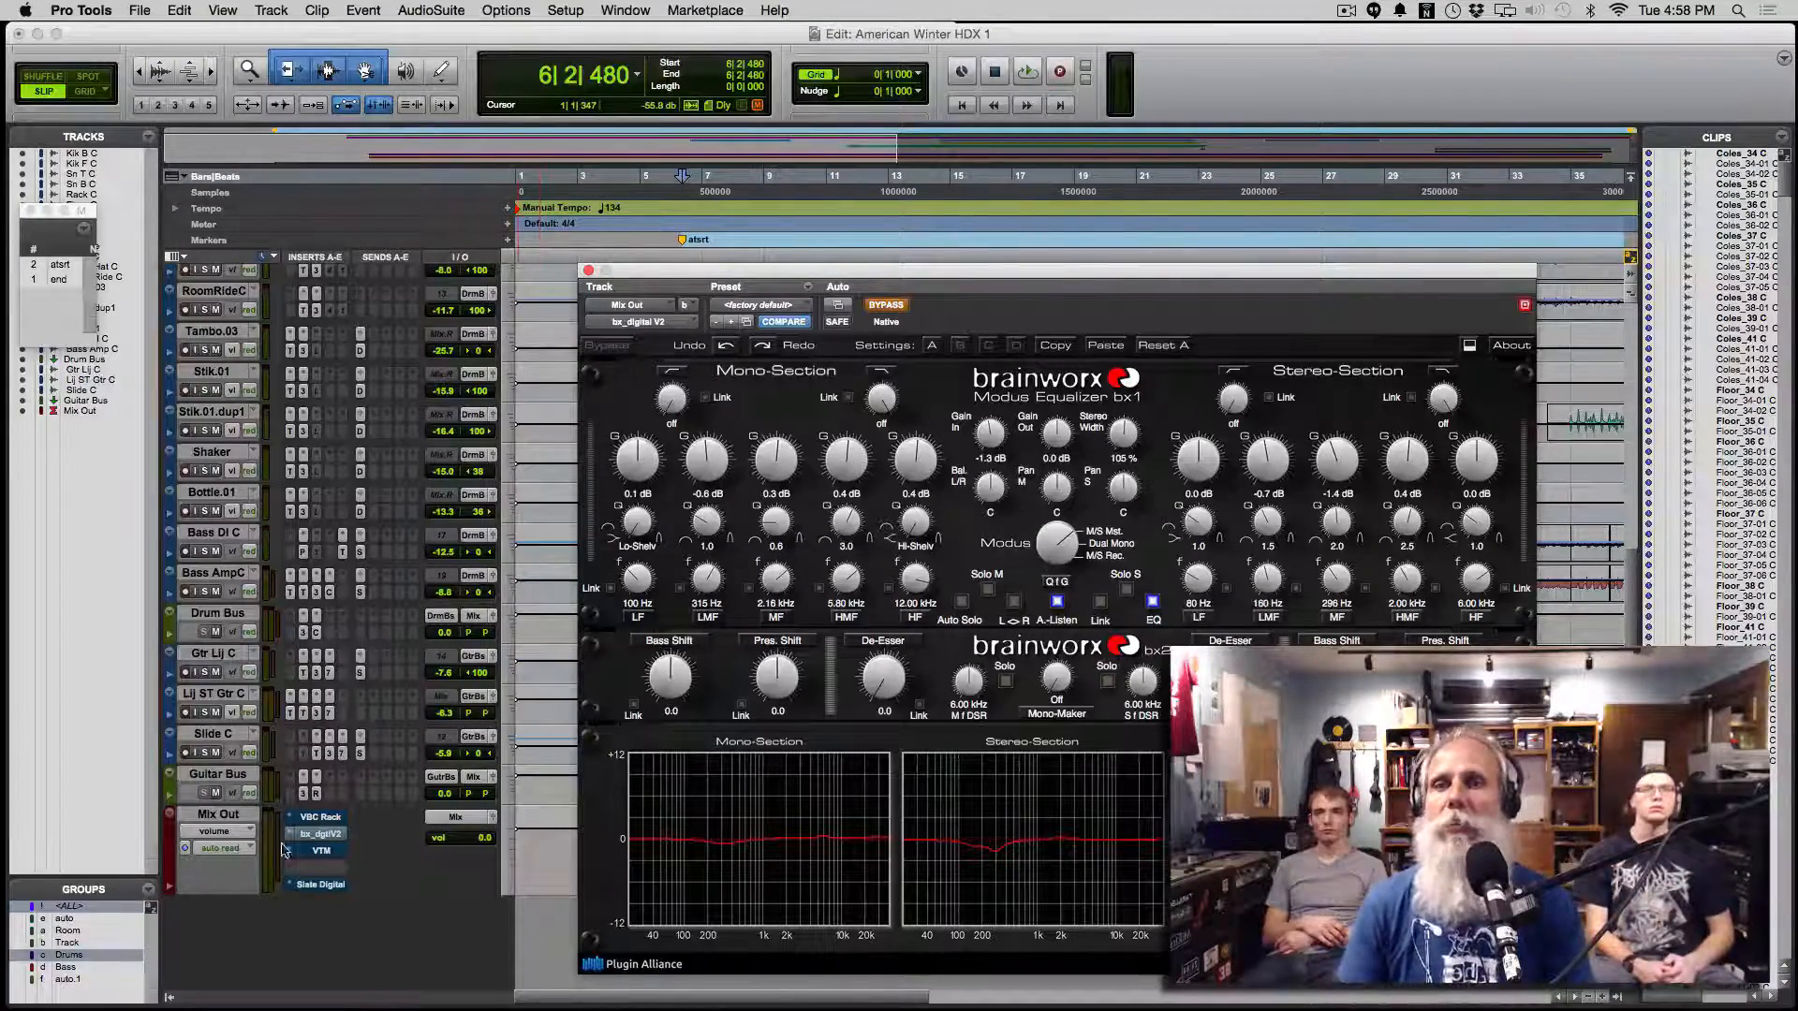
click(321, 851)
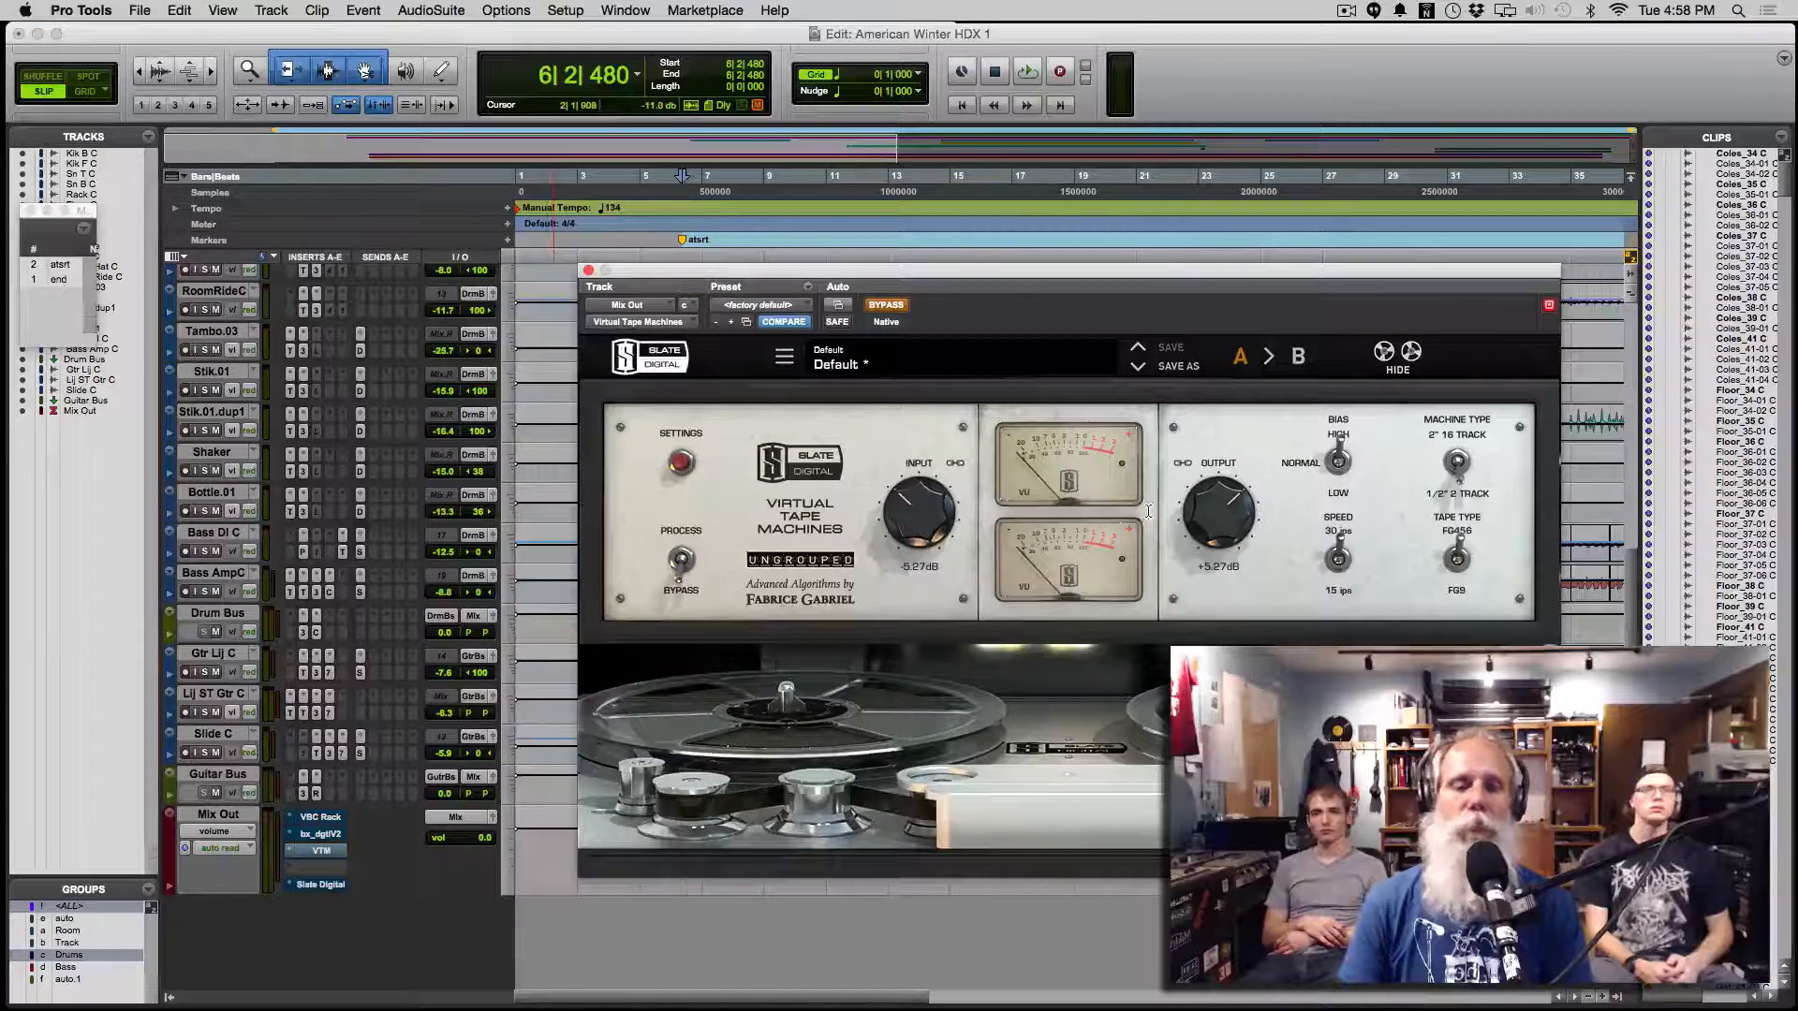
drag(1054, 274, 1058, 274)
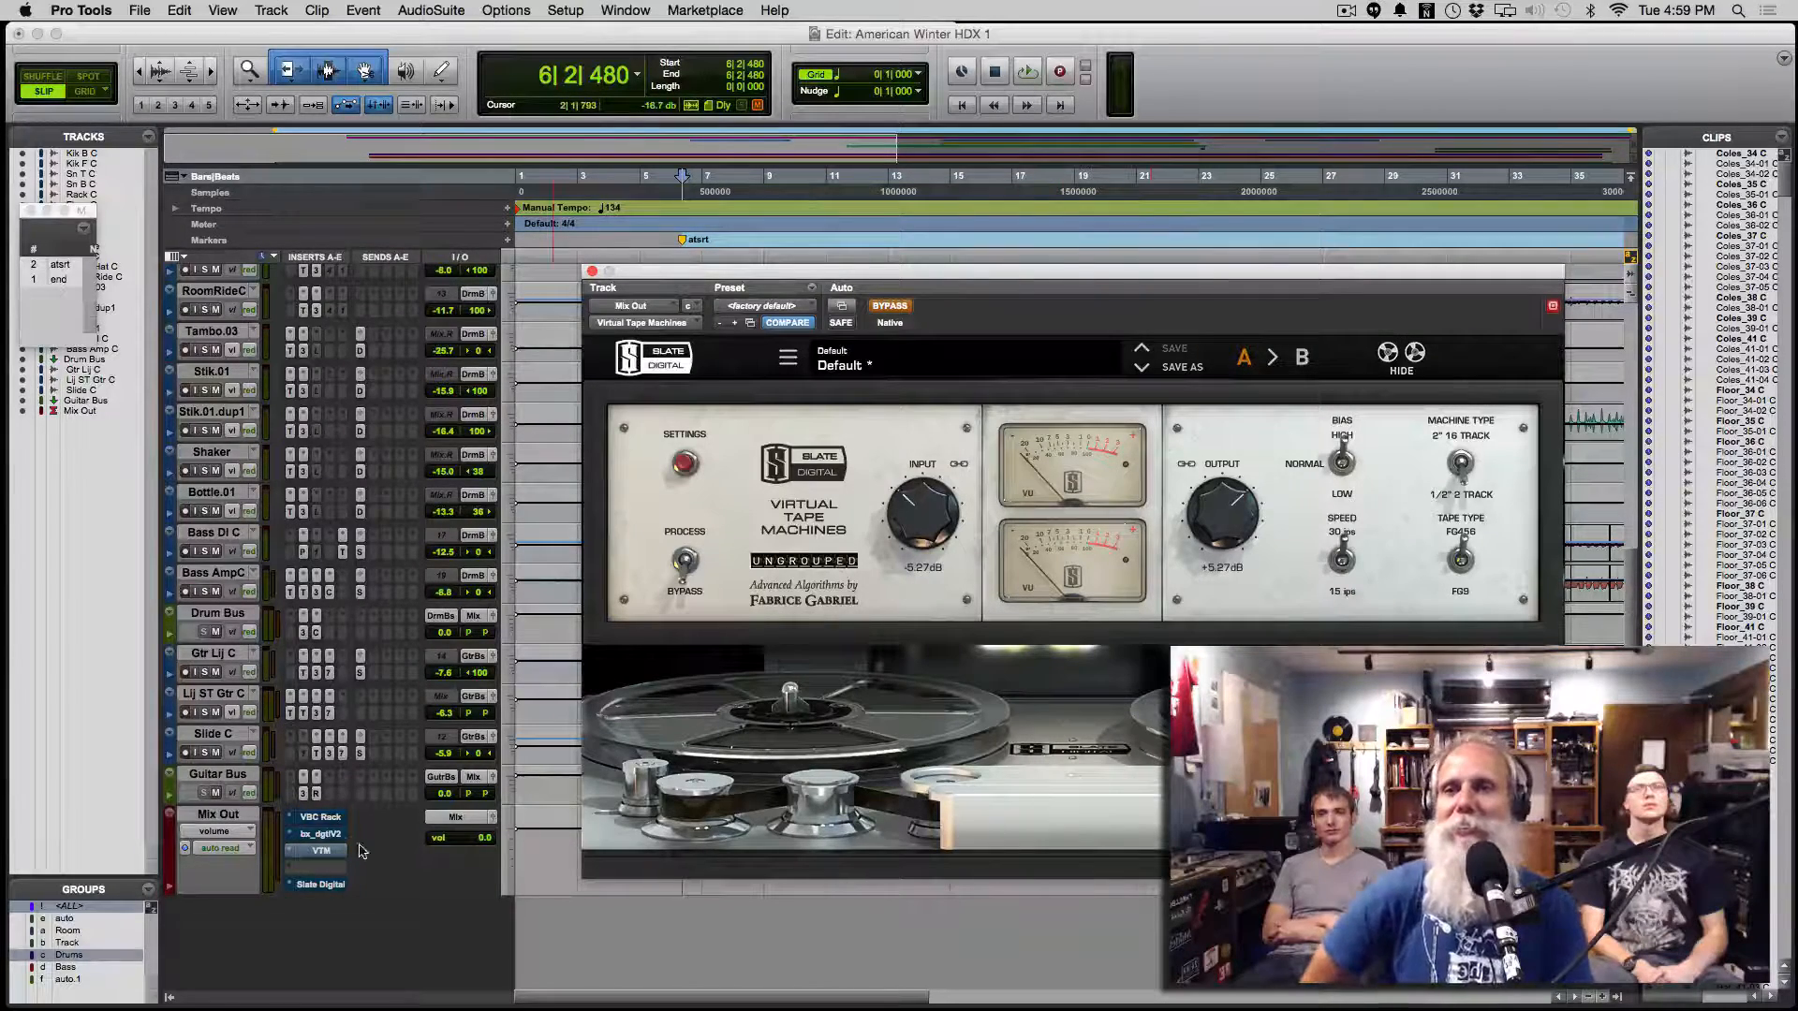
Step: Inspect the Slate Digital FG-X mastering plug-in on the Mix Out track, then close its window
click(341, 886)
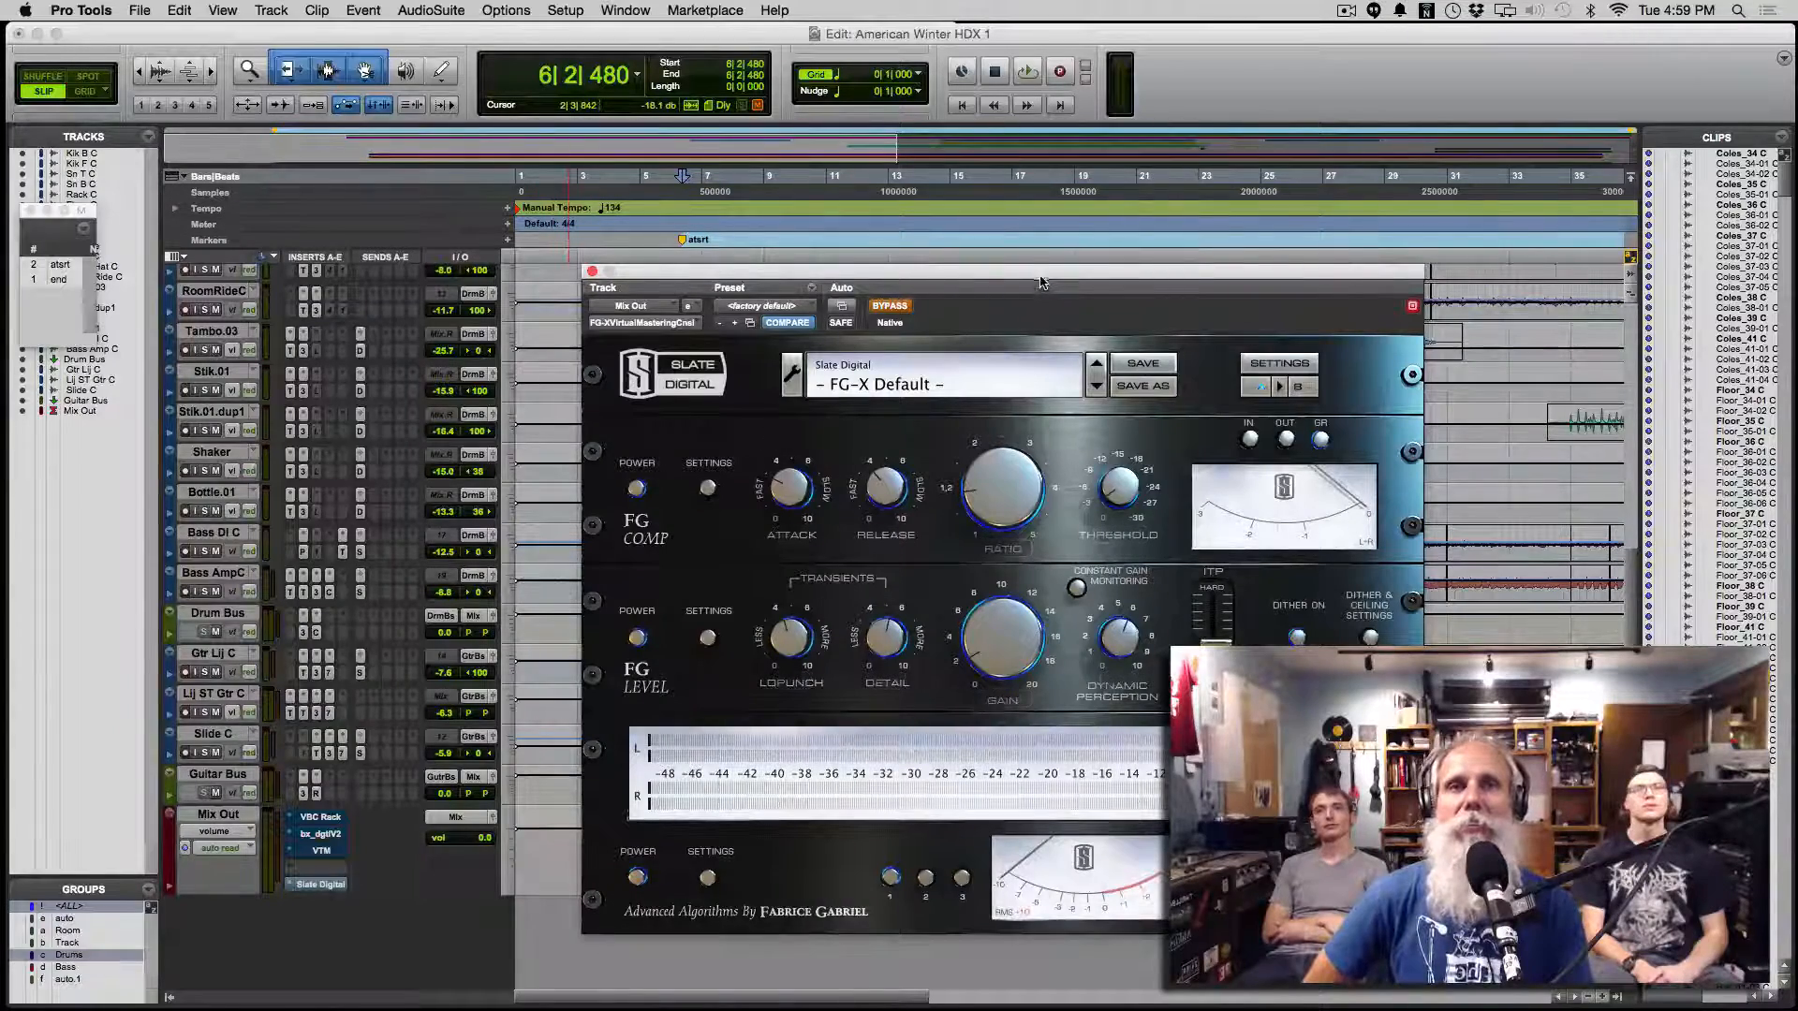
drag(1039, 280, 1060, 245)
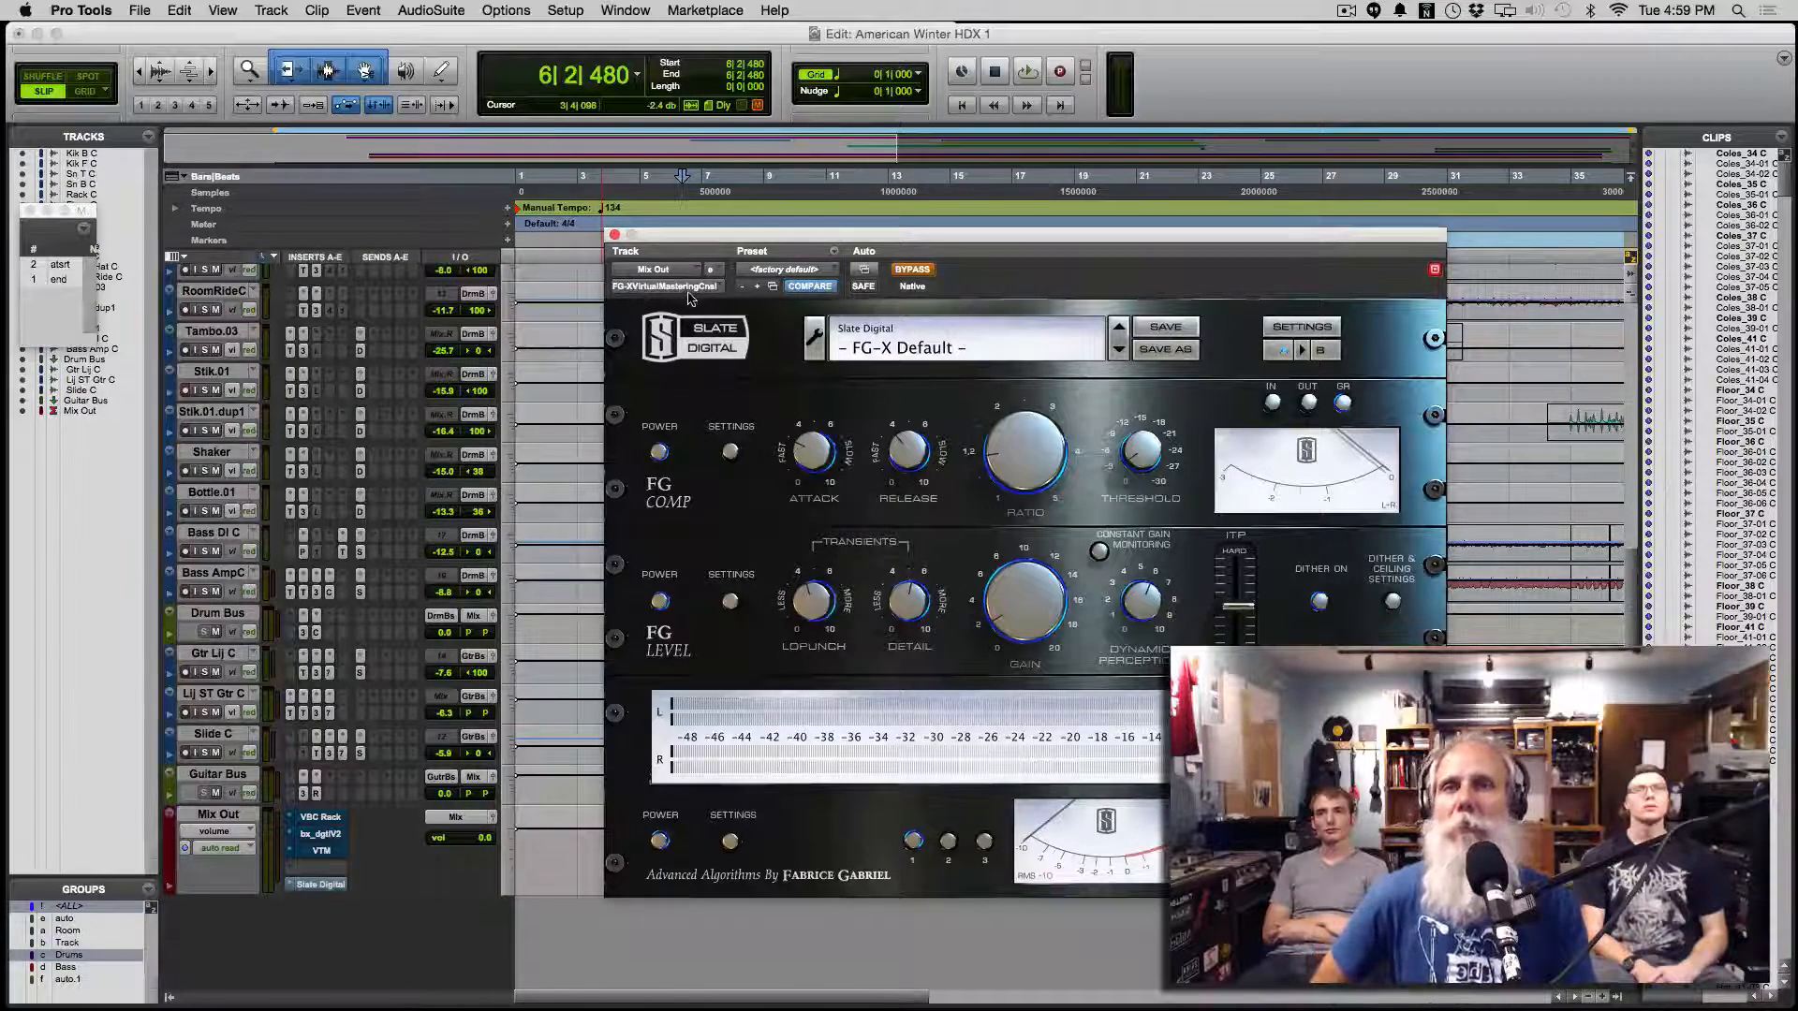
drag(982, 239, 1011, 238)
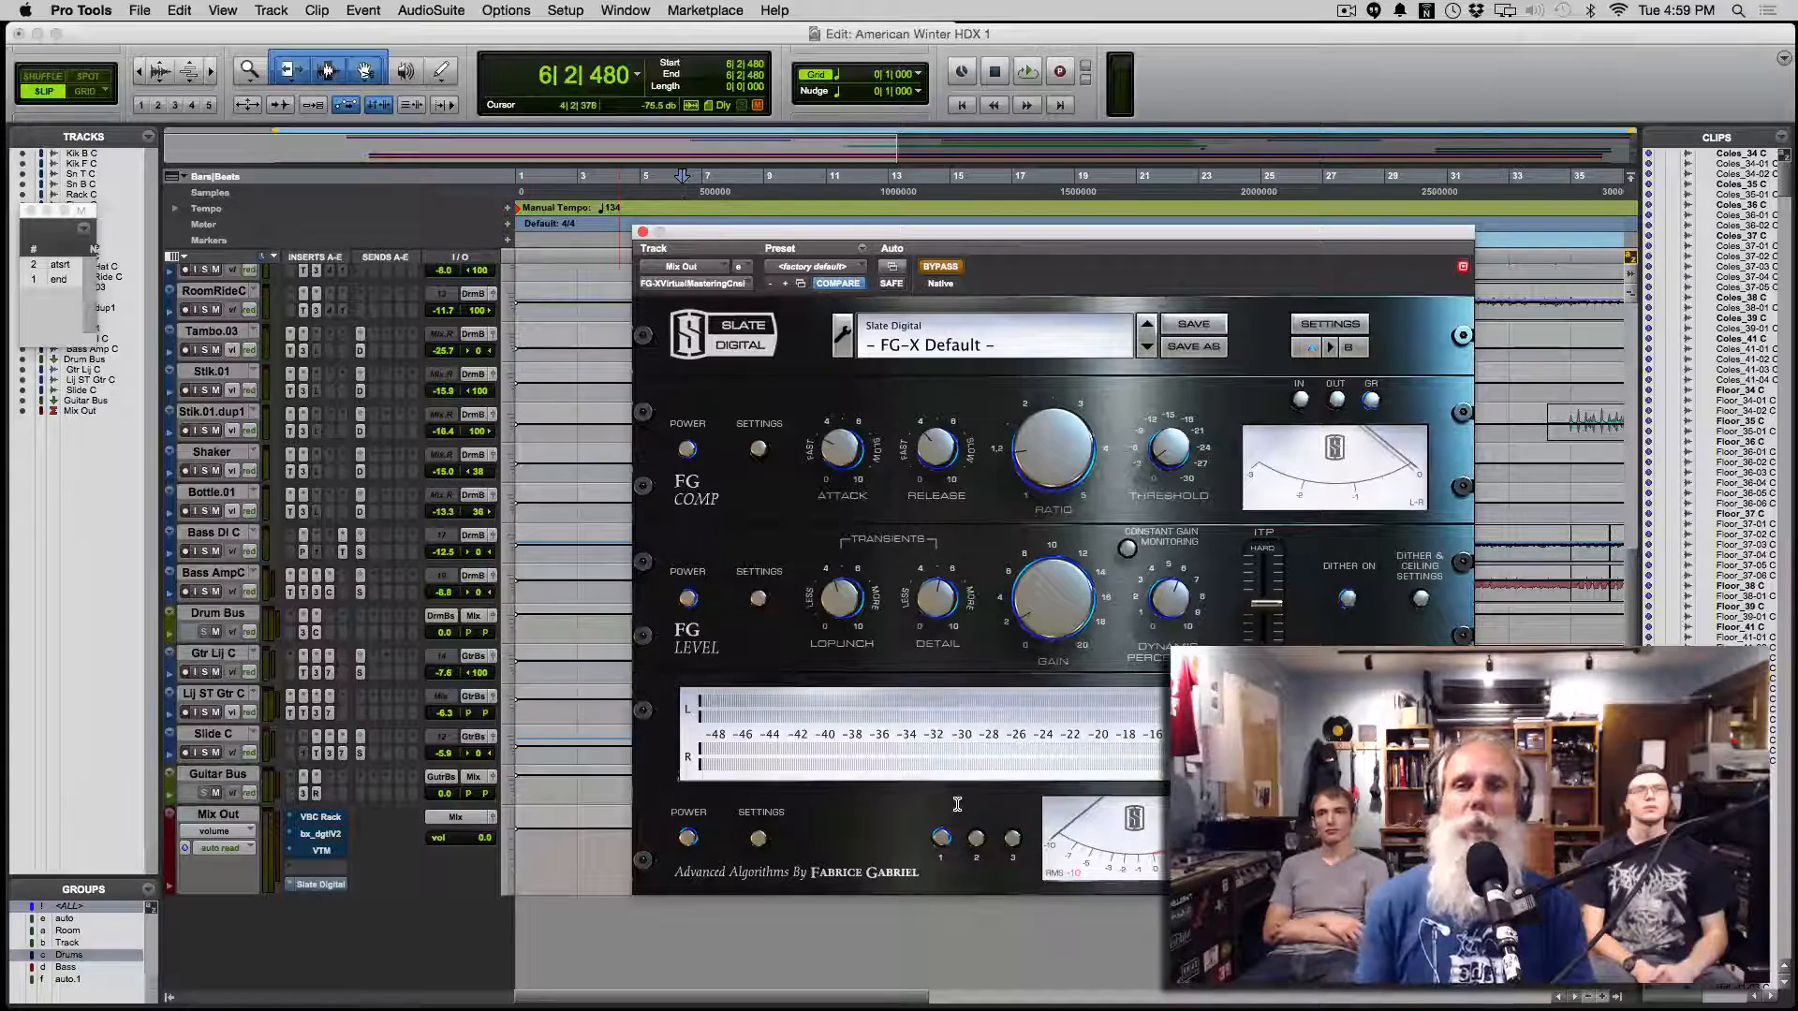
click(642, 232)
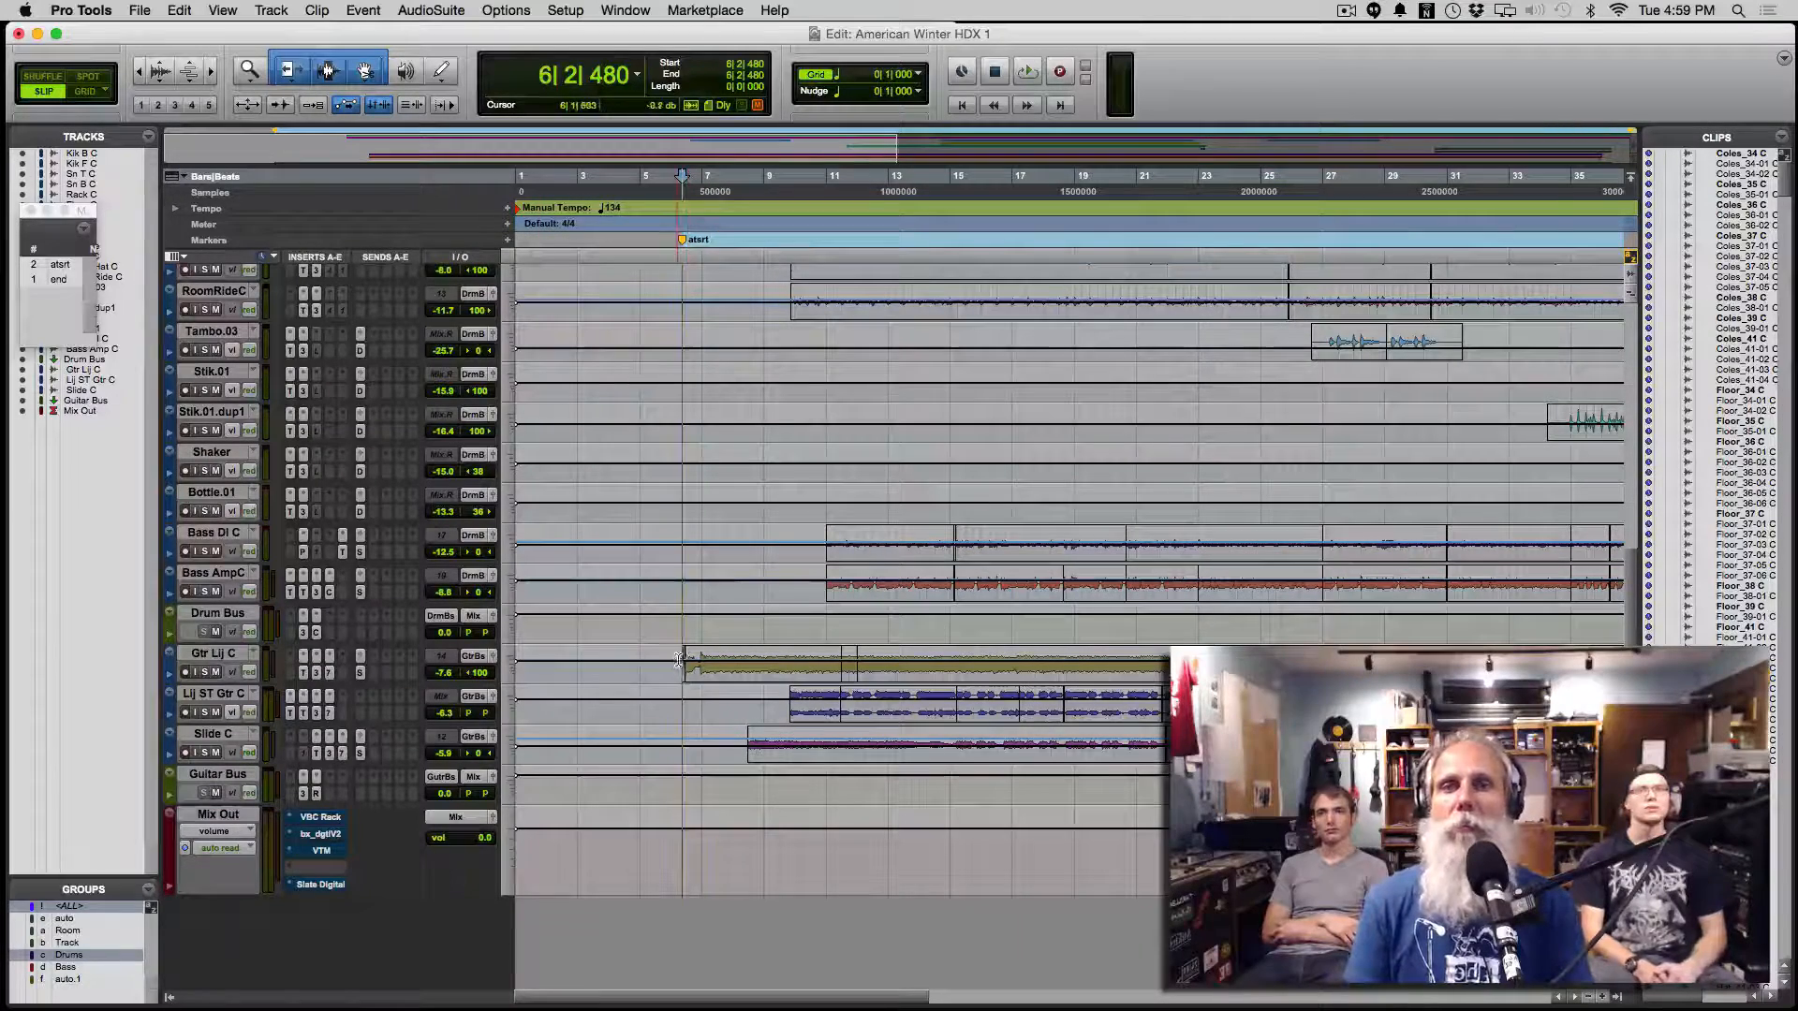
Step: Play the mix briefly from the start of the first Gtr Lij C clip with the Mix Out inserts bypassed
click(684, 683)
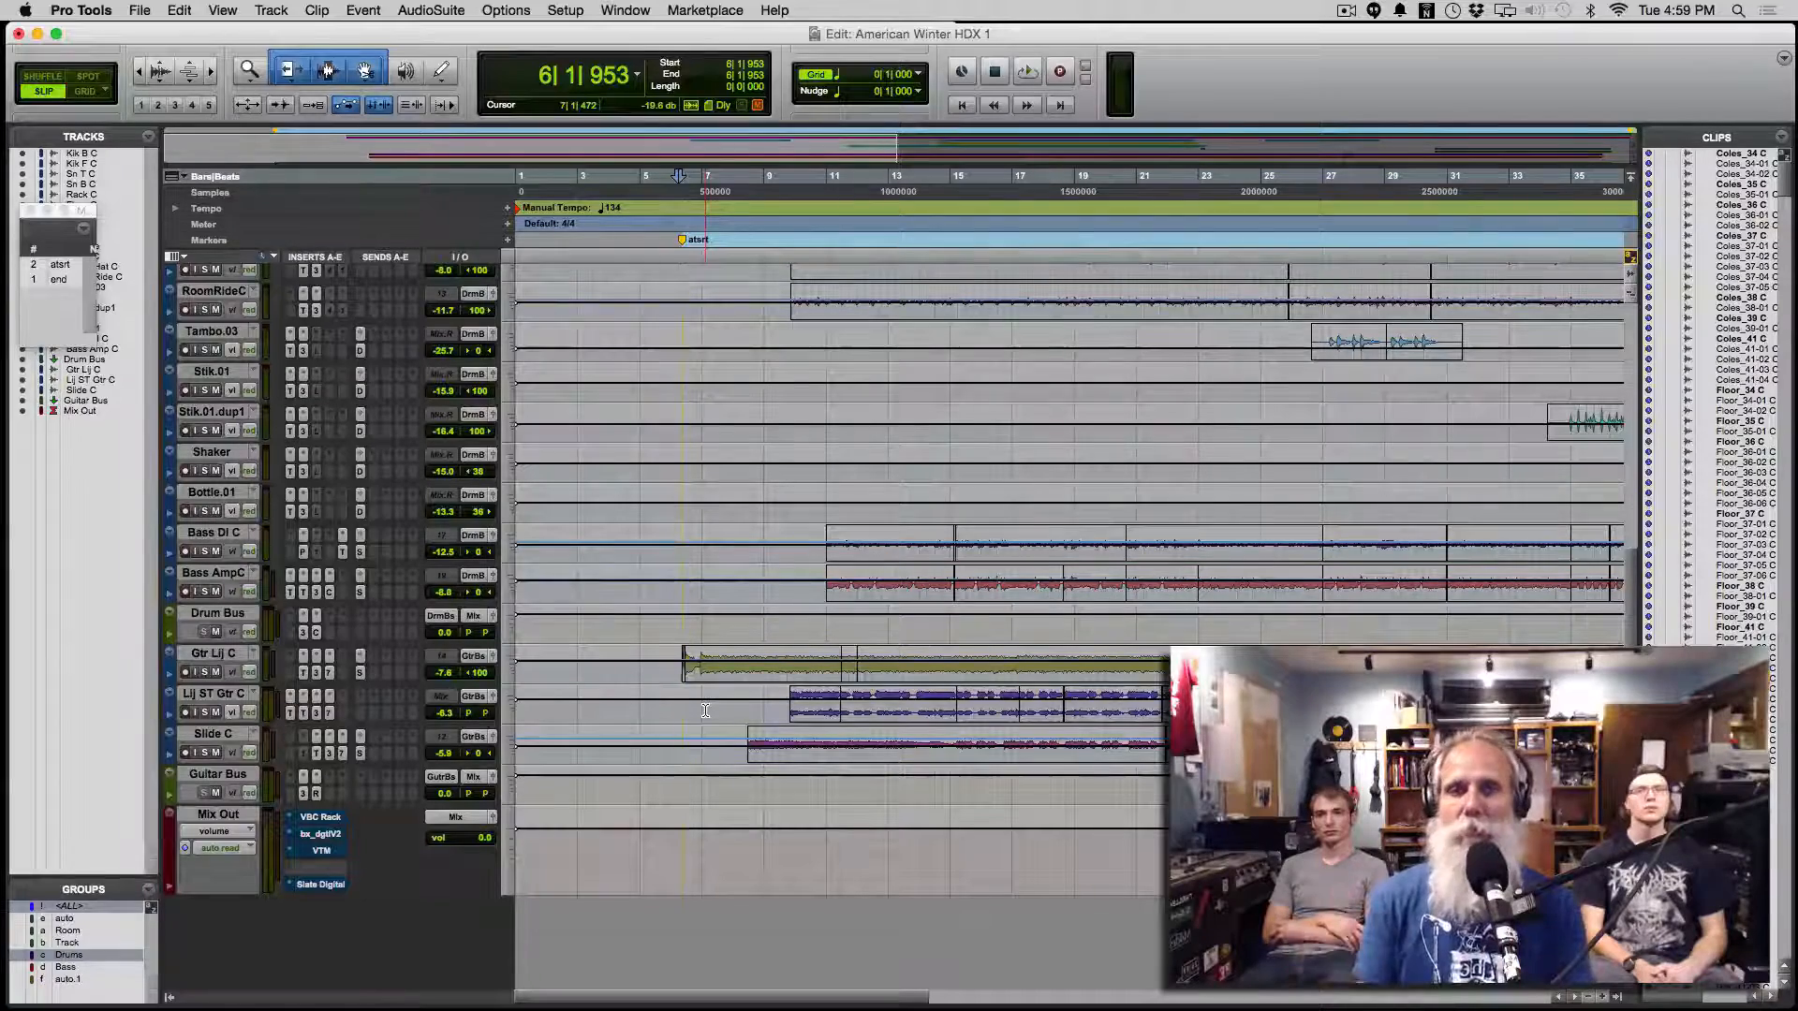
key(space)
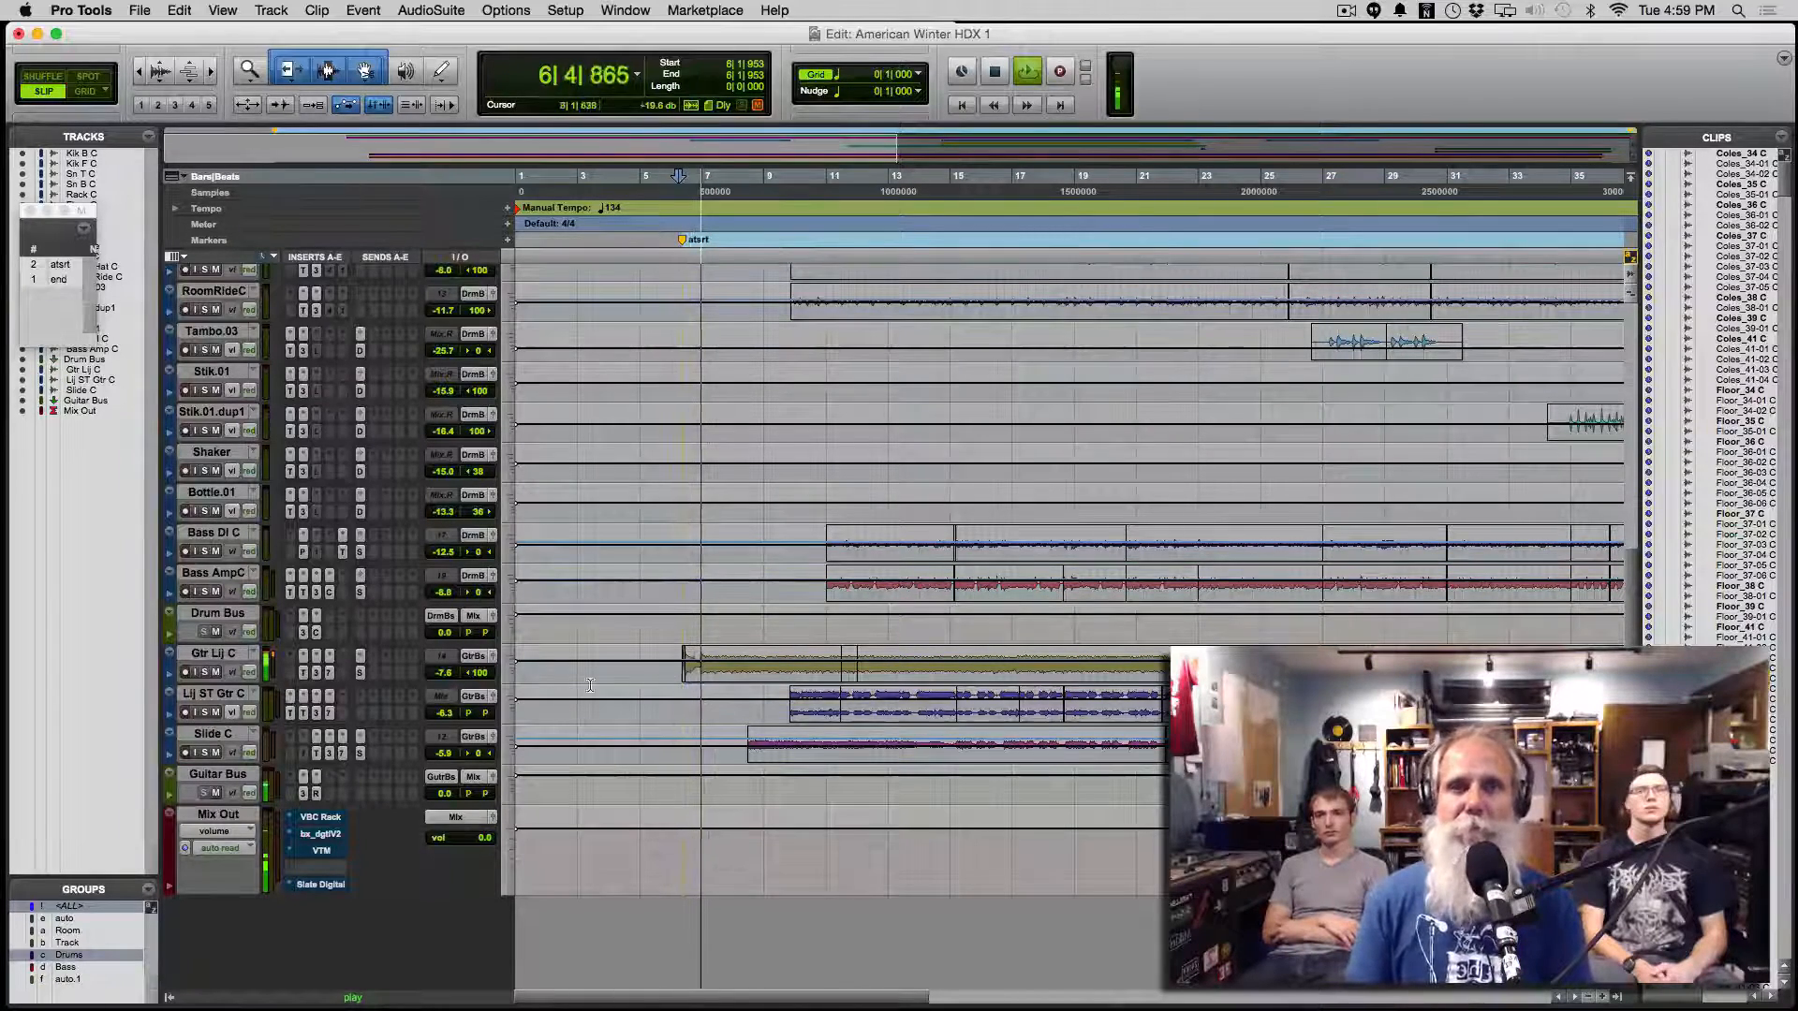
key(space)
Step: Activate all Mix Out inserts and audition the processed mix from the guitar intro, checking the FG-X plug-in during playback
shift+super+click(325, 820)
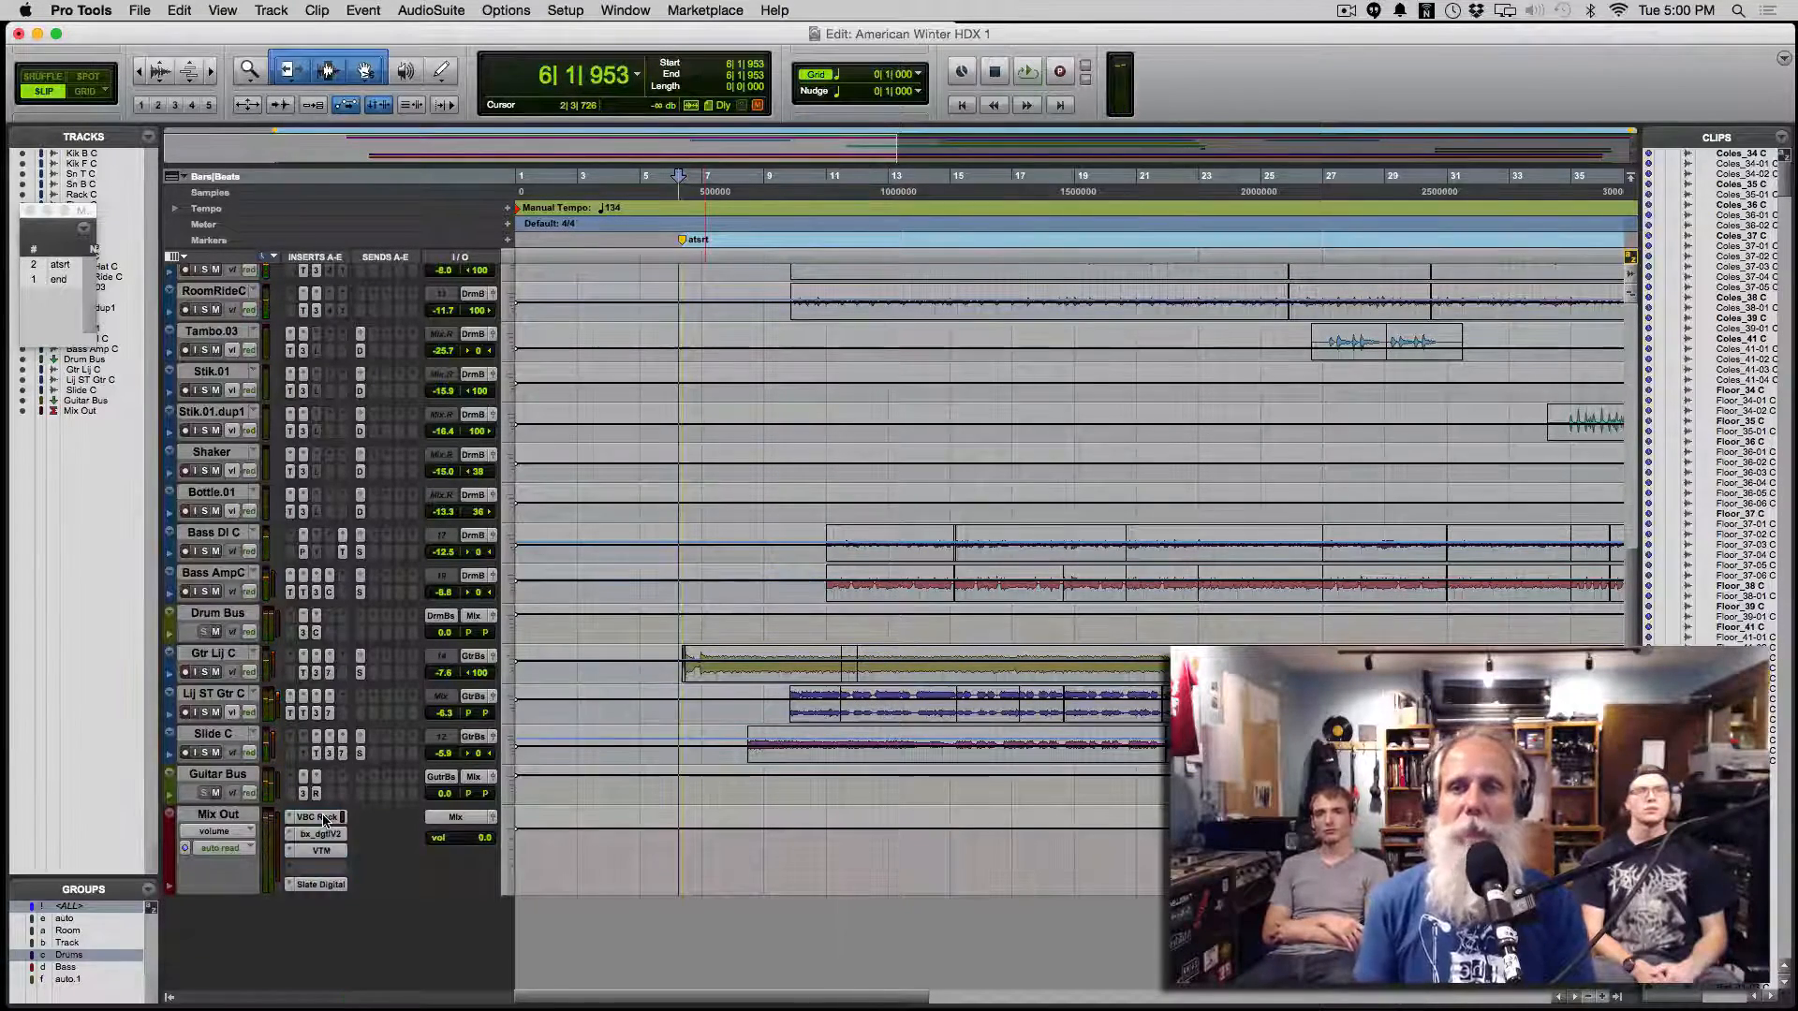
key(space)
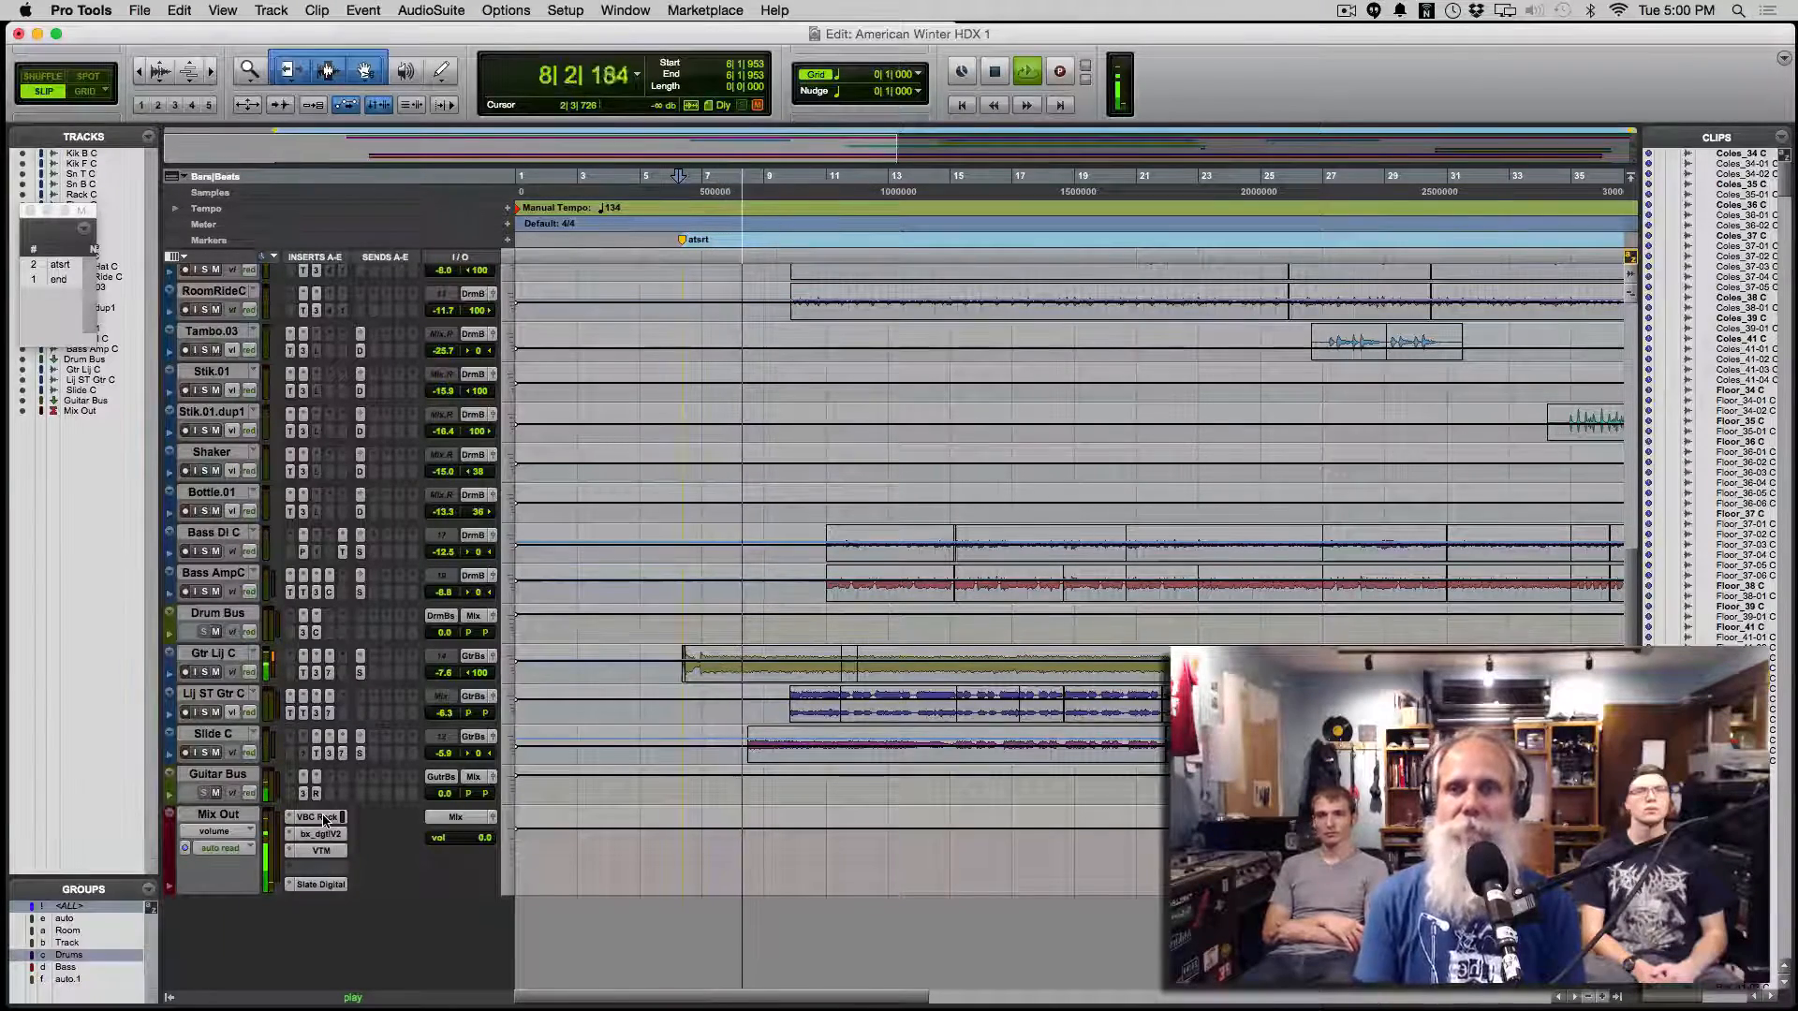
click(335, 885)
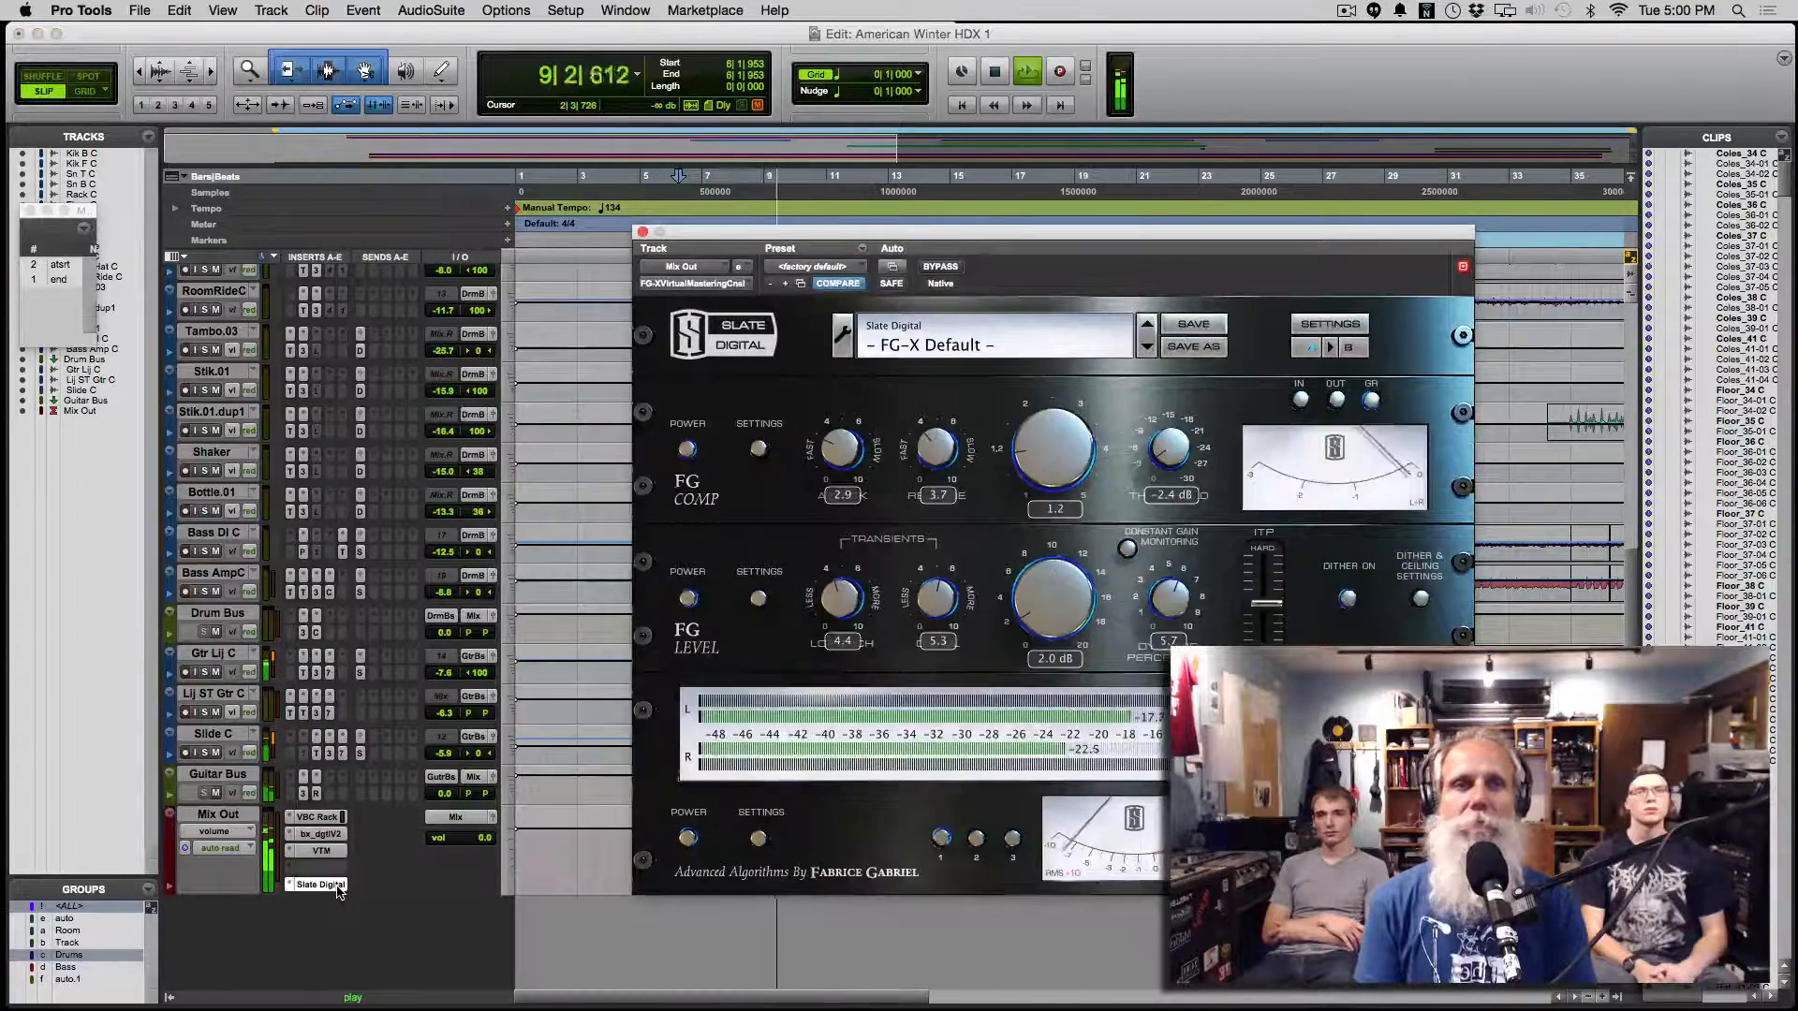
click(335, 885)
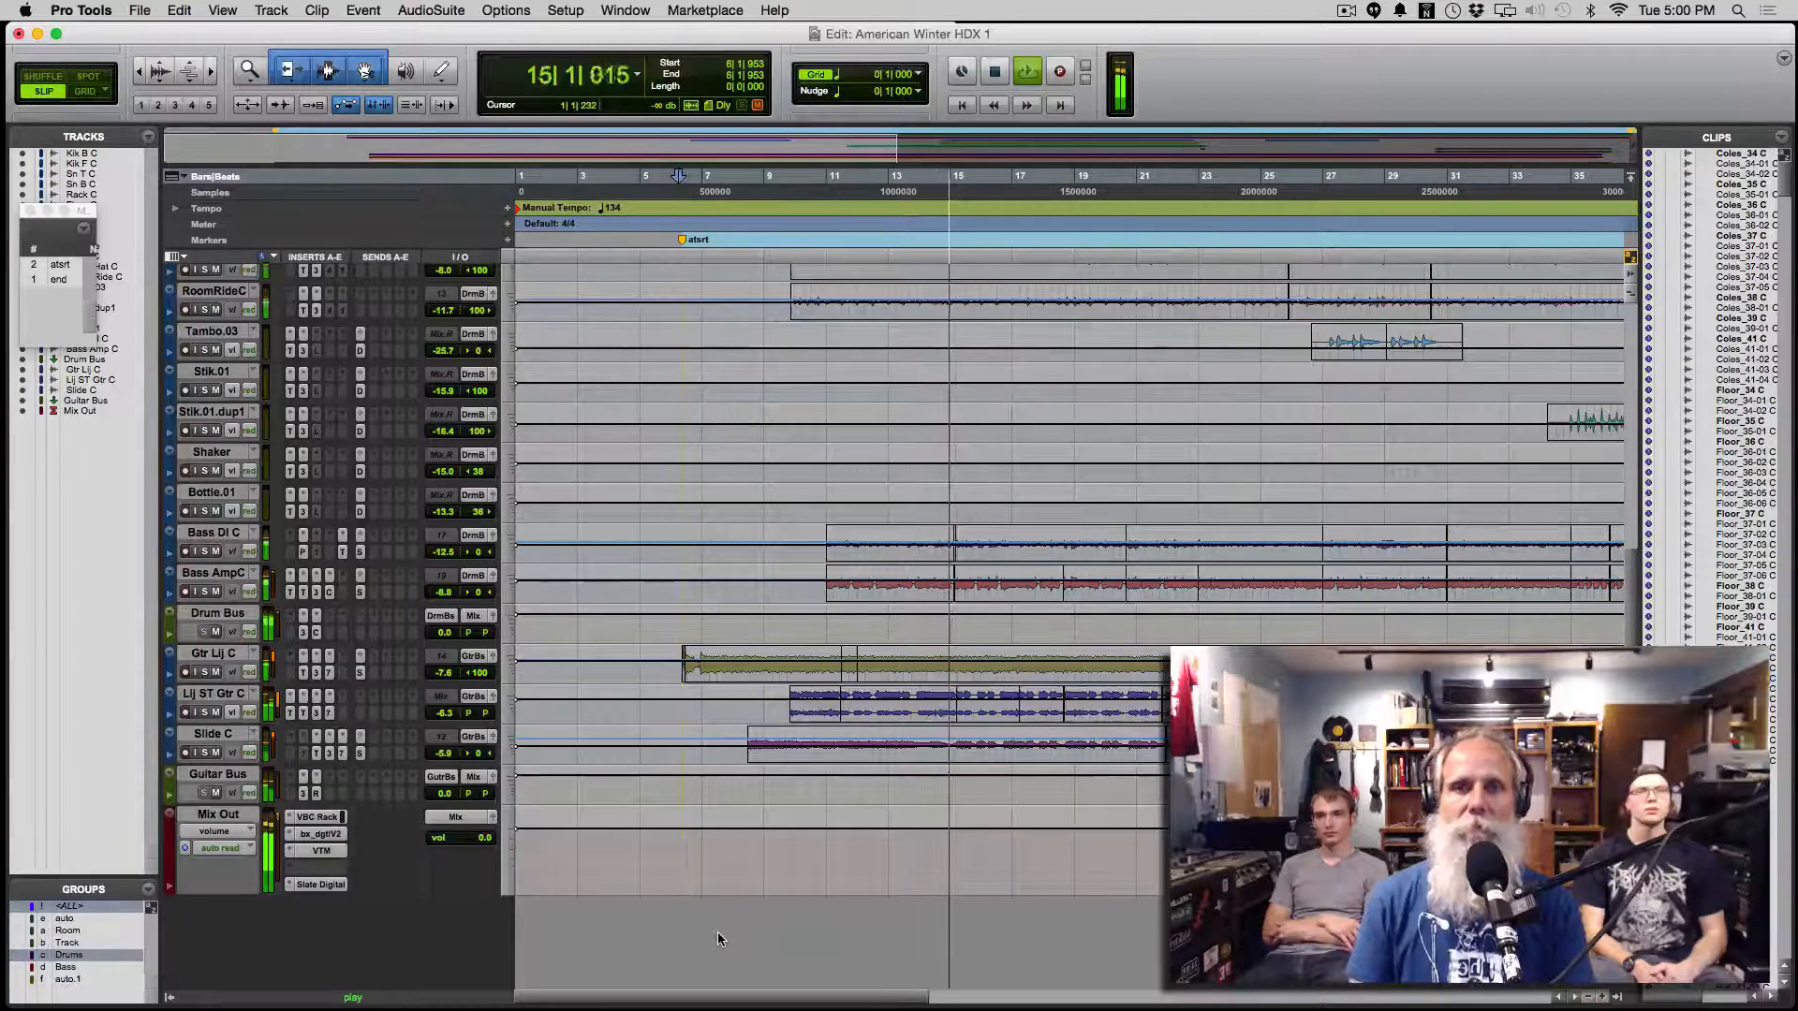
key(space)
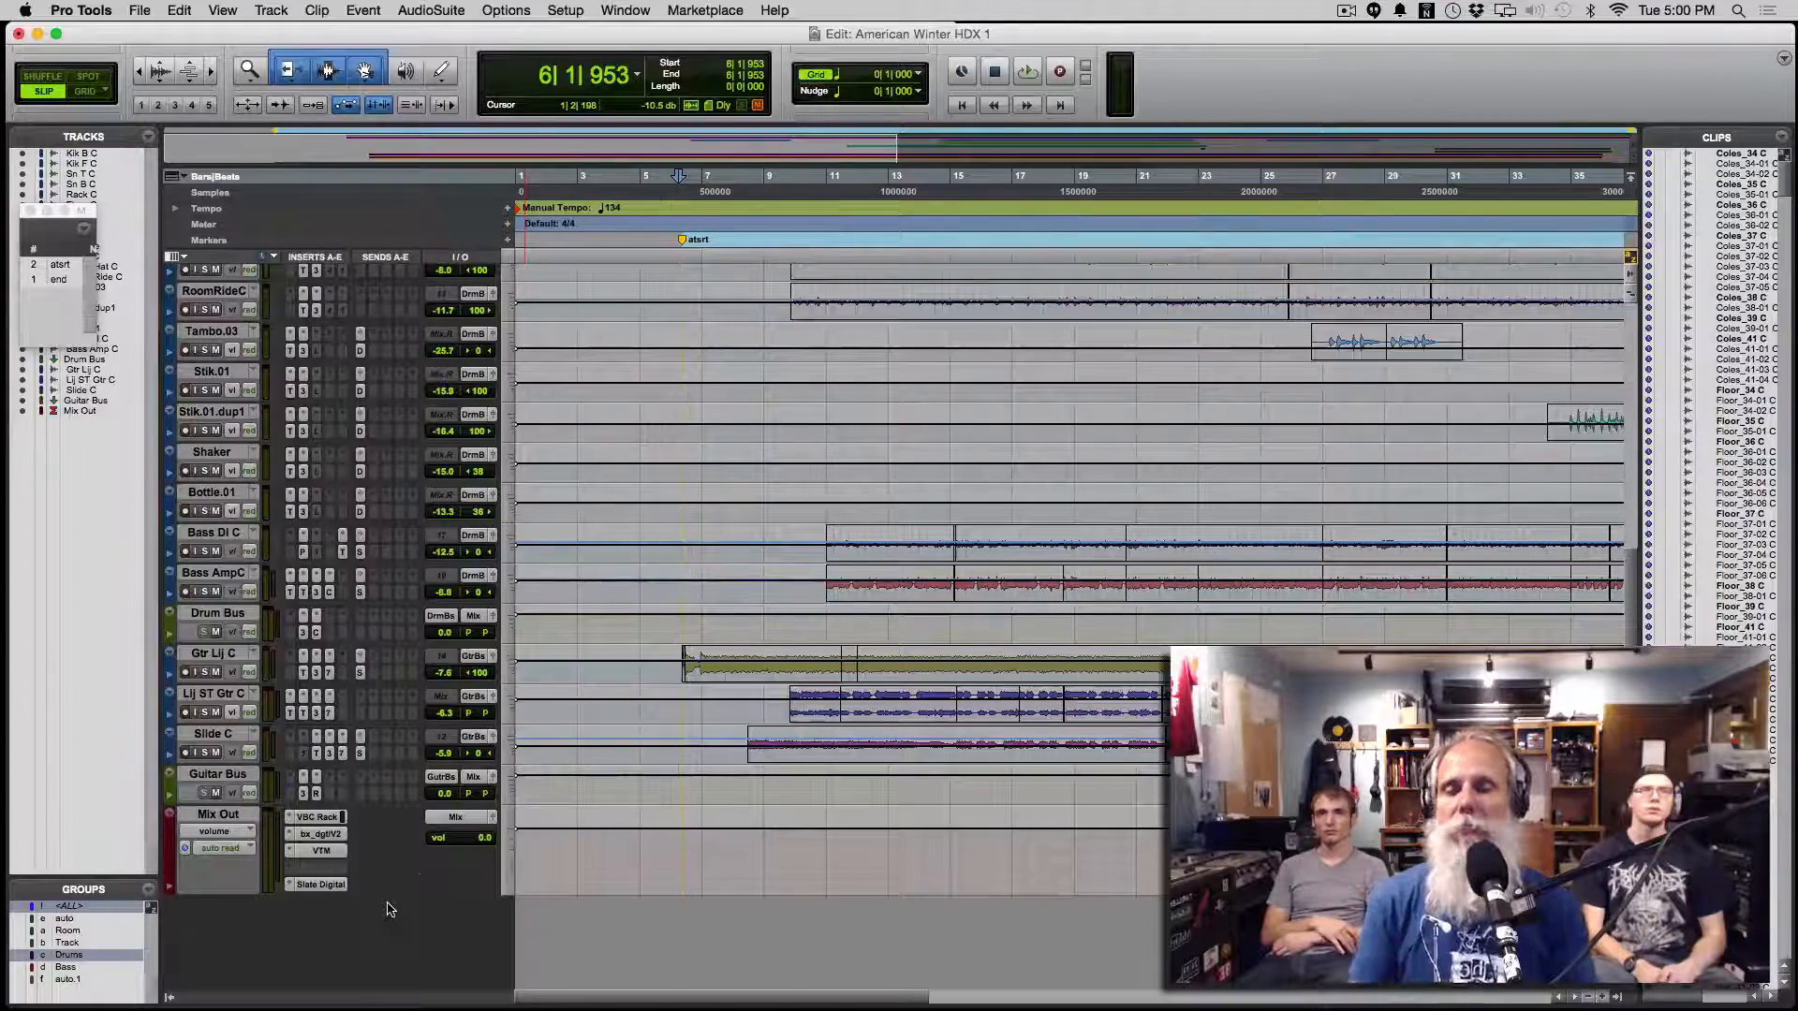
Step: Bypass all Mix Out inserts again and play the mix from late in bar 9 with the VBC Rack window open
click(320, 819)
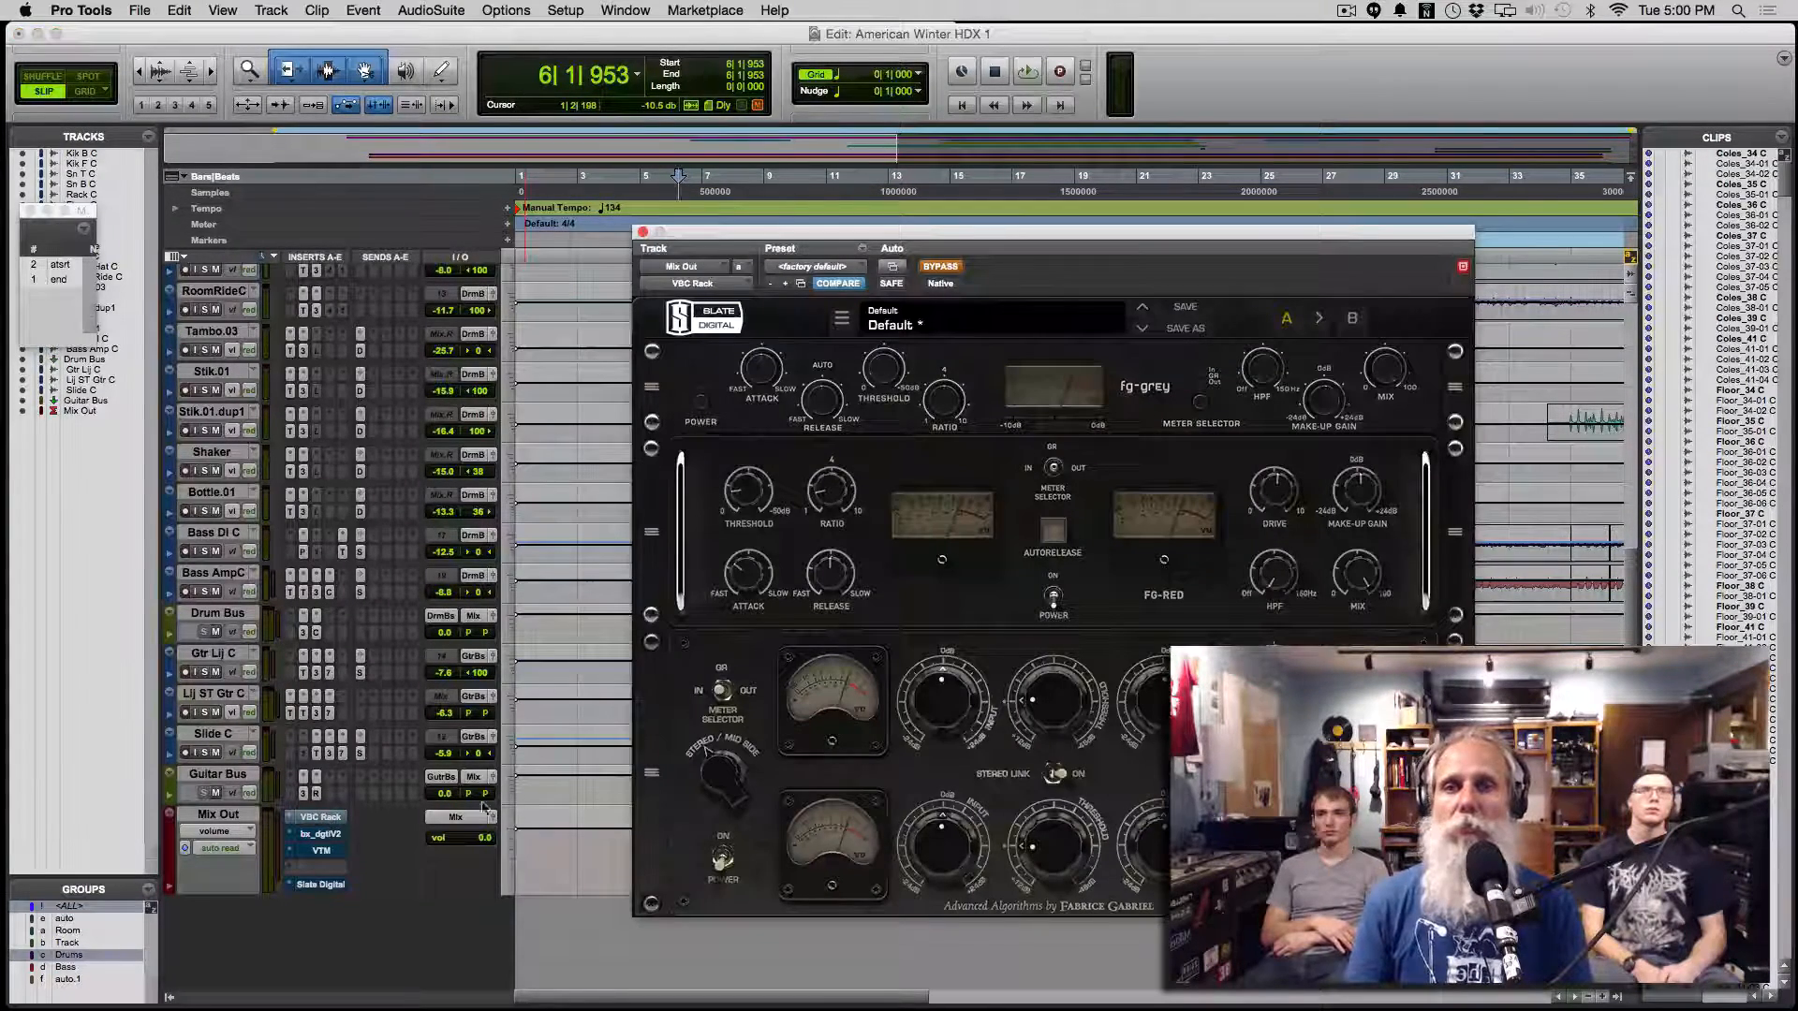
drag(789, 230, 1070, 429)
click(789, 694)
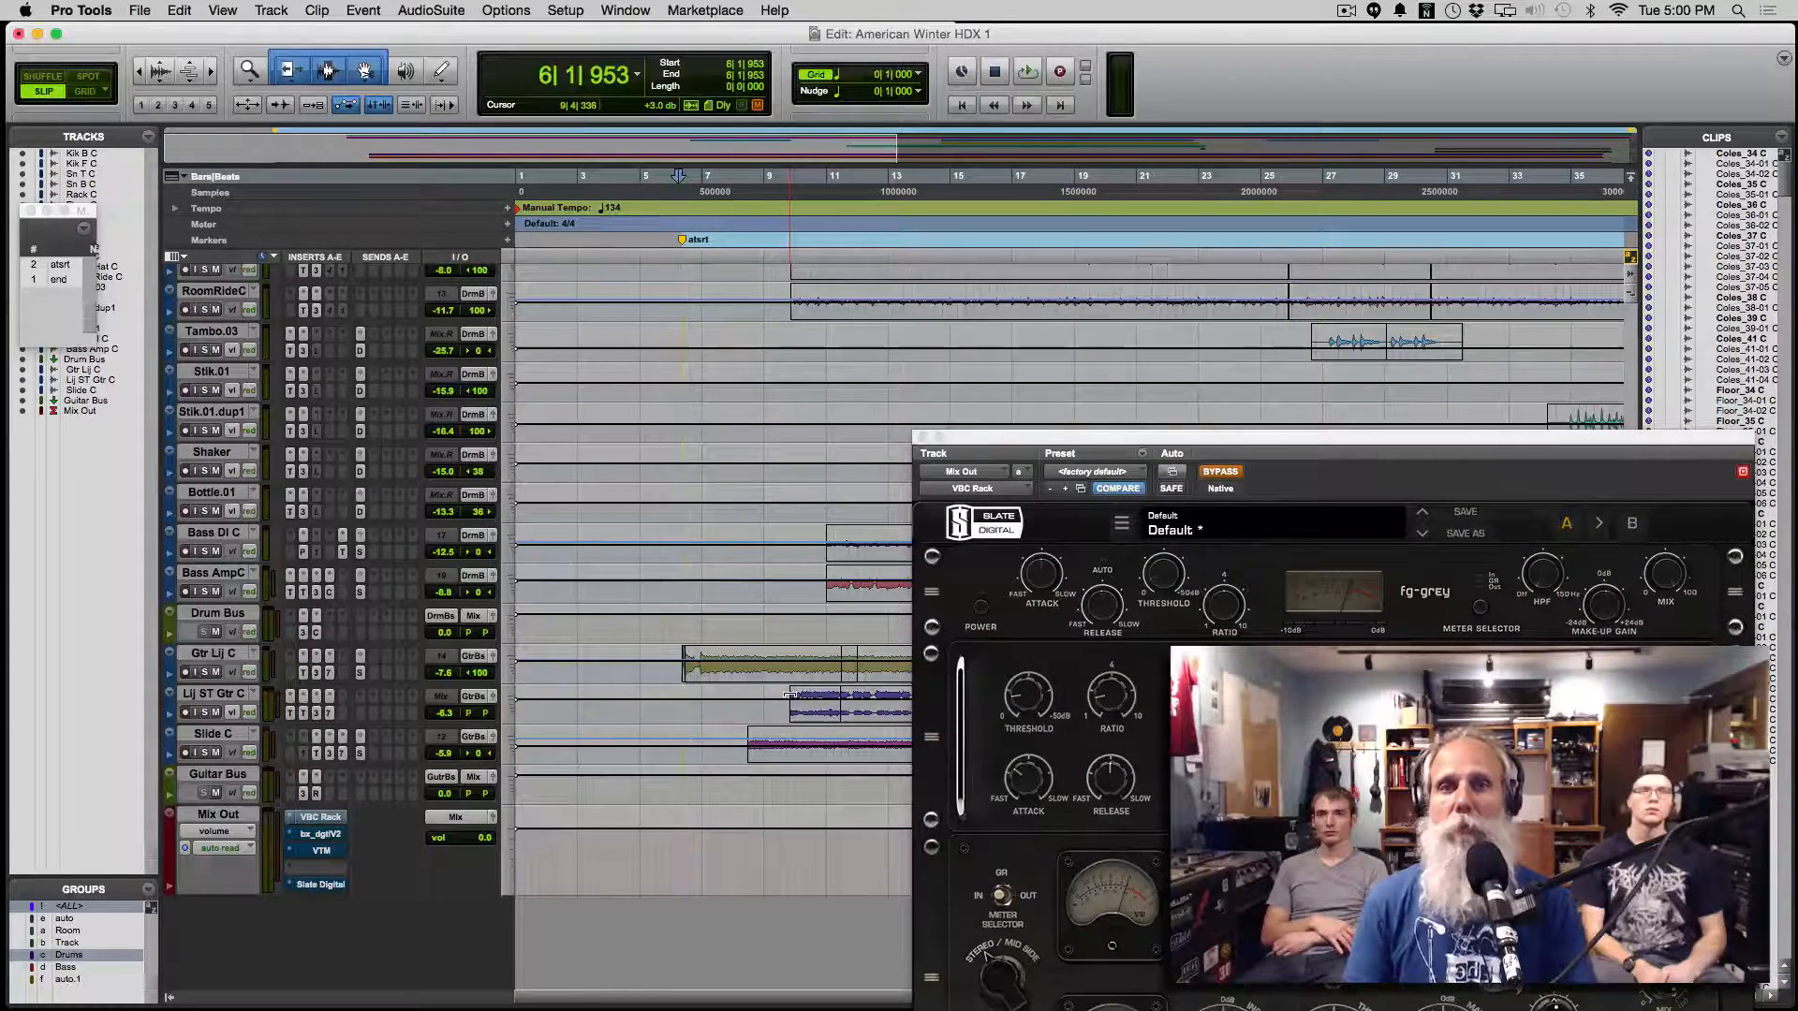
key(super+bracketleft)
key(super+bracketleft)
key(space)
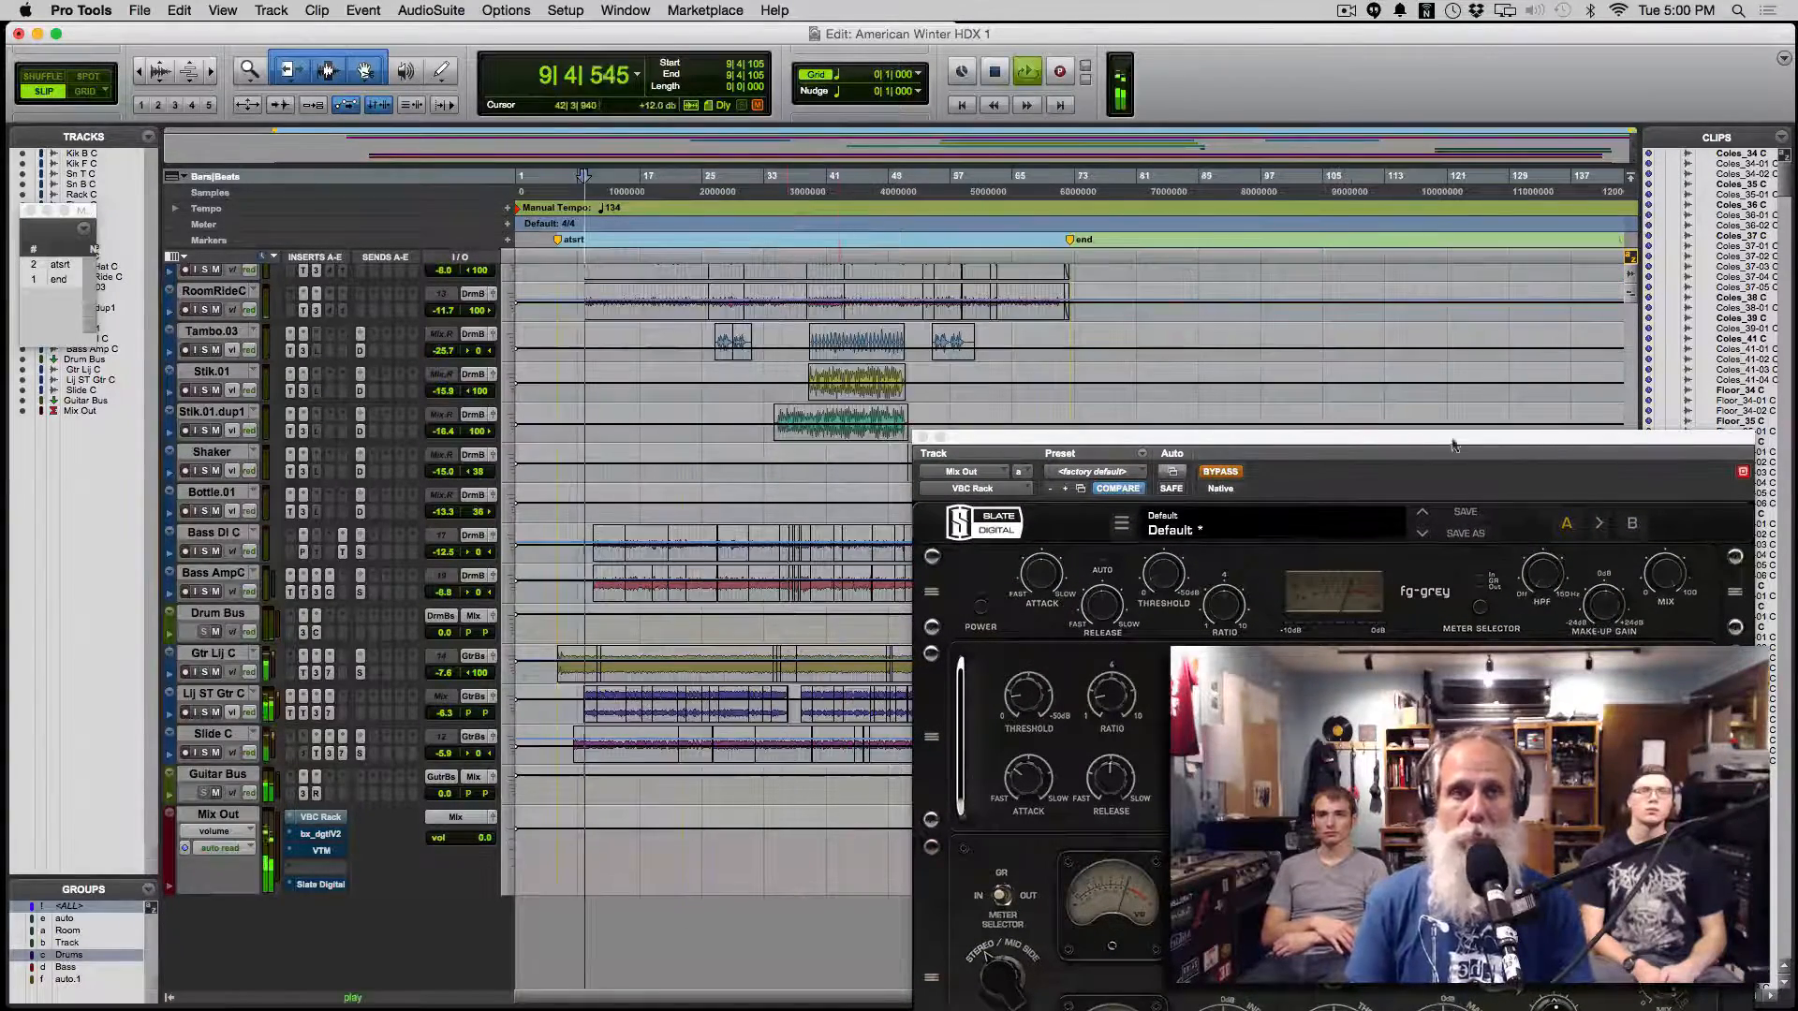
drag(1452, 446, 1418, 258)
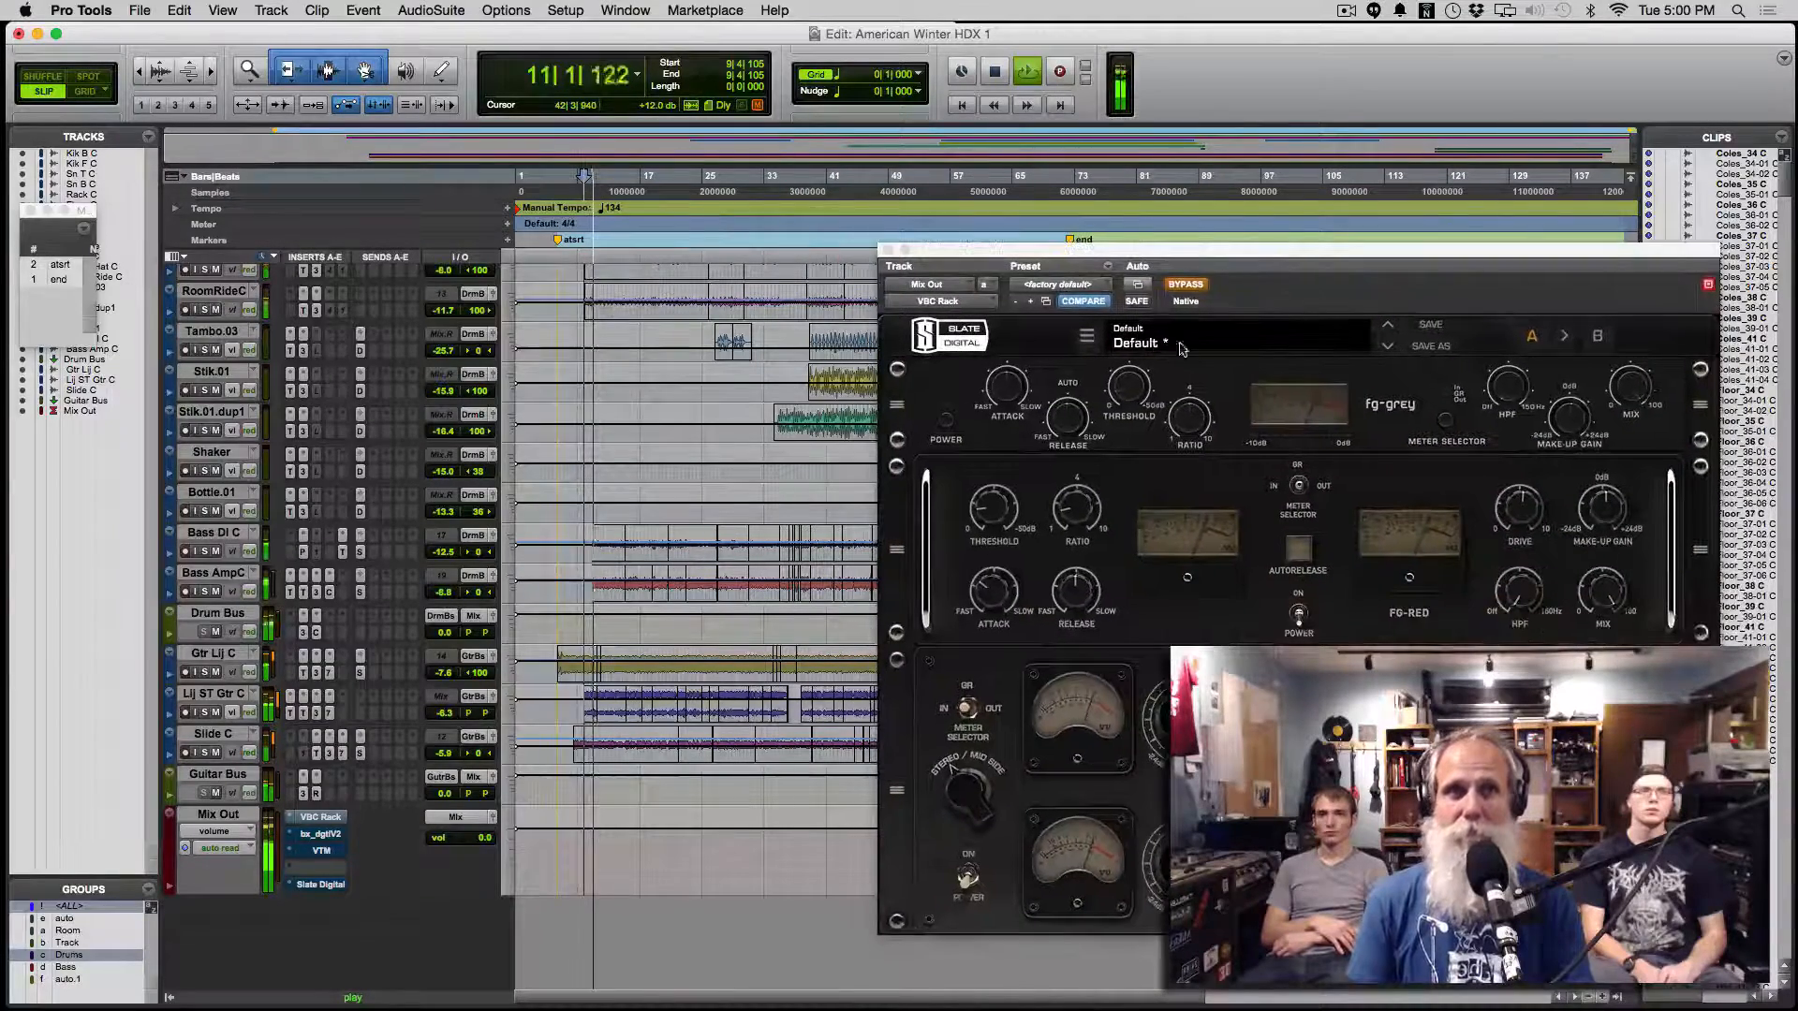
Step: Compare the playing mix with the VBC Rack on and bypassed, leave it active, and stop playback
click(1185, 285)
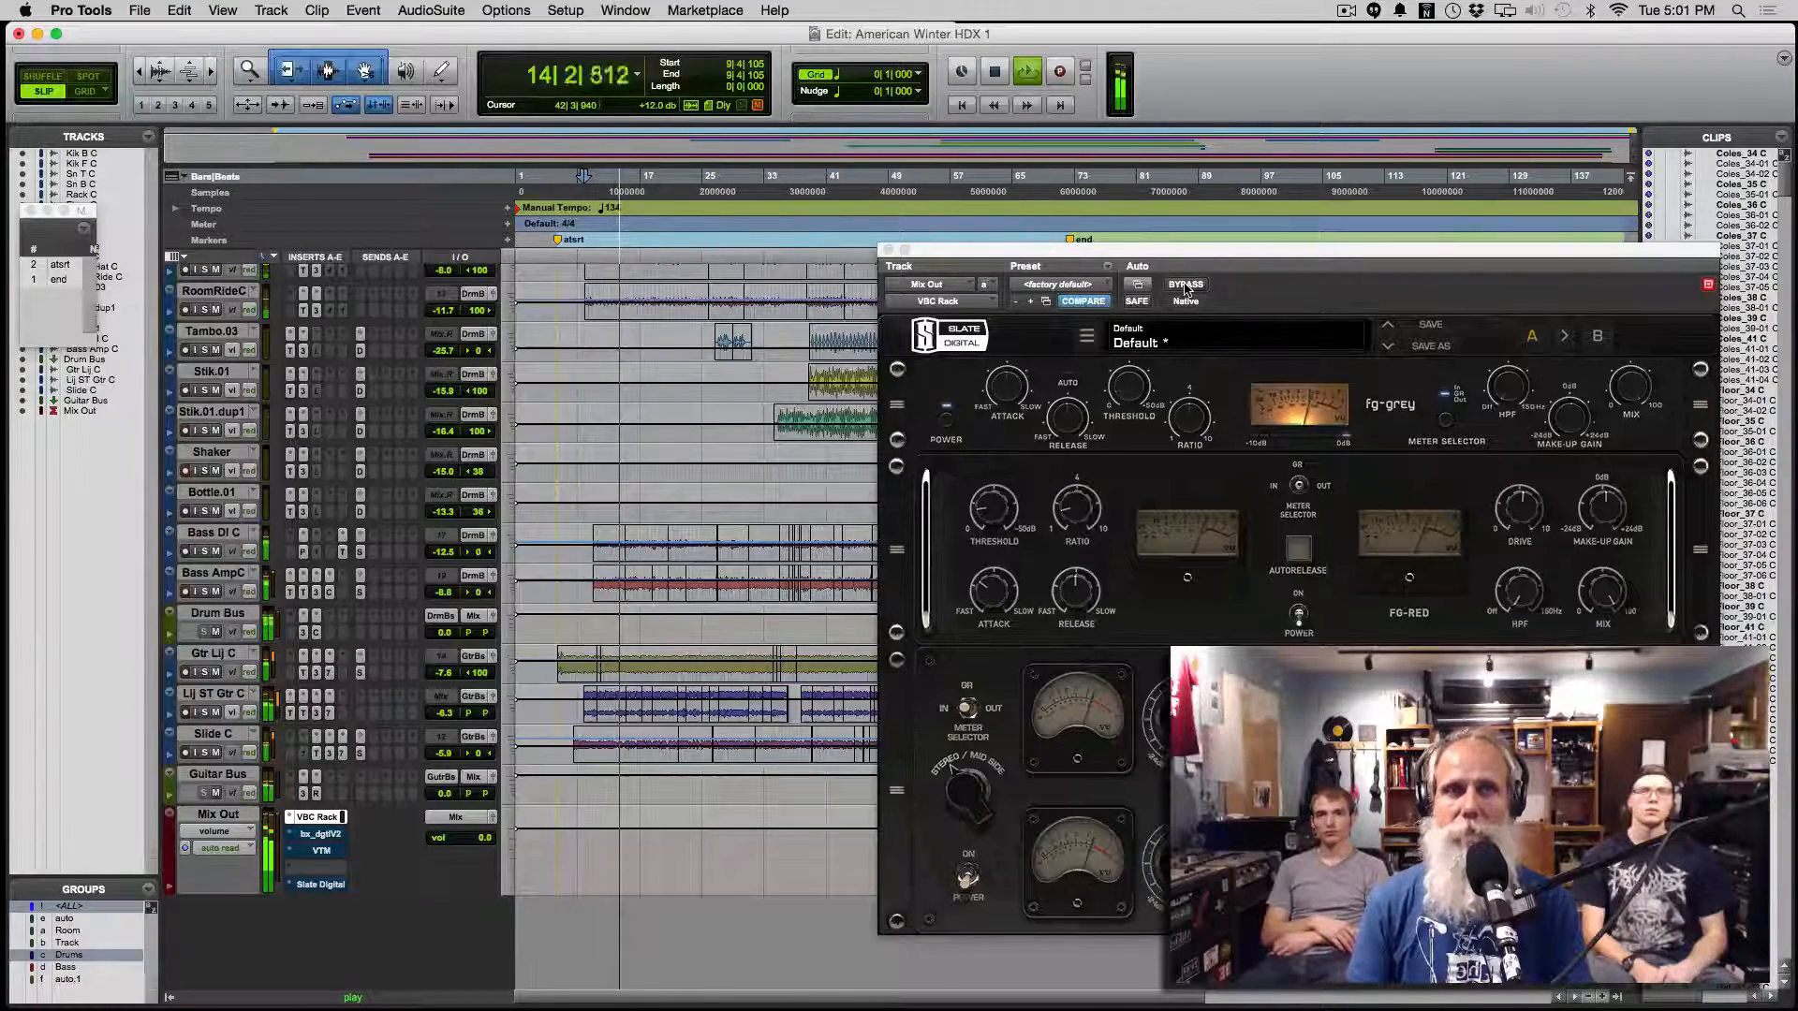
click(1184, 285)
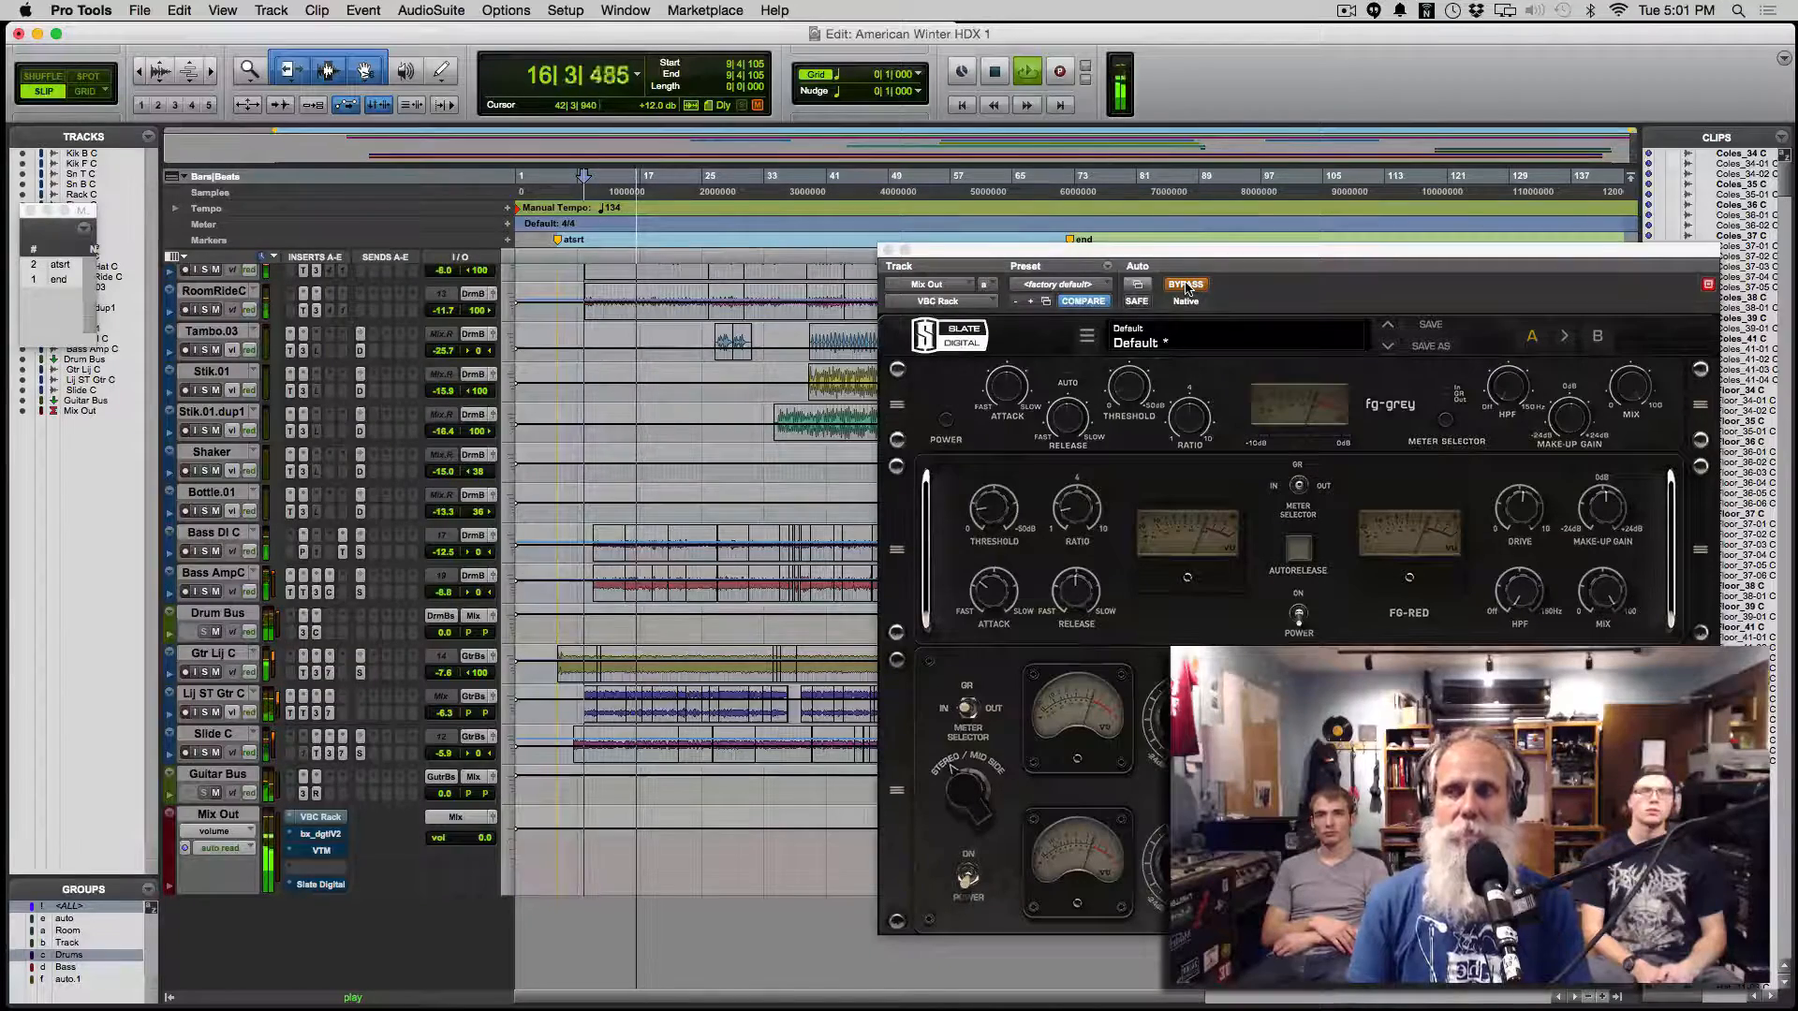
click(1186, 285)
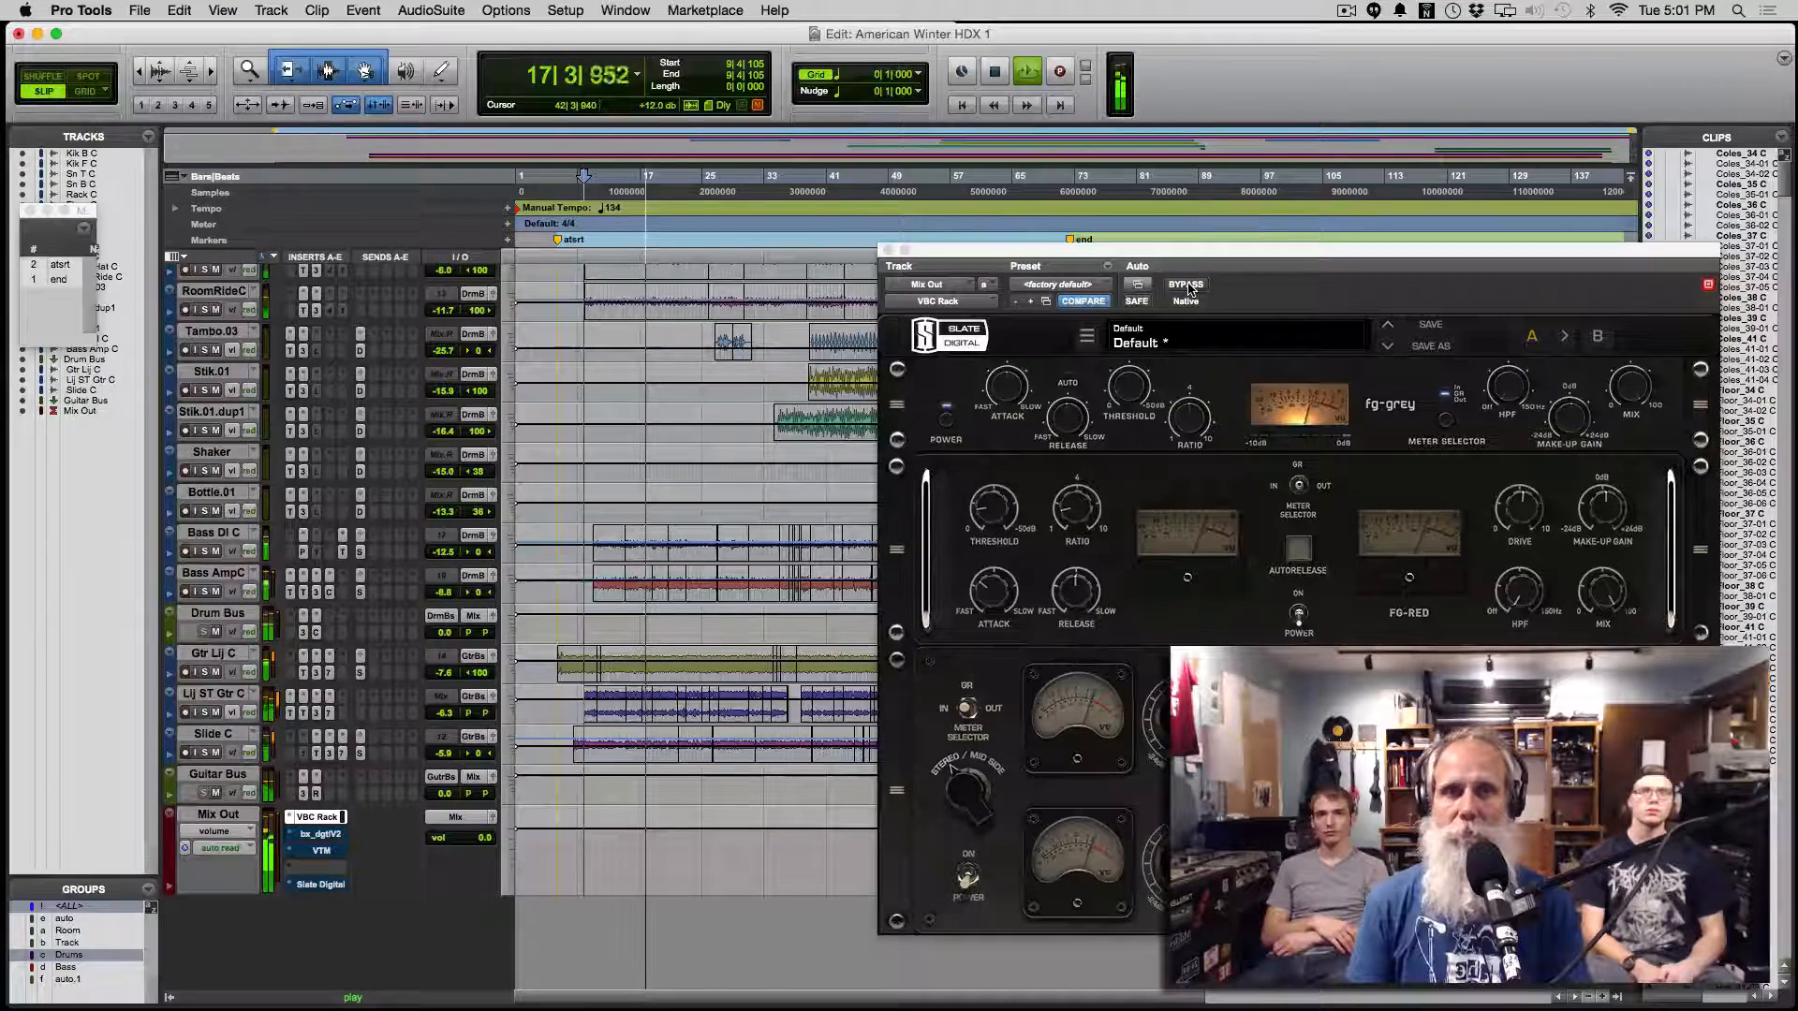
key(space)
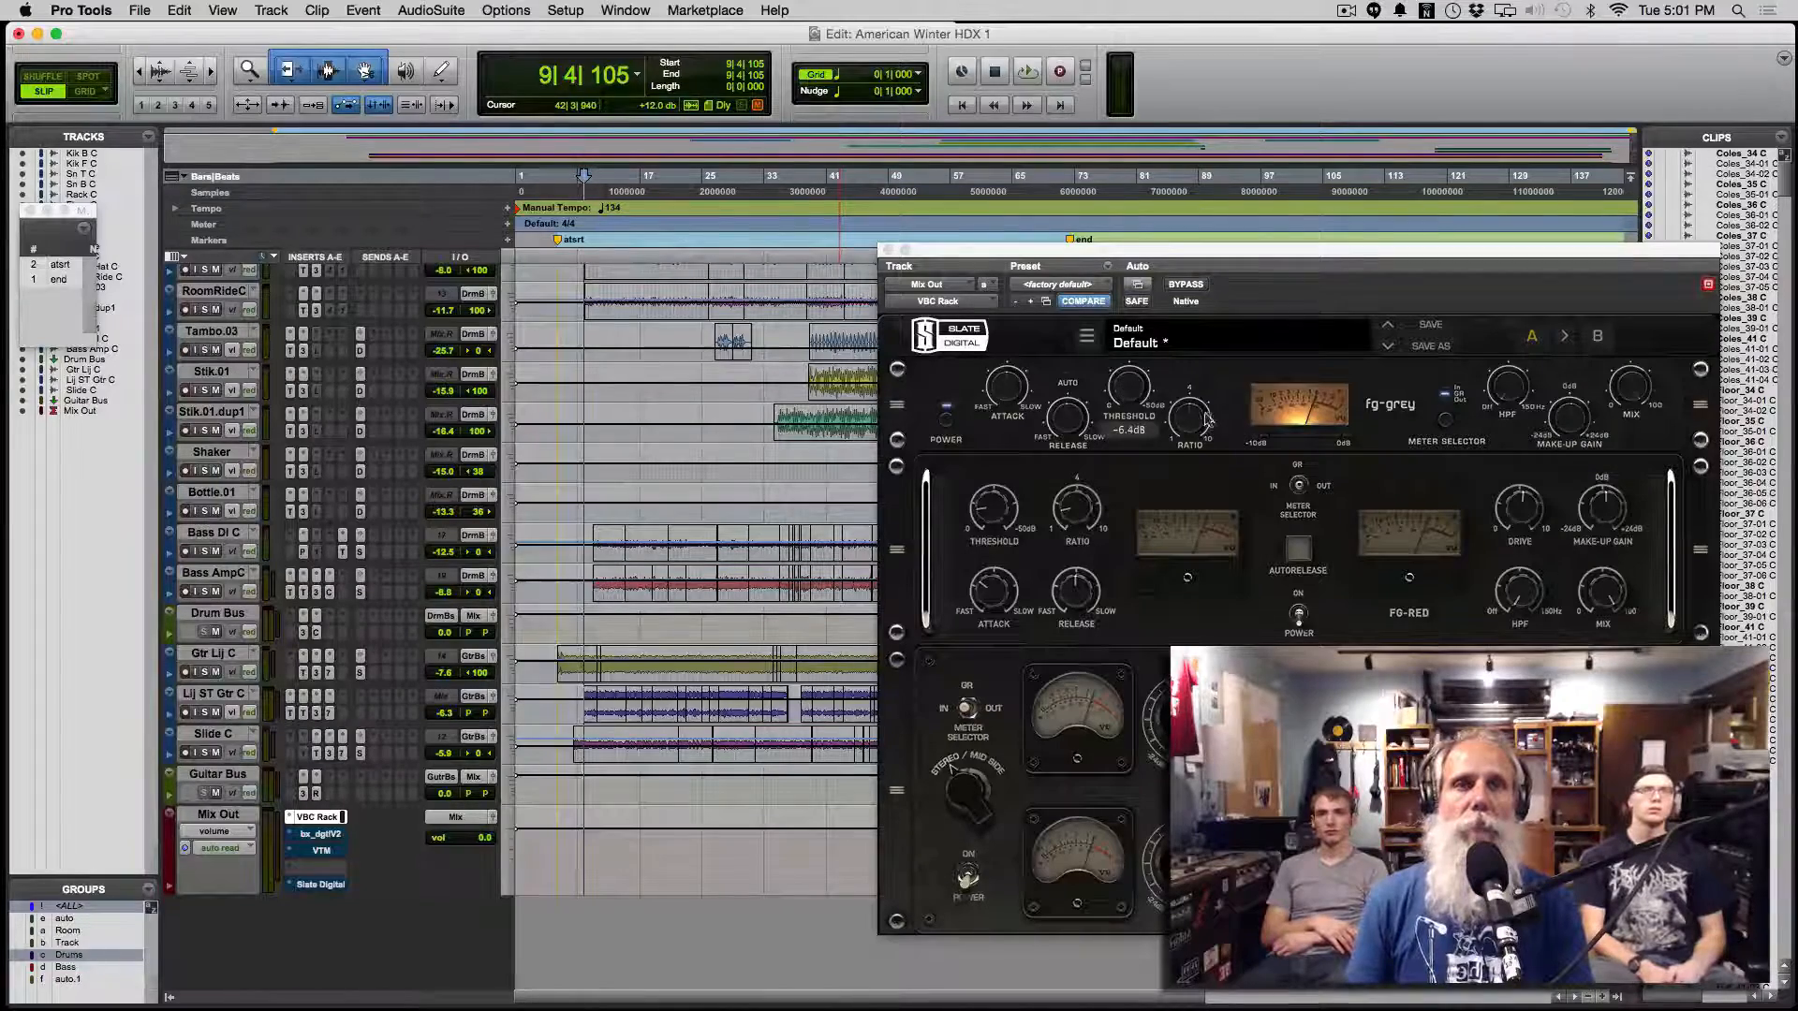
click(1578, 419)
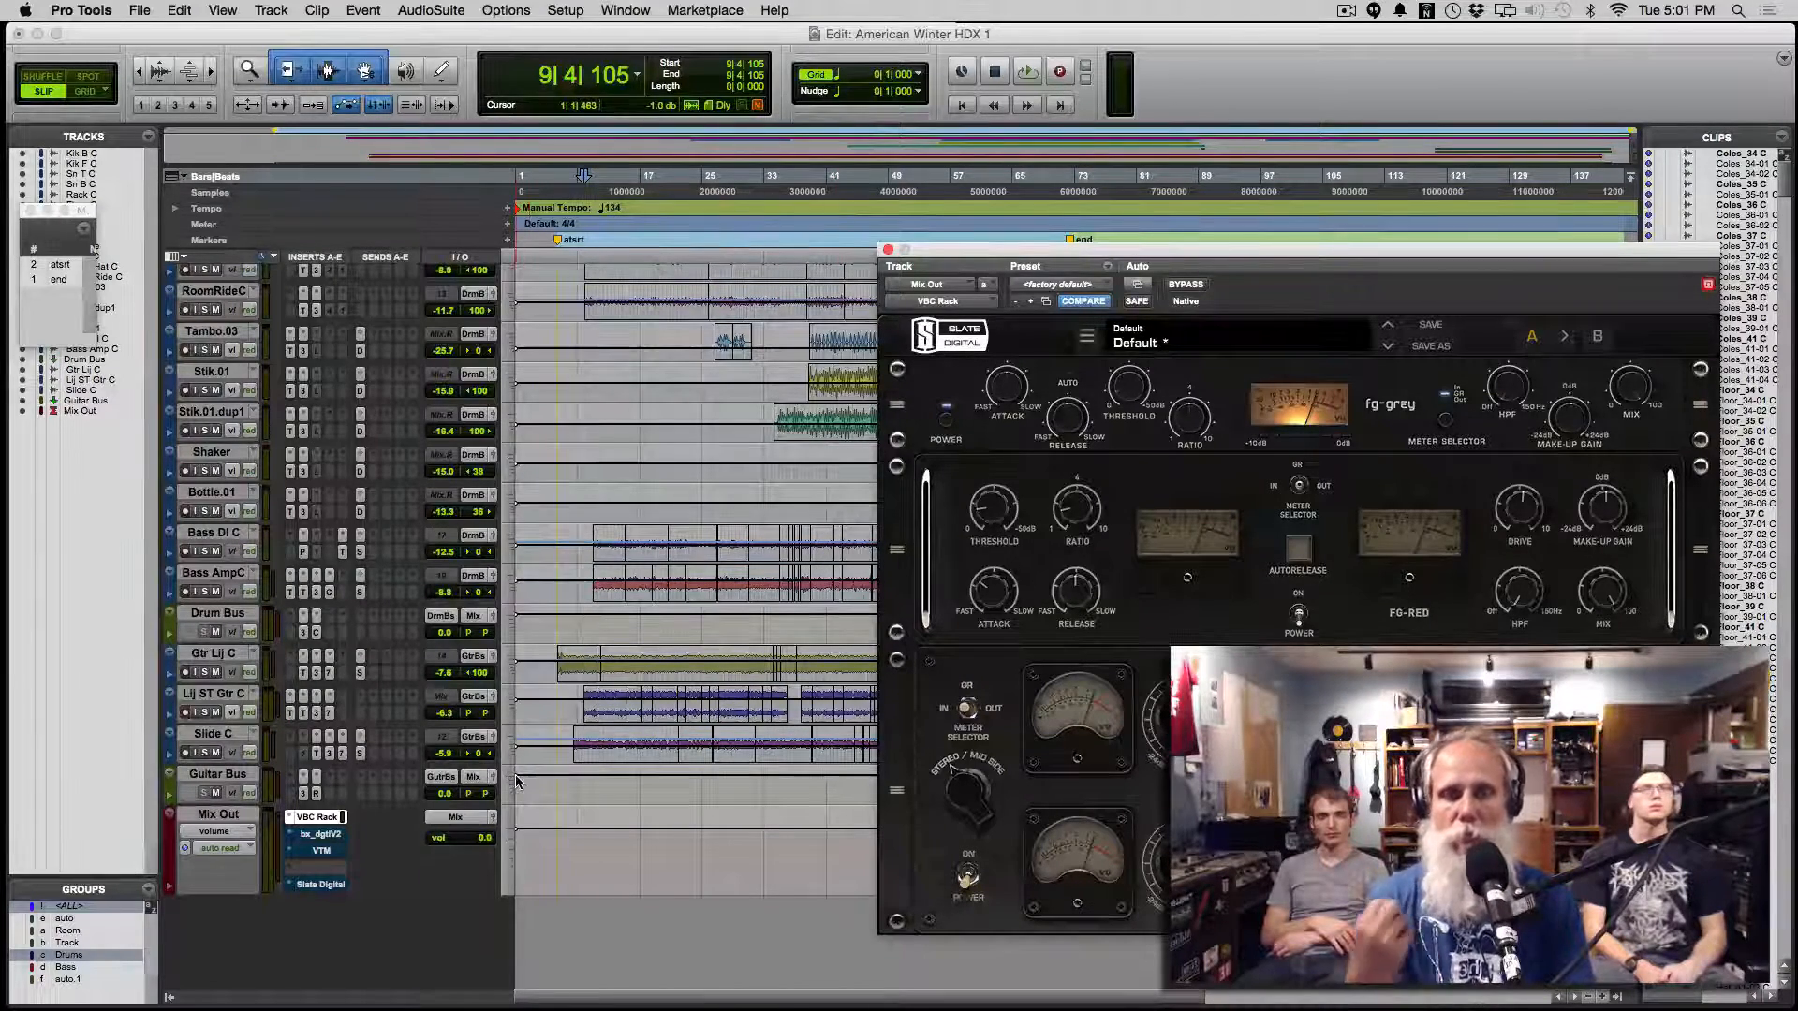
Step: Open the bx_digital V2 equalizer on Mix Out and take it out of bypass while auditioning the mix
click(319, 833)
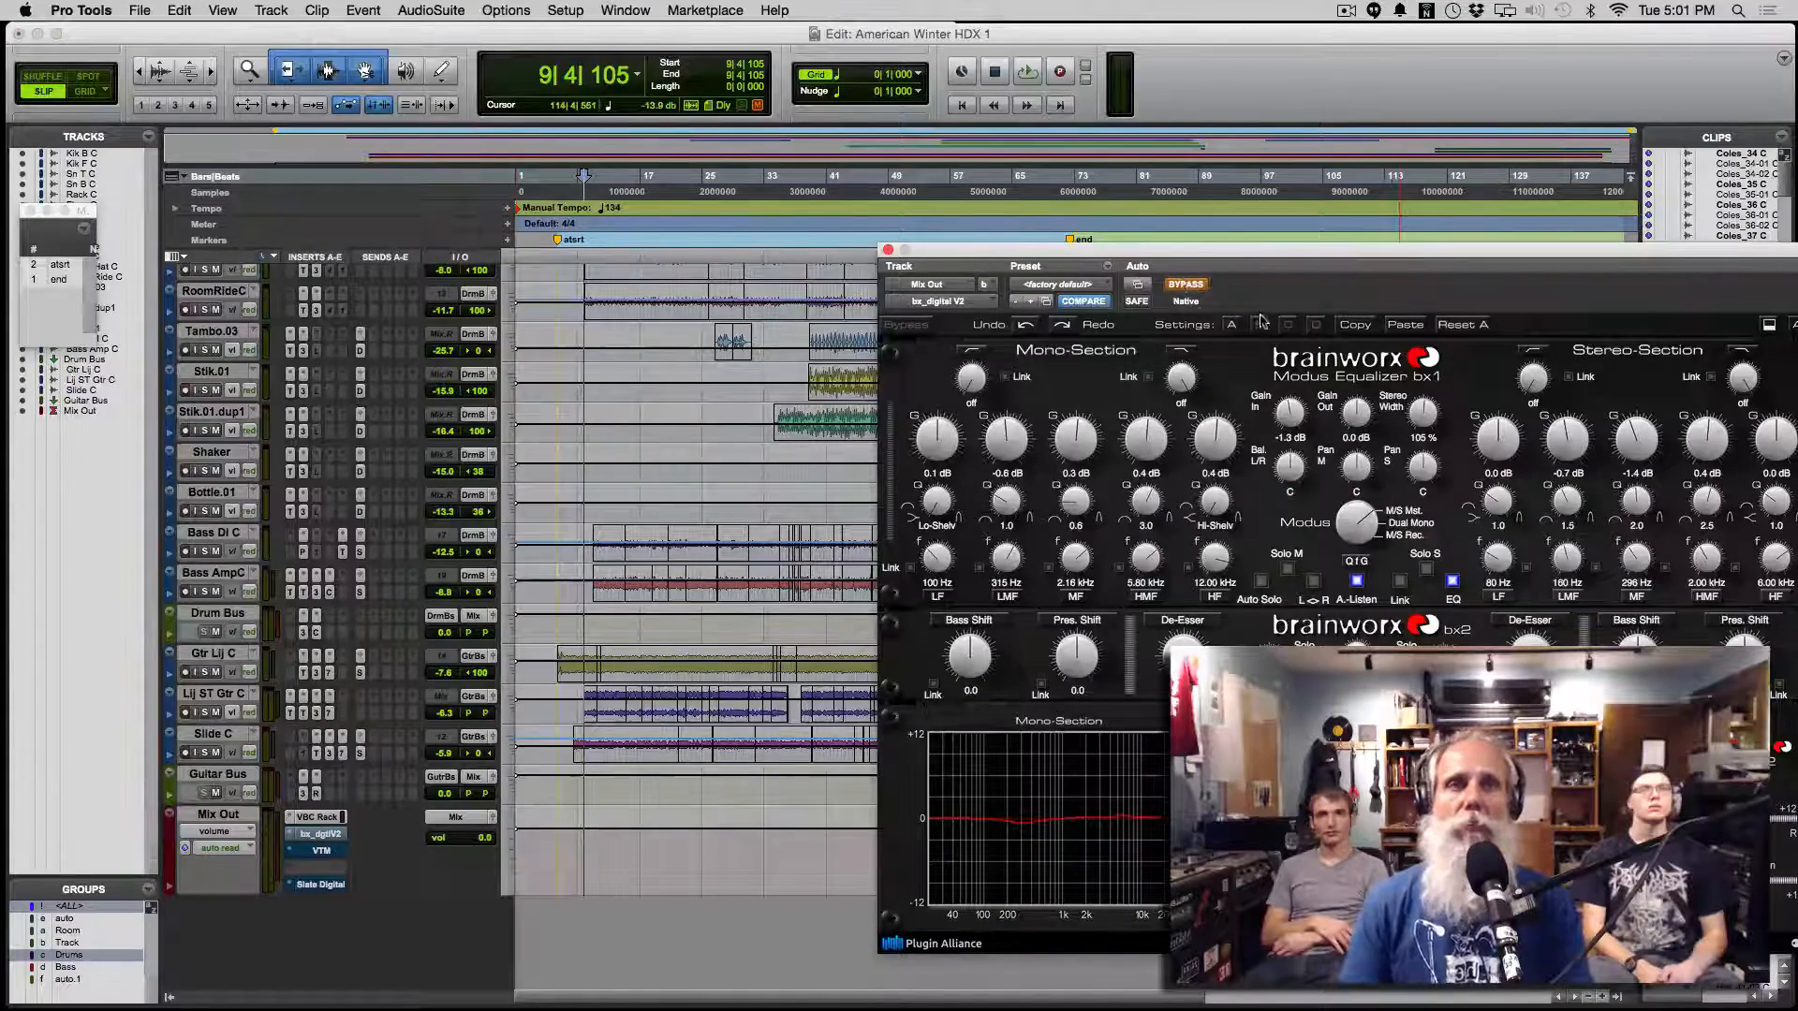
drag(1297, 251, 1070, 214)
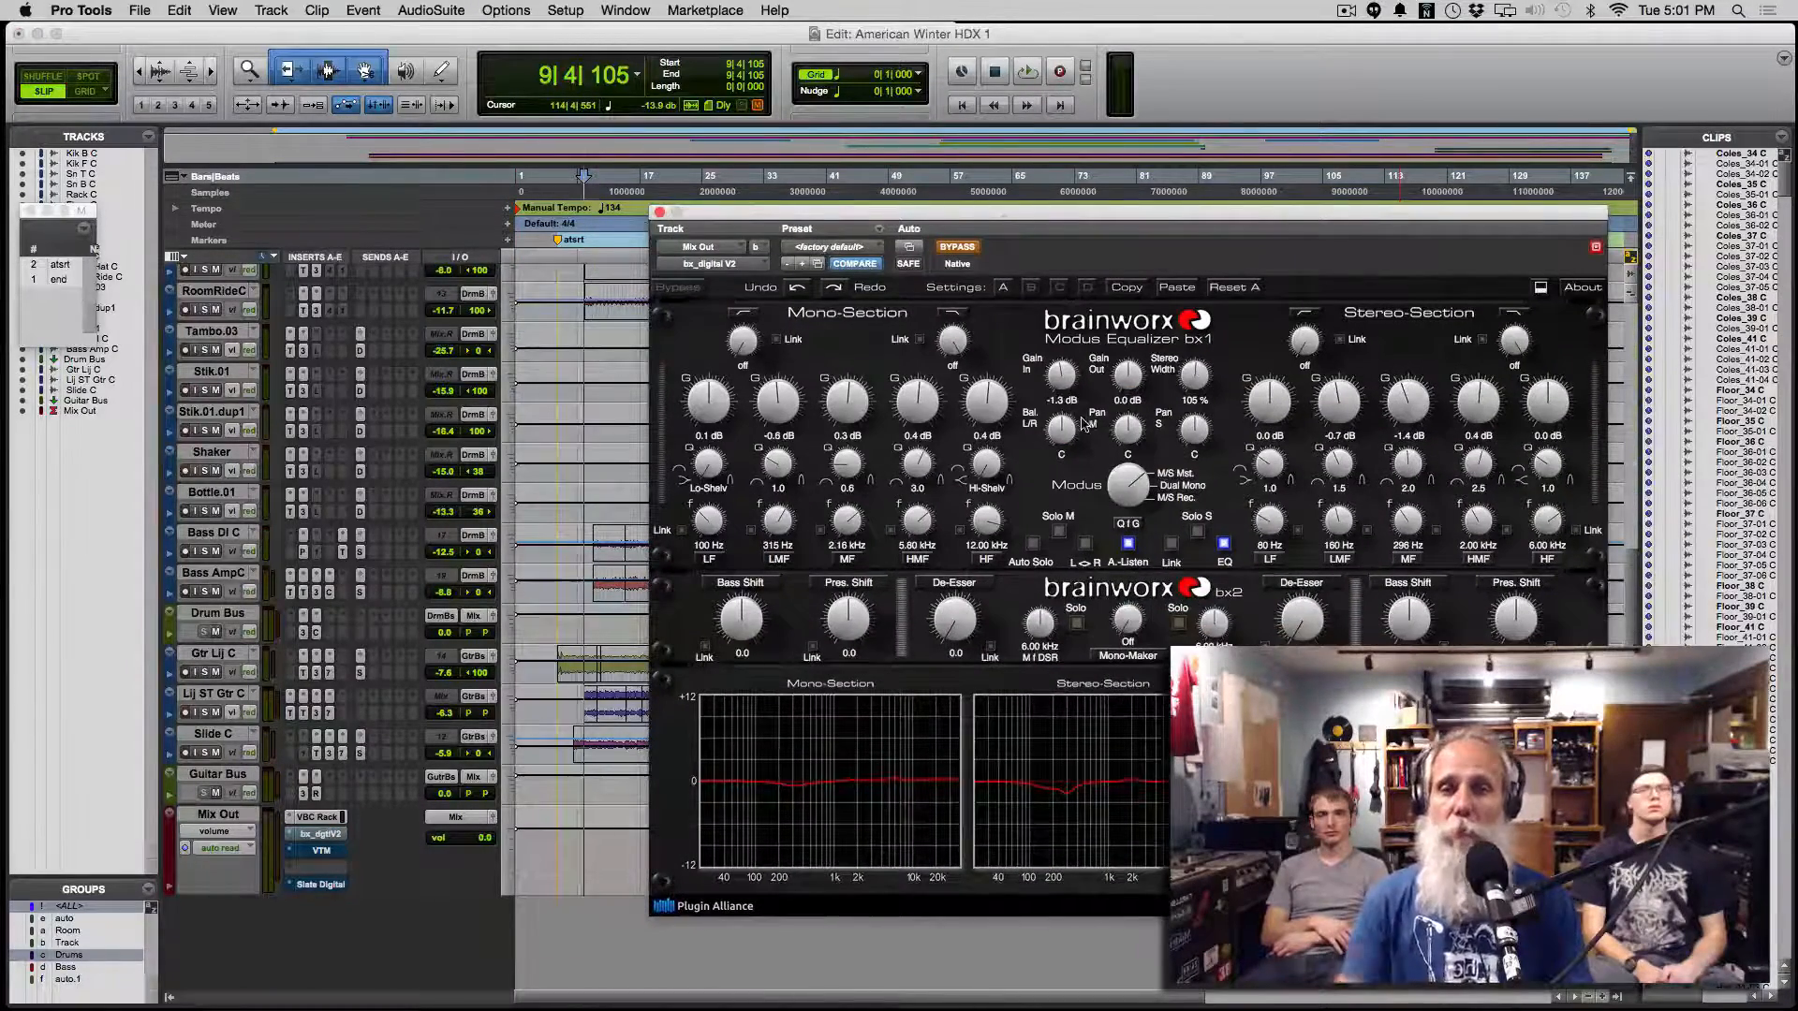
key(space)
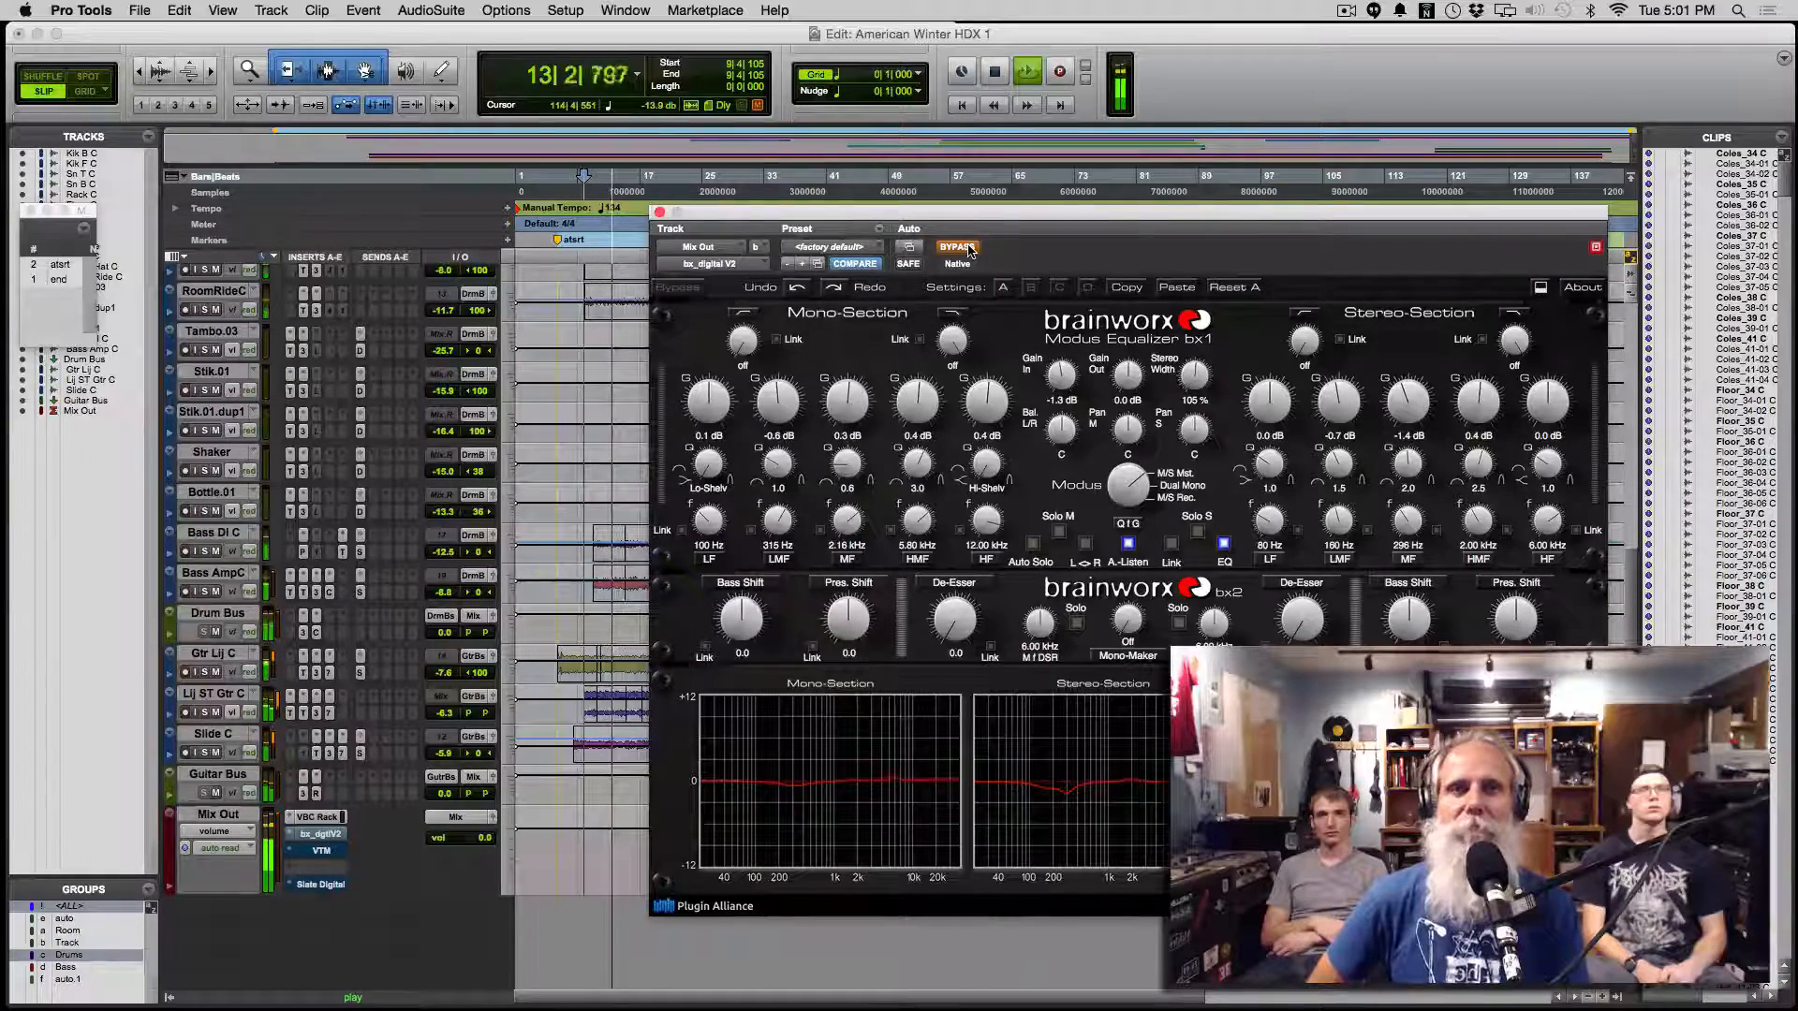
click(966, 250)
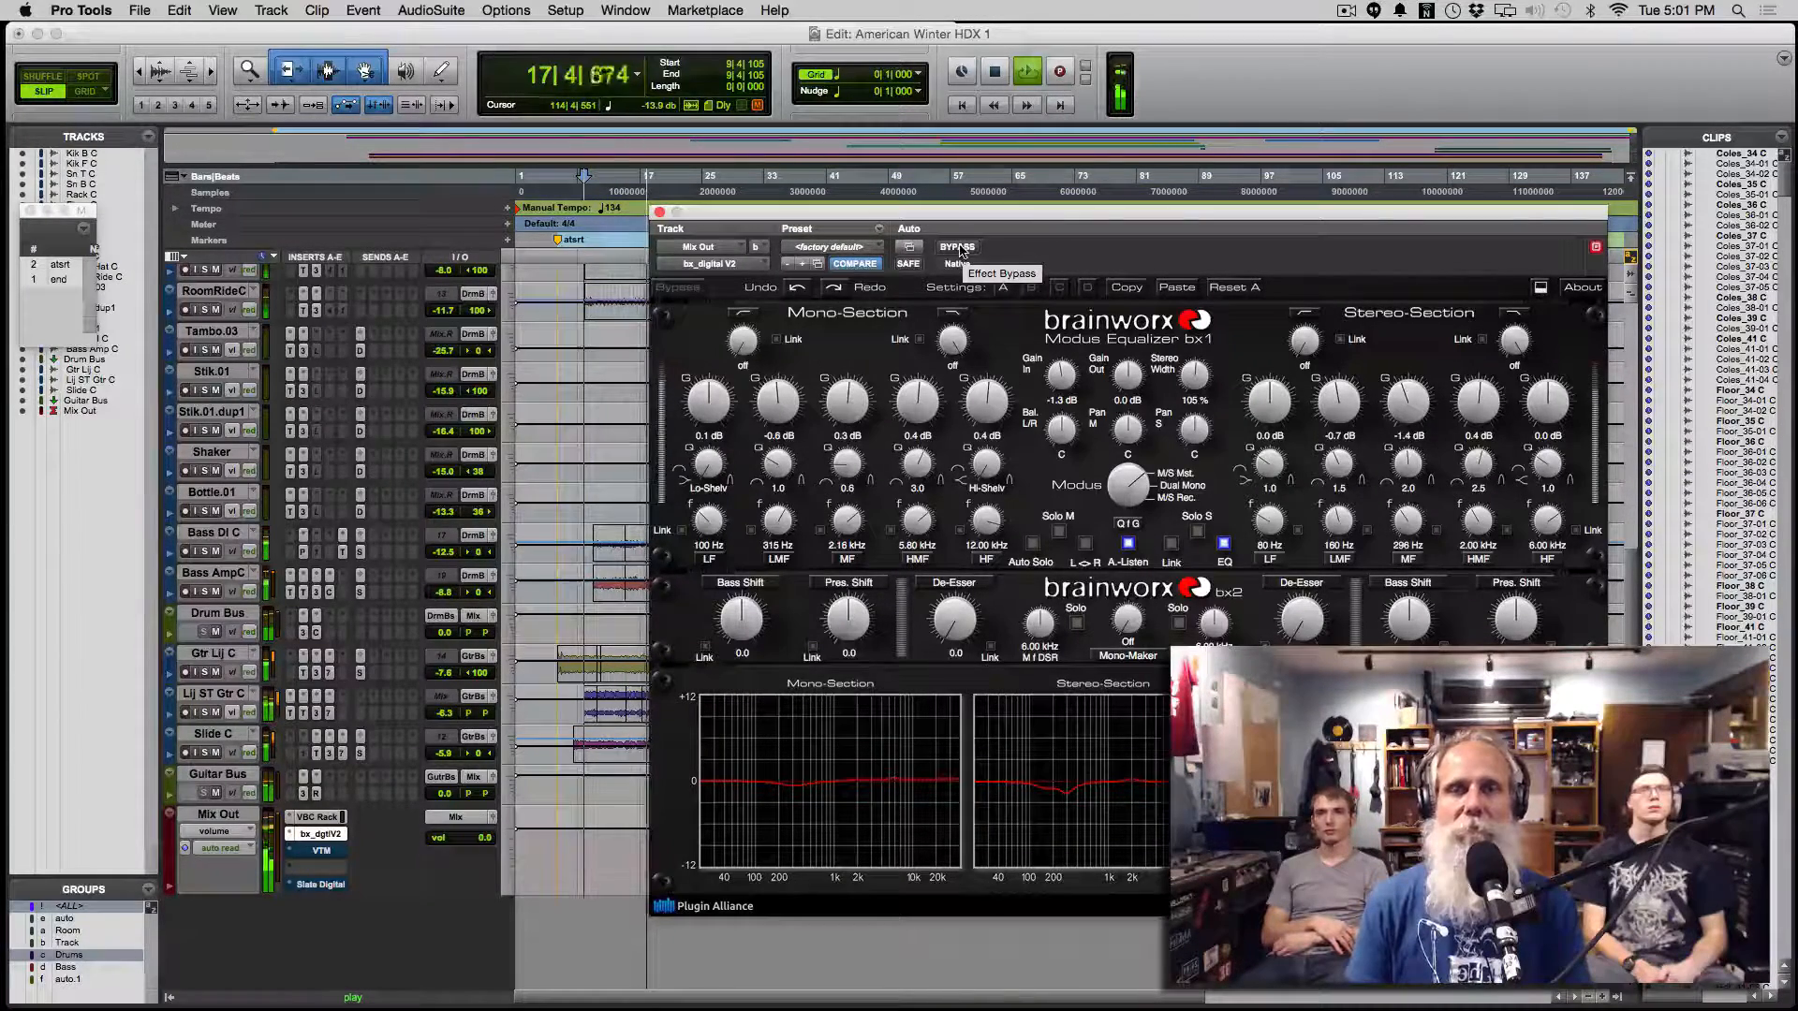
key(space)
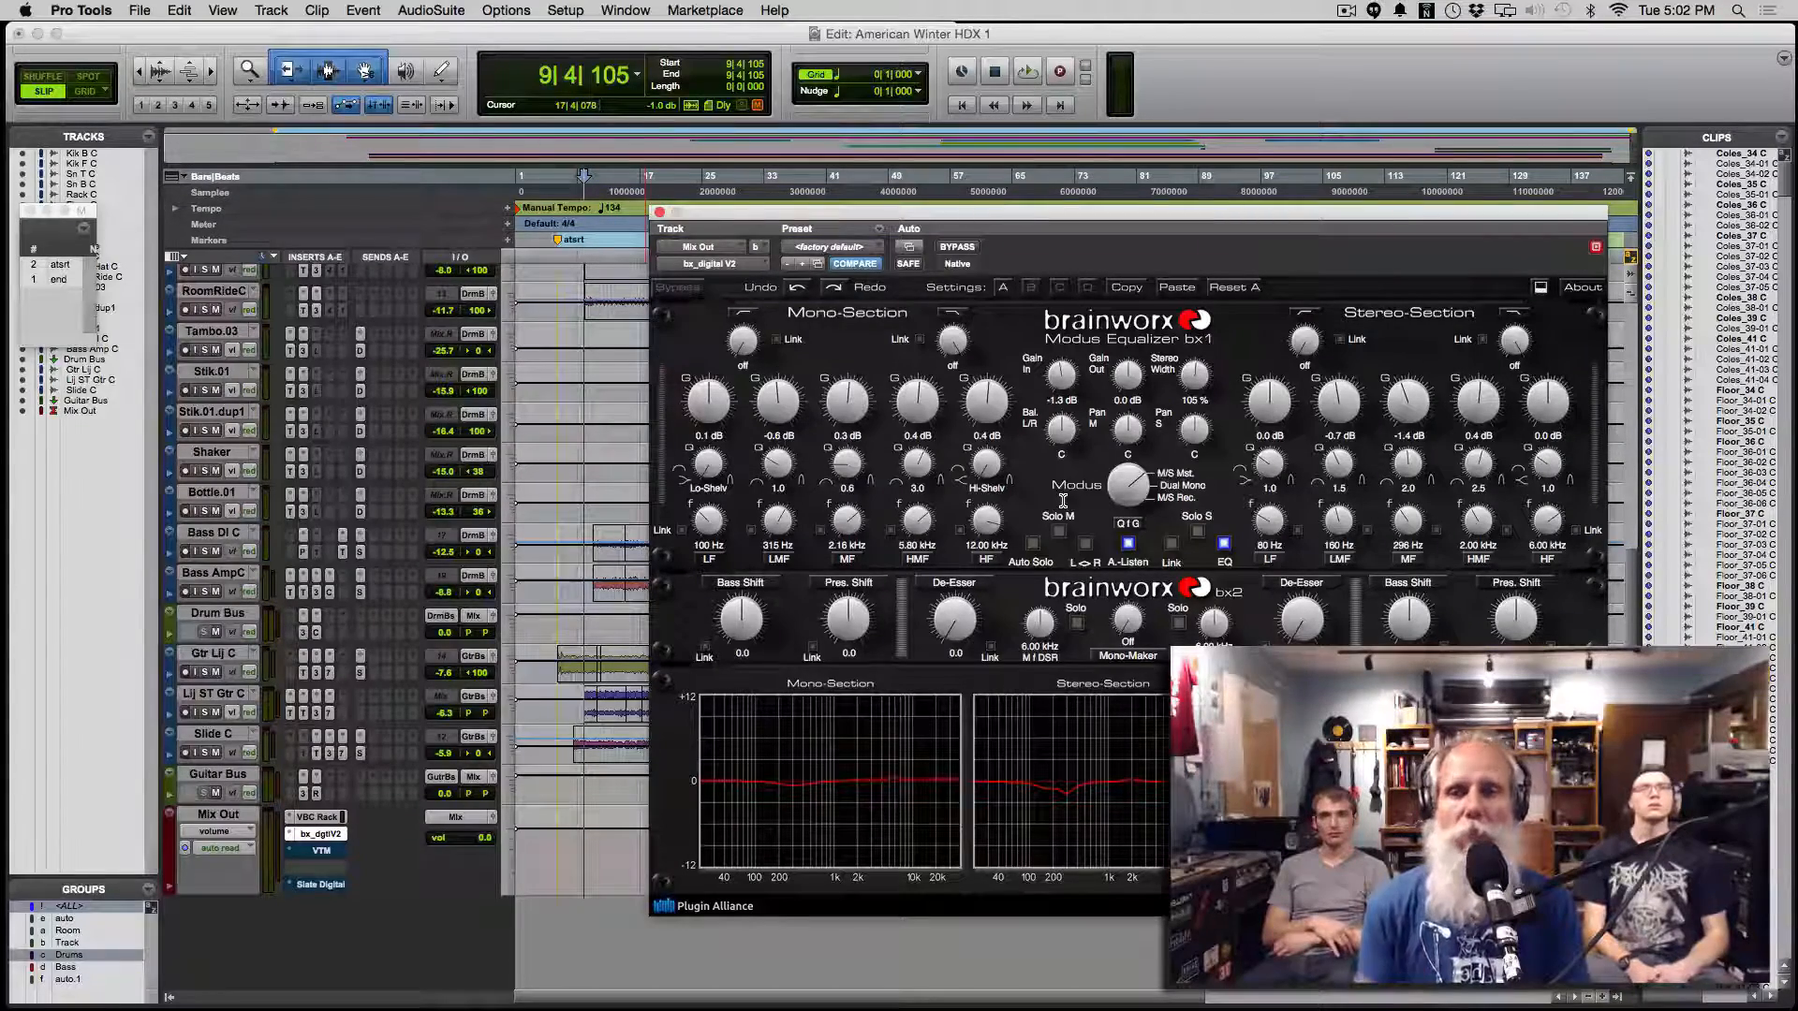
Step: Open Virtual Tape Machines on Mix Out and take it out of bypass while the mix plays
click(323, 851)
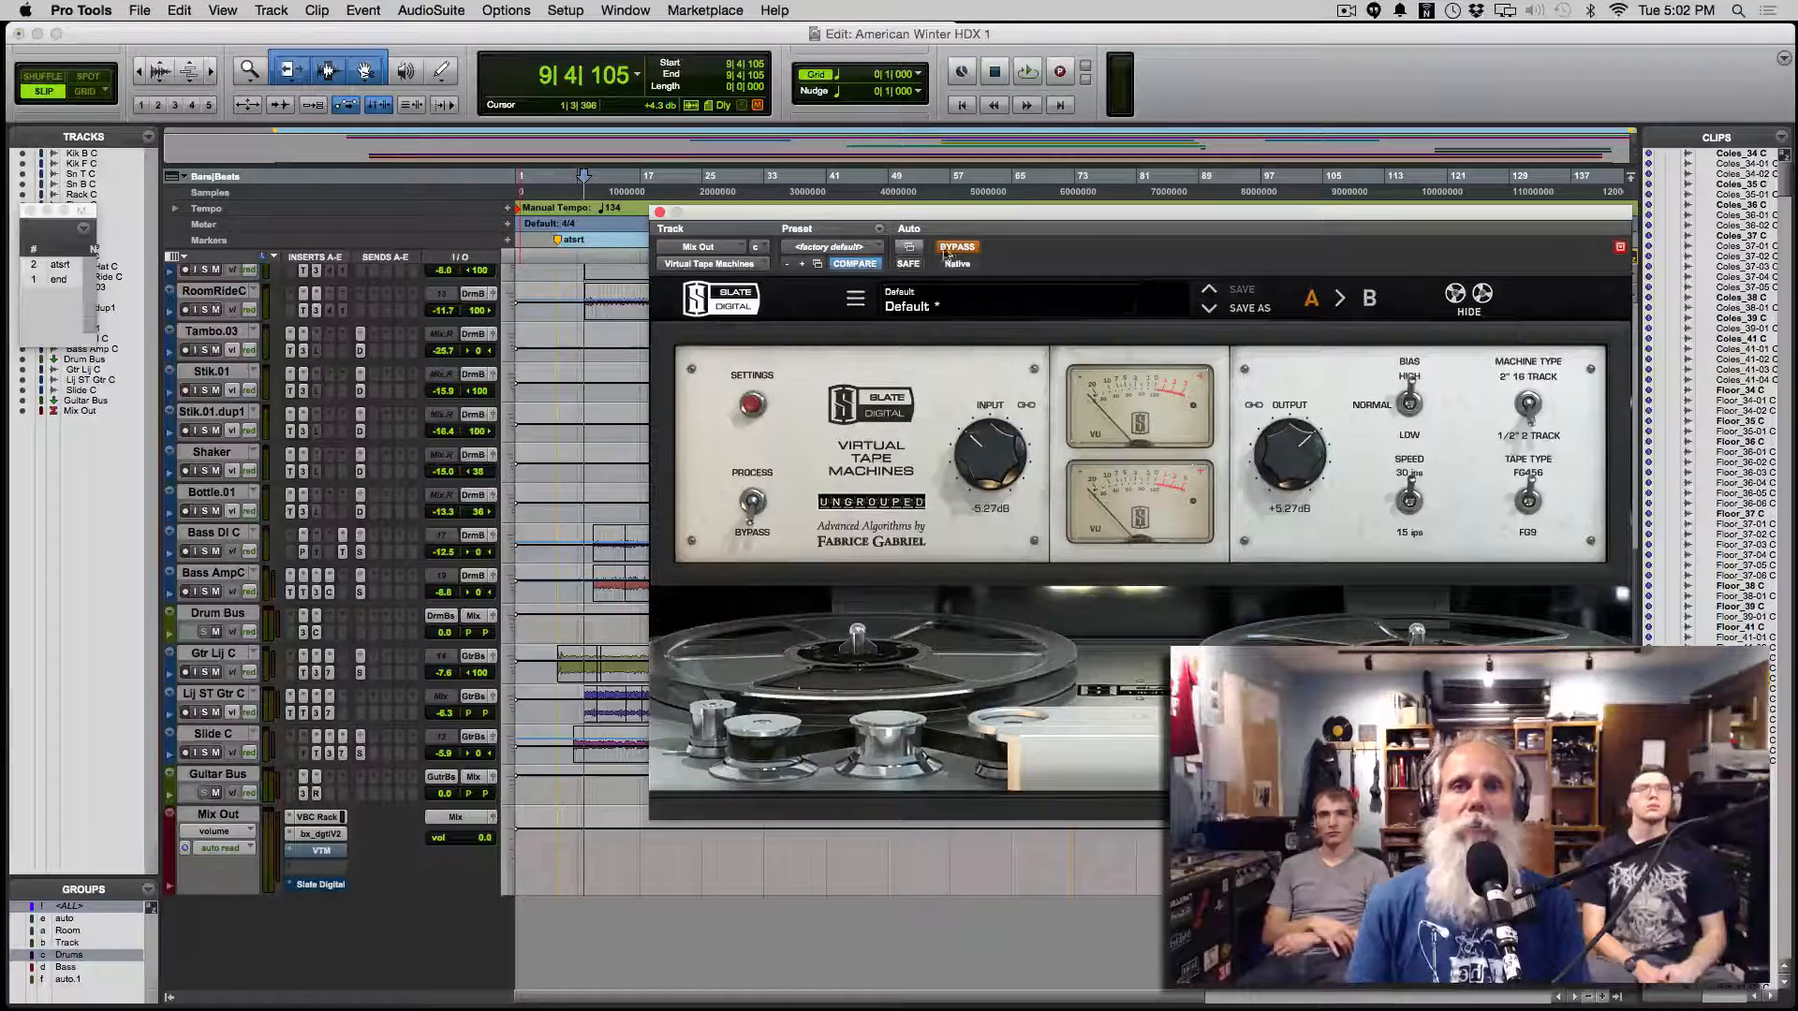
drag(973, 217, 995, 223)
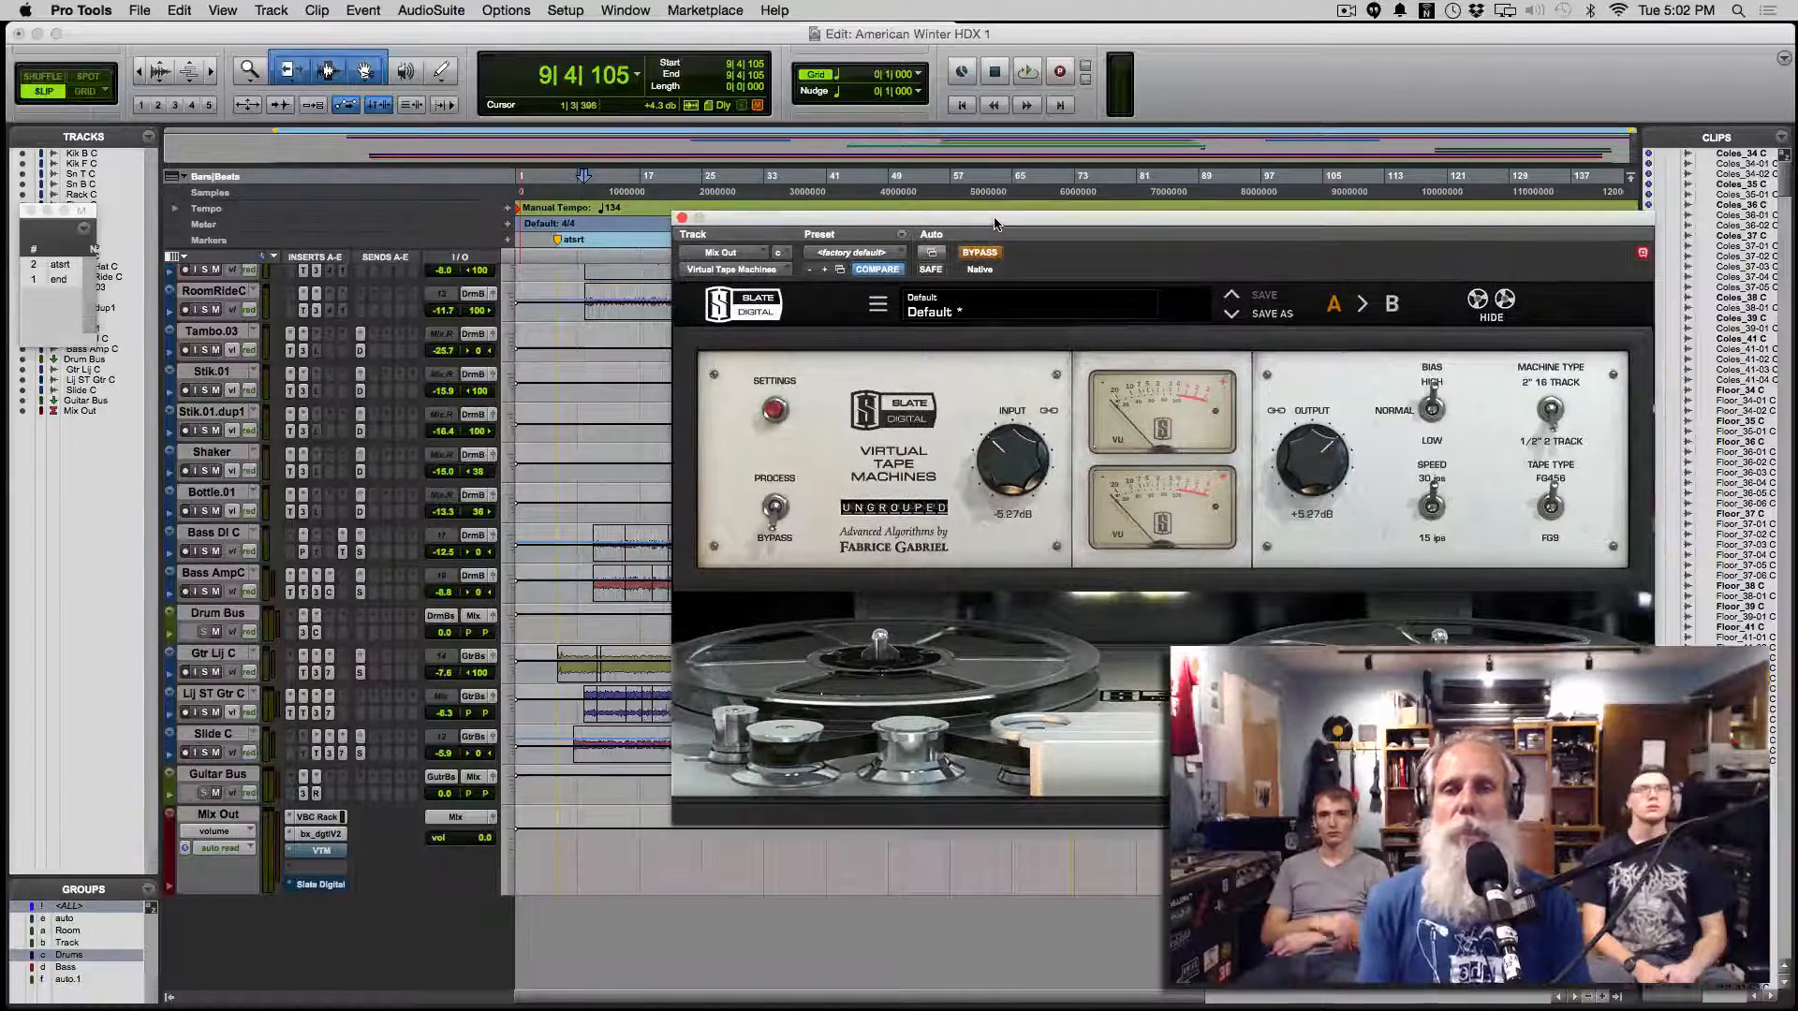
key(space)
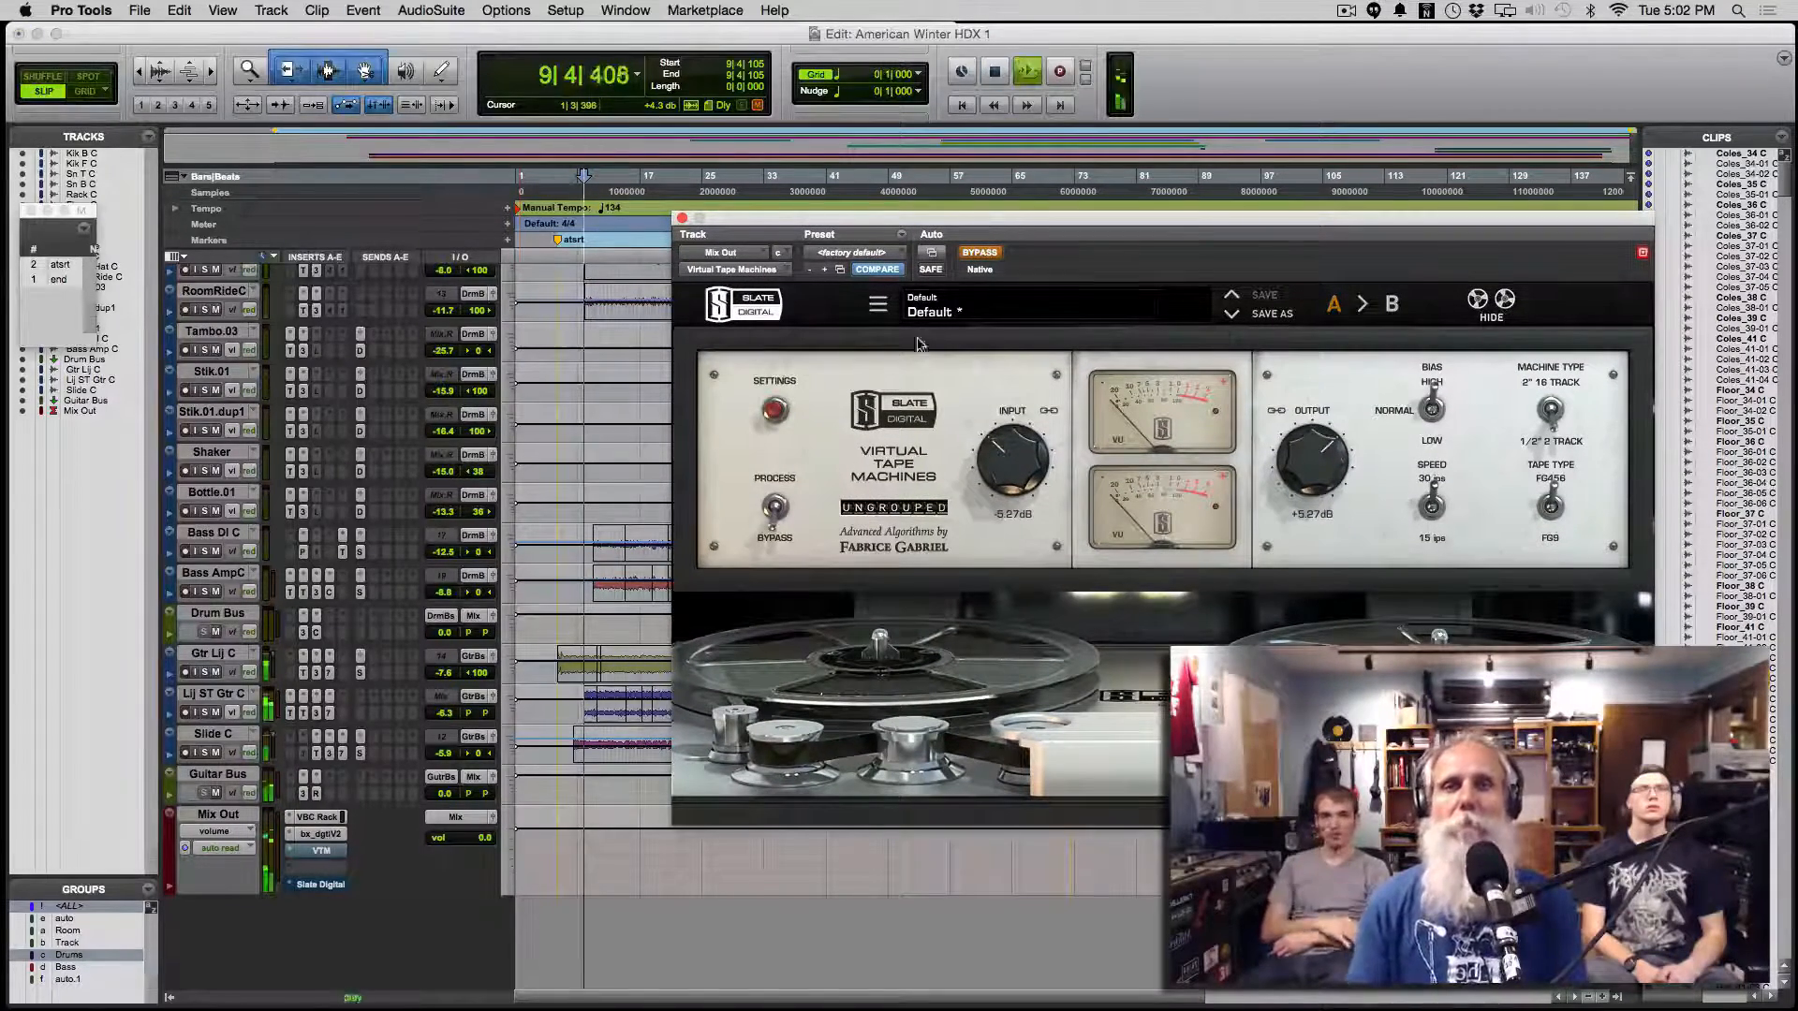
click(980, 254)
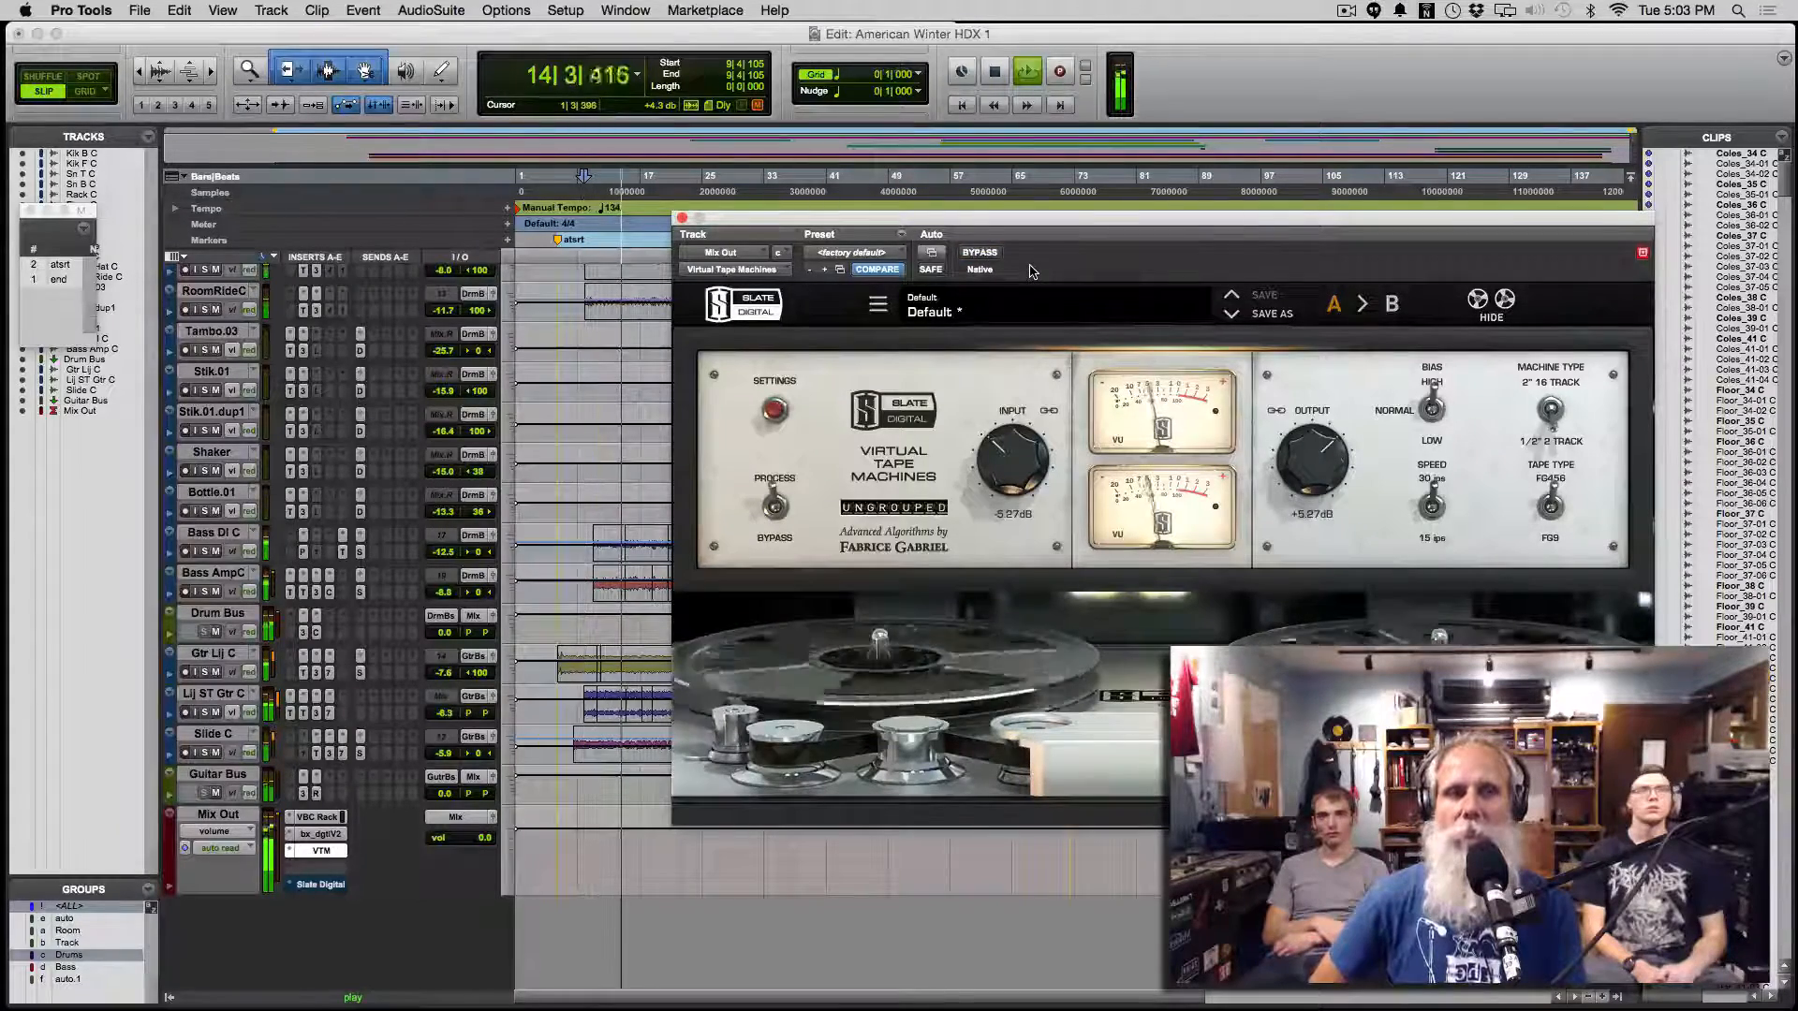
Step: Compare the playing mix with Virtual Tape Machines bypassed and active, leave it active, stop playback and close its window
click(979, 254)
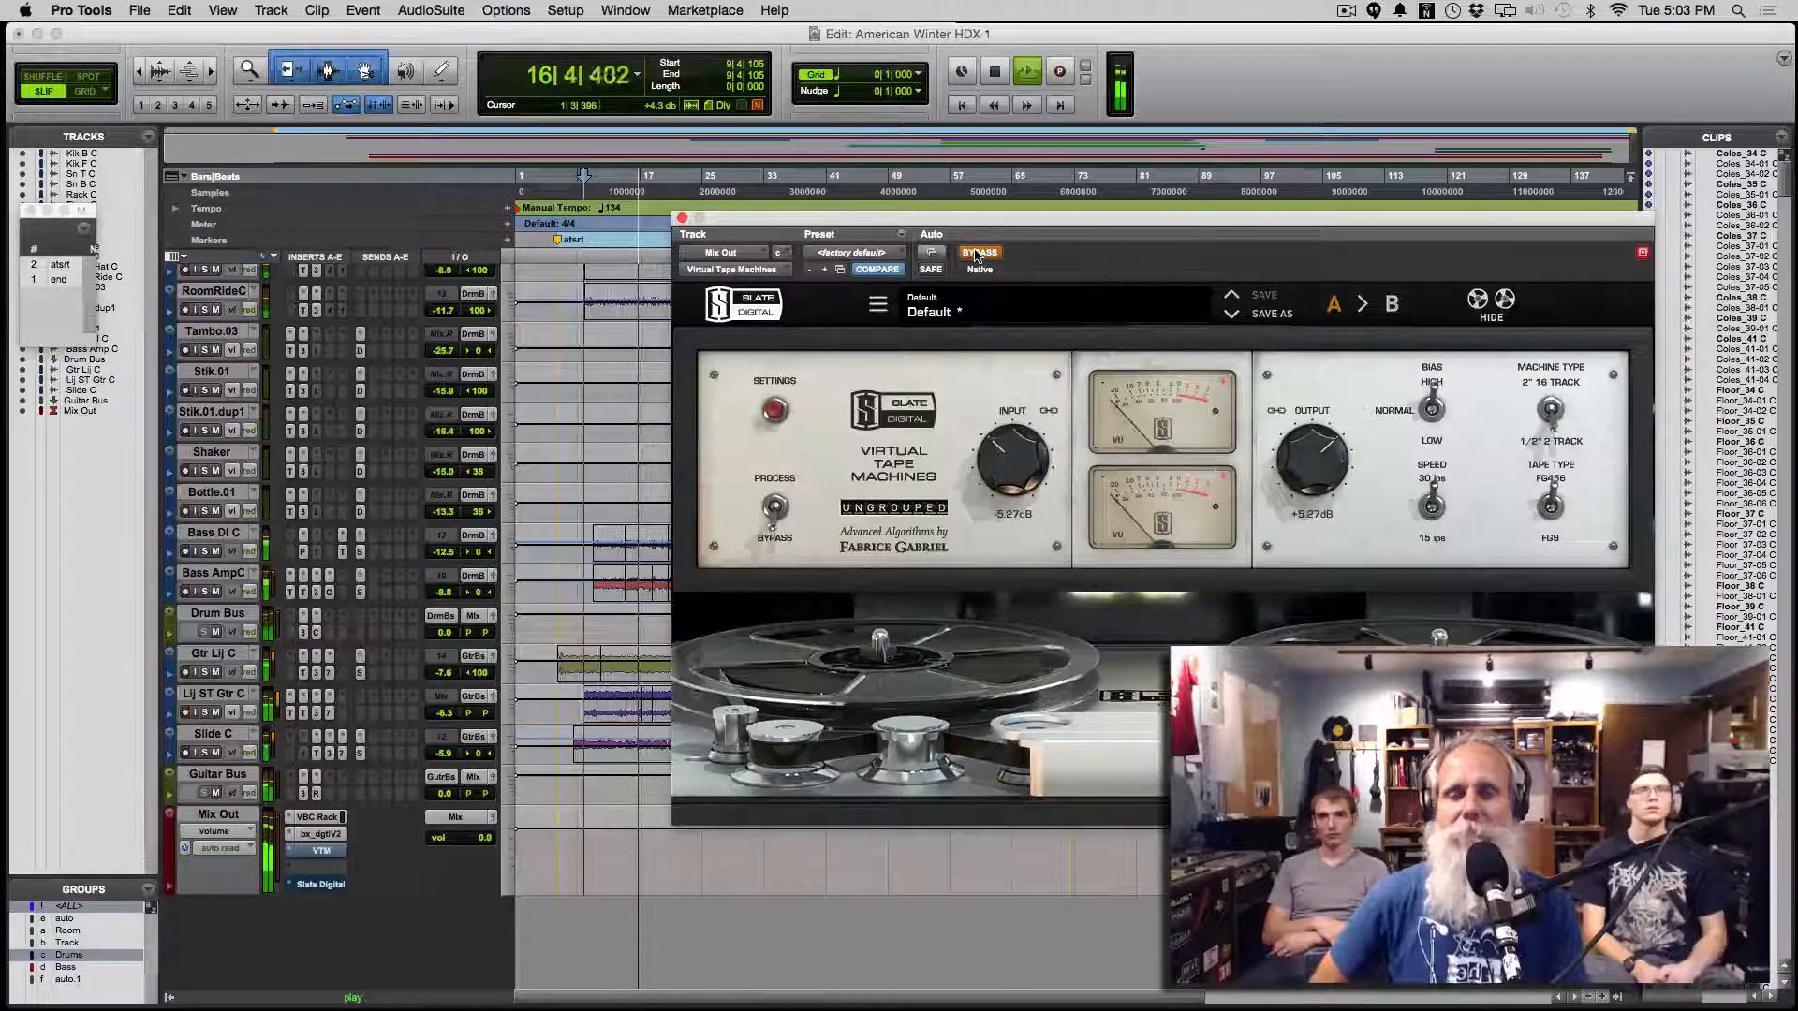
click(979, 254)
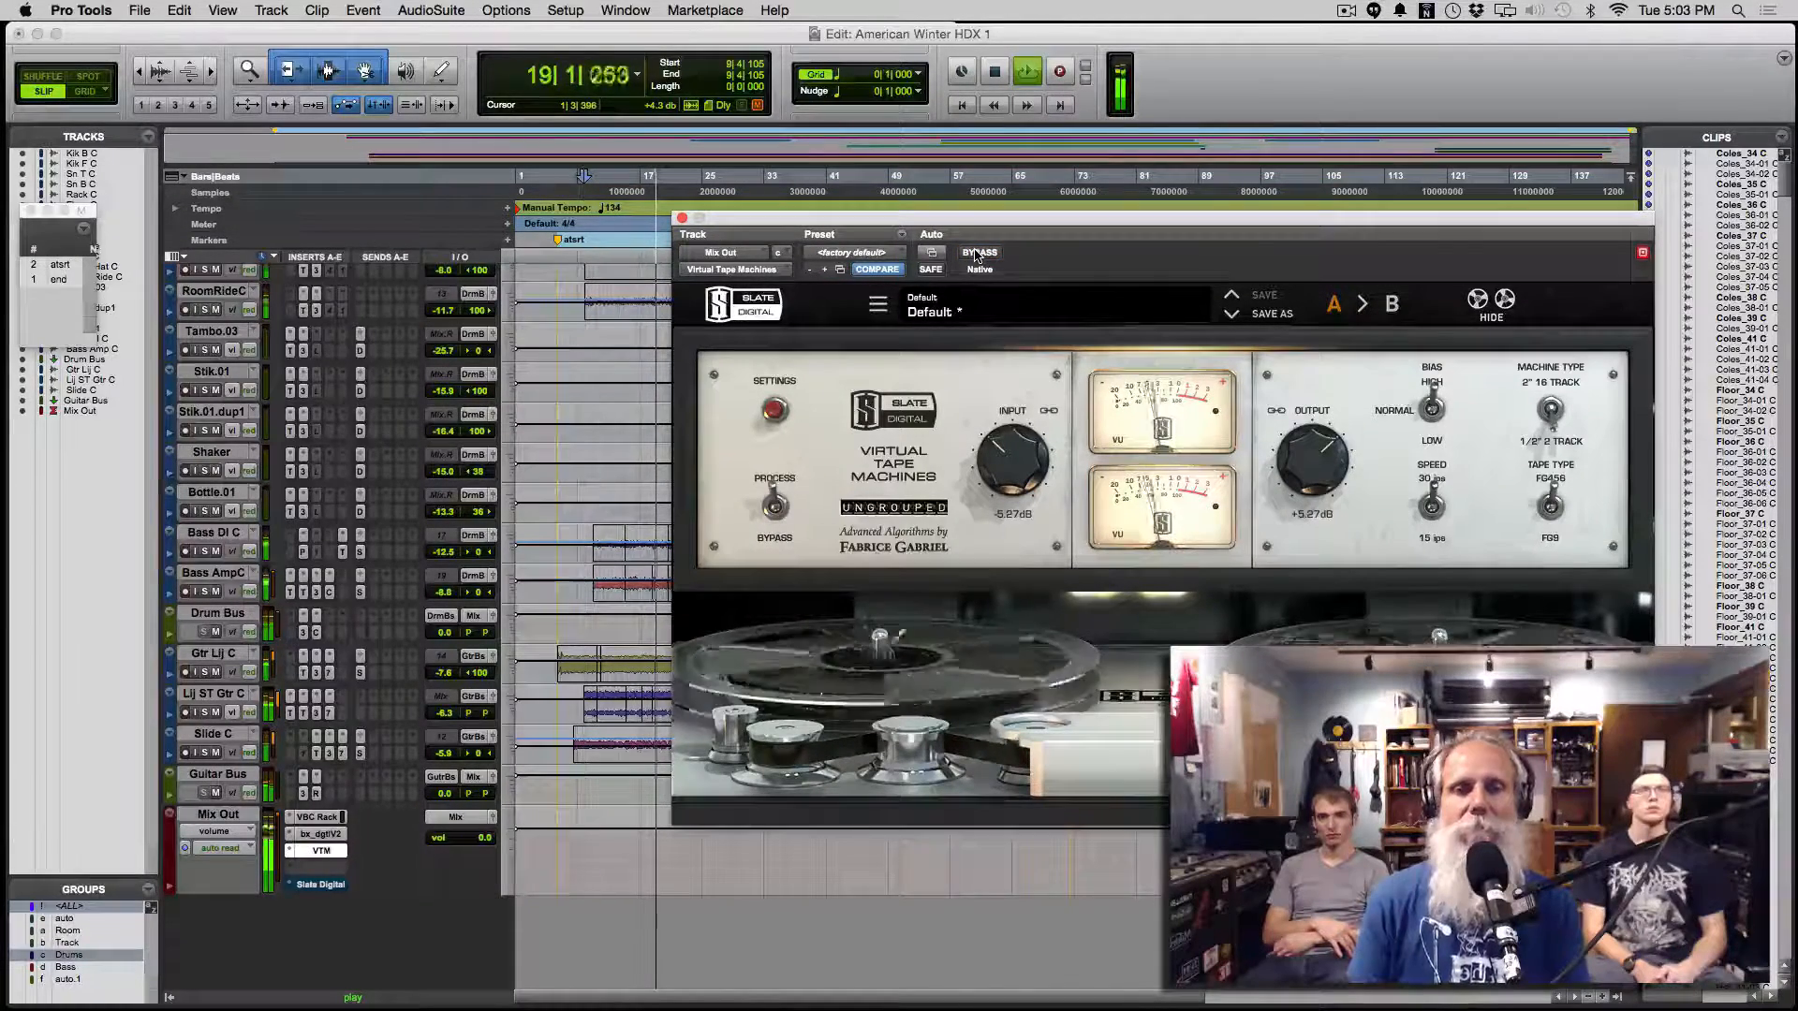
key(space)
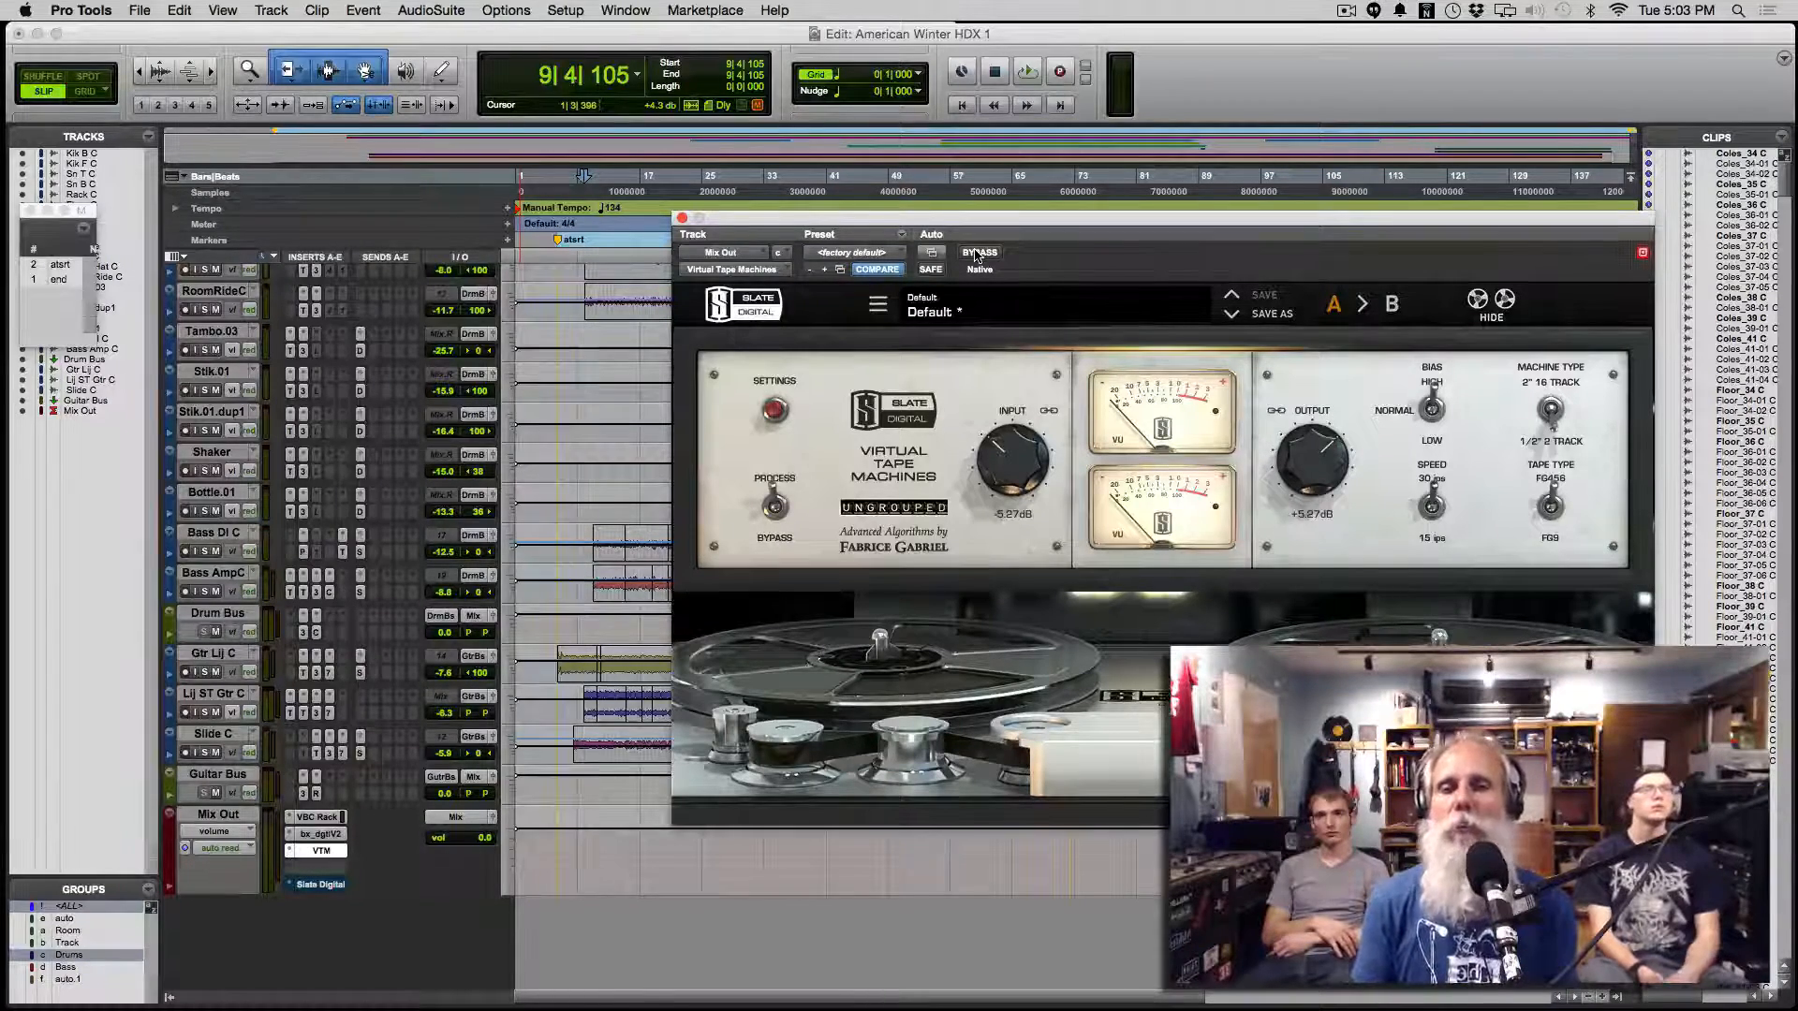
click(681, 218)
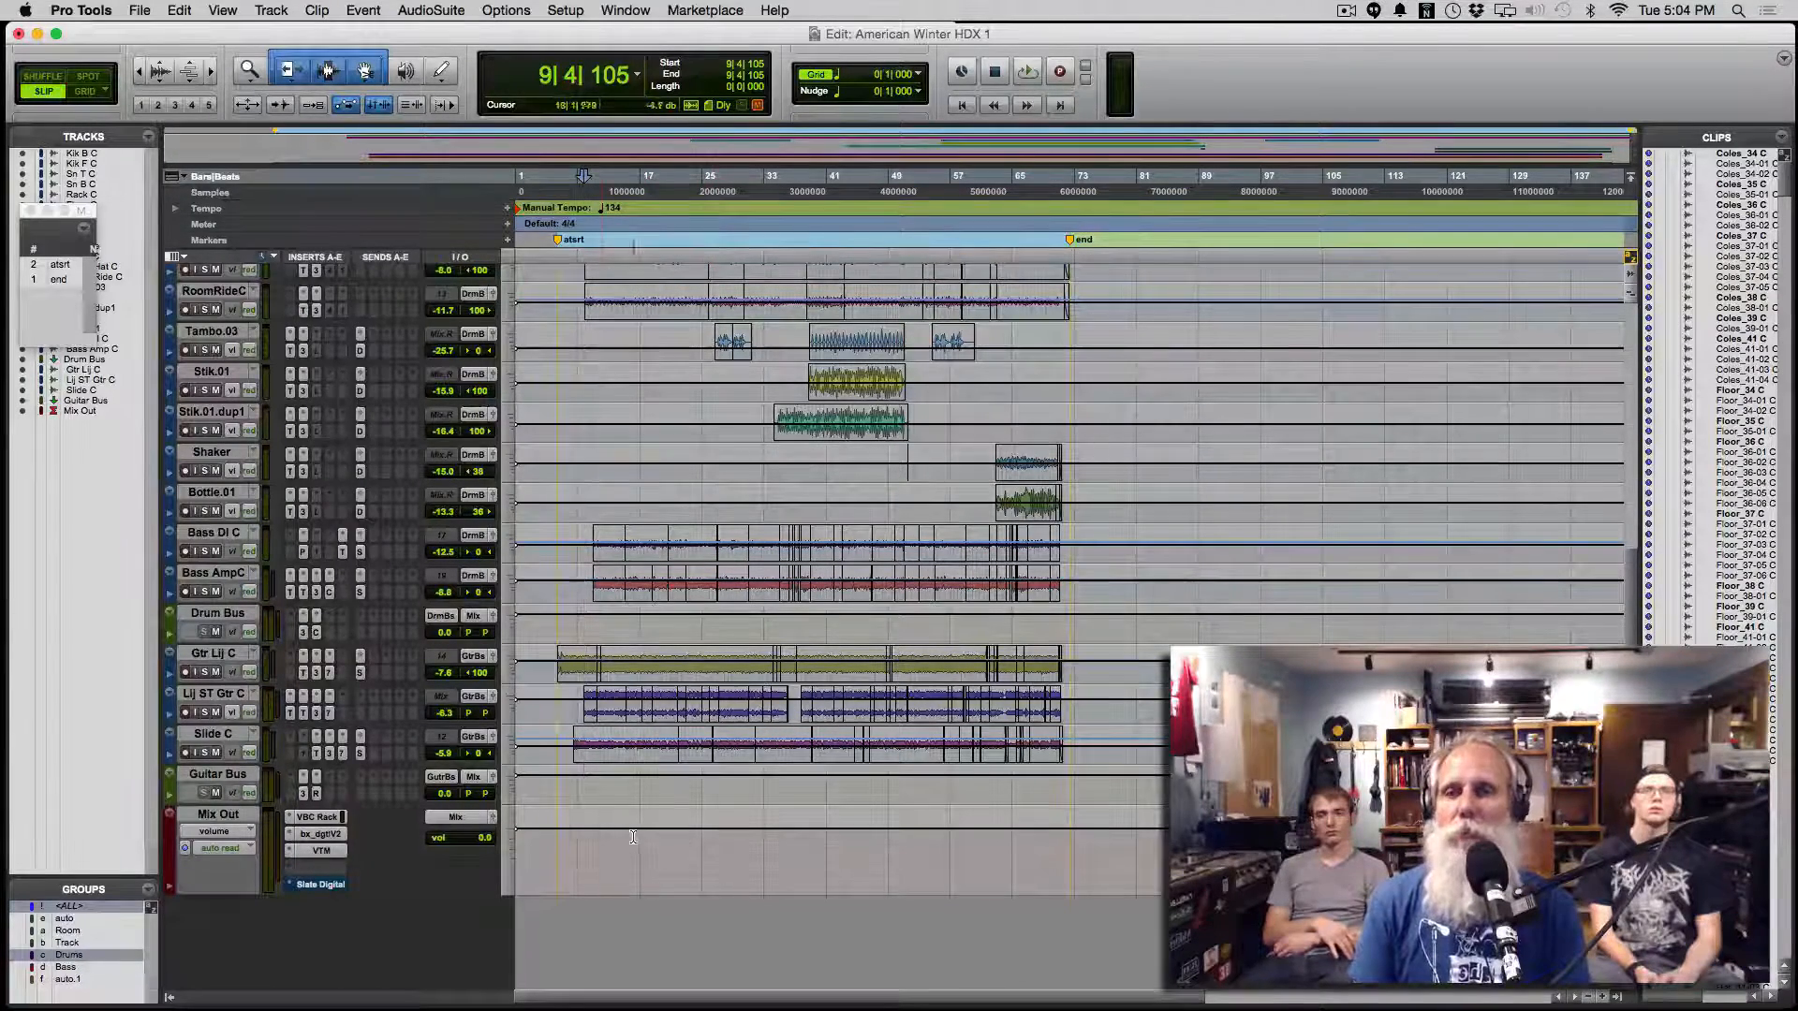
Step: Set the playback start to early in bar 8 and open the bypassed Slate Digital FG-X insert on Mix Out
click(572, 755)
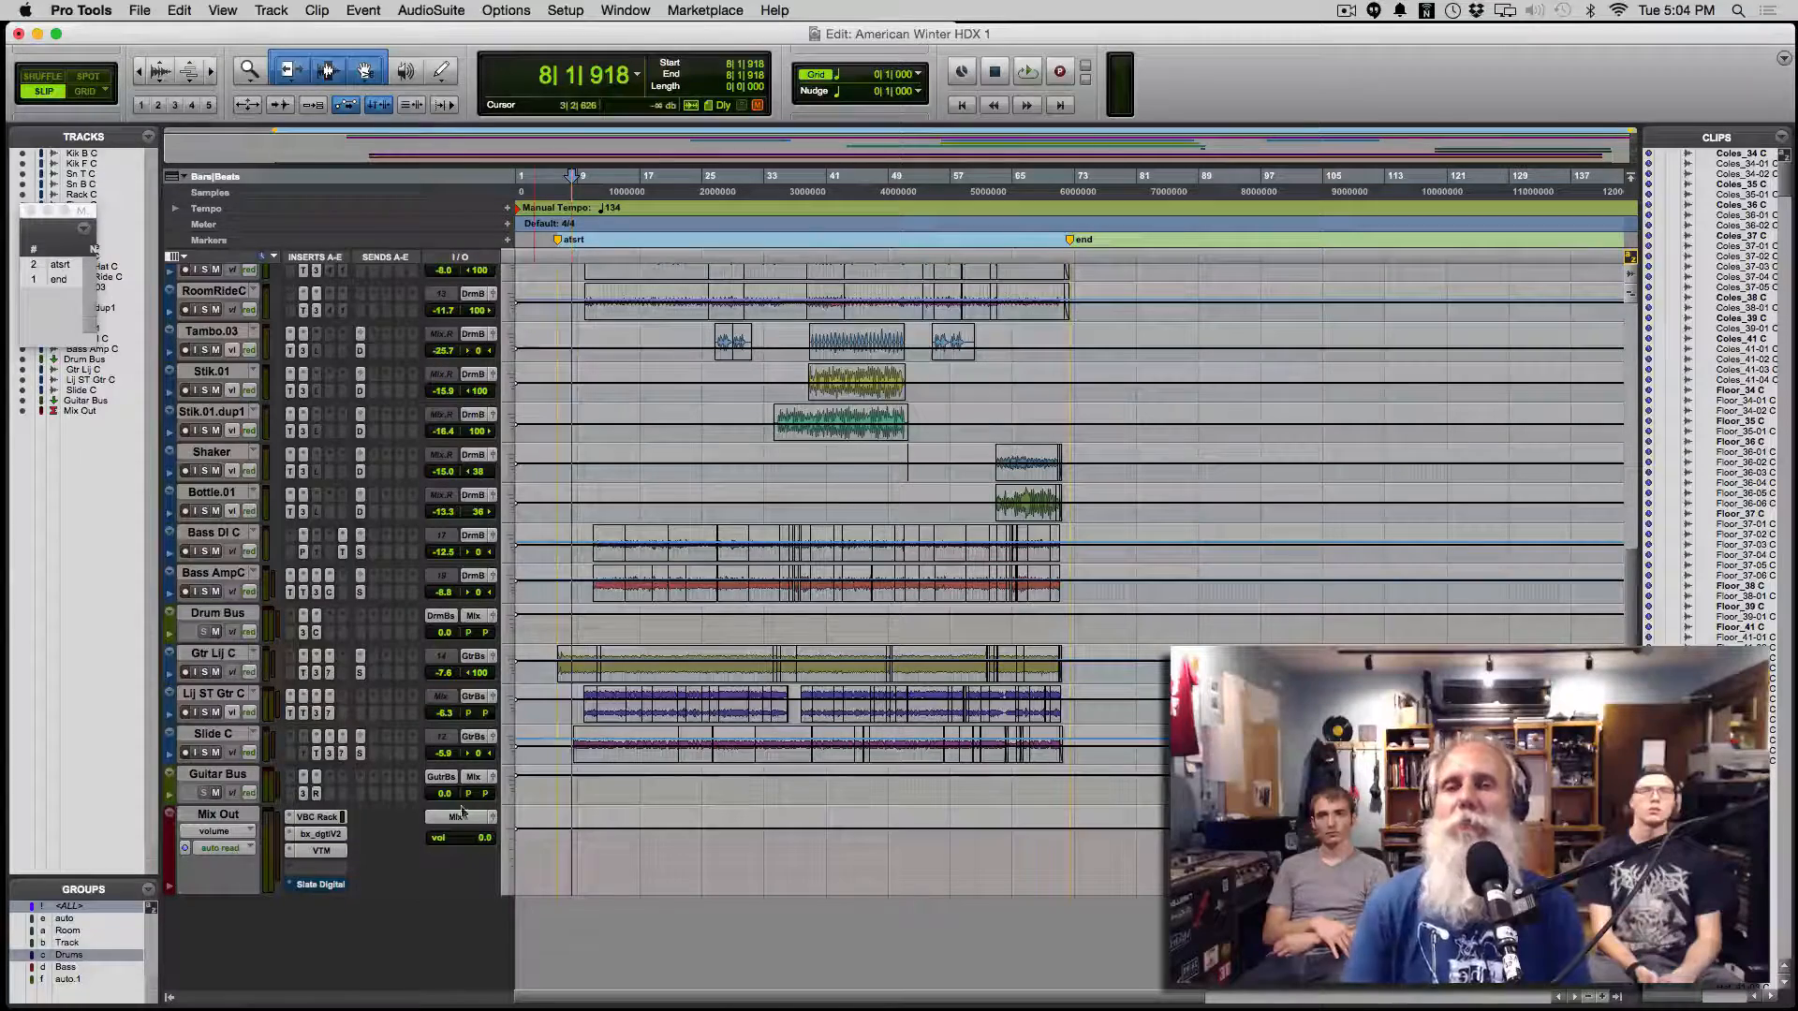
click(312, 887)
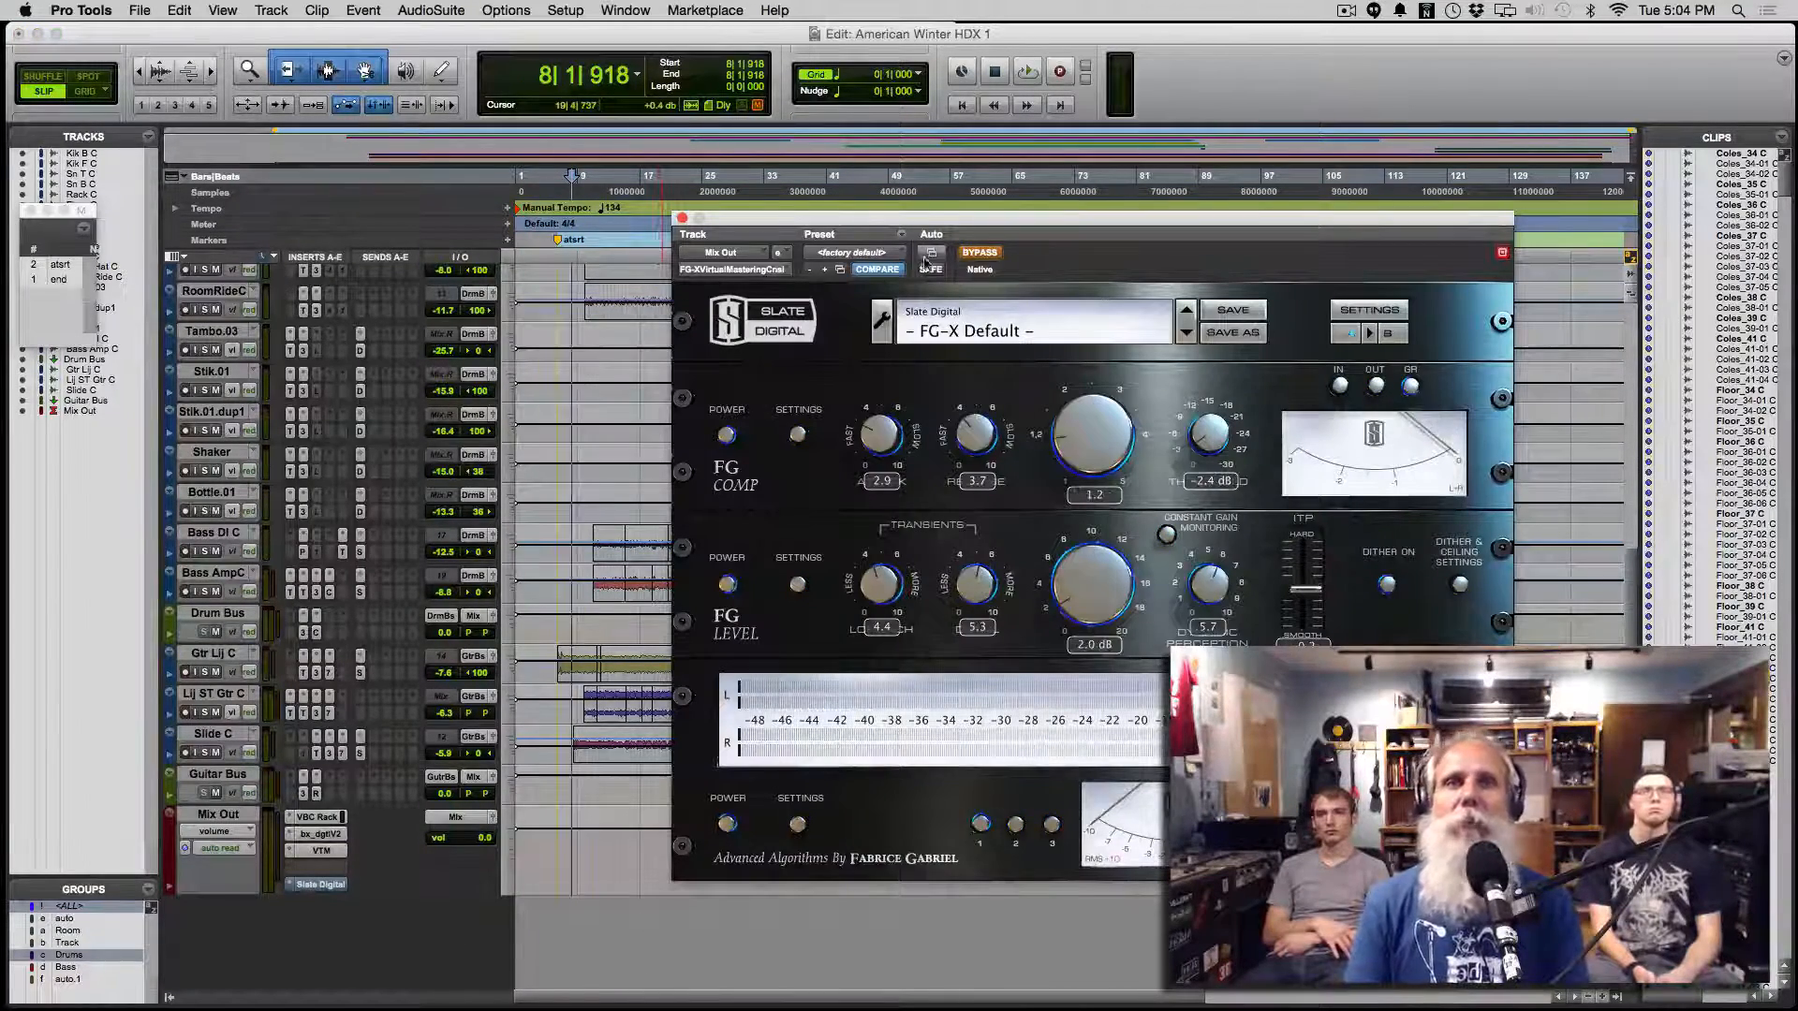
drag(931, 220, 870, 218)
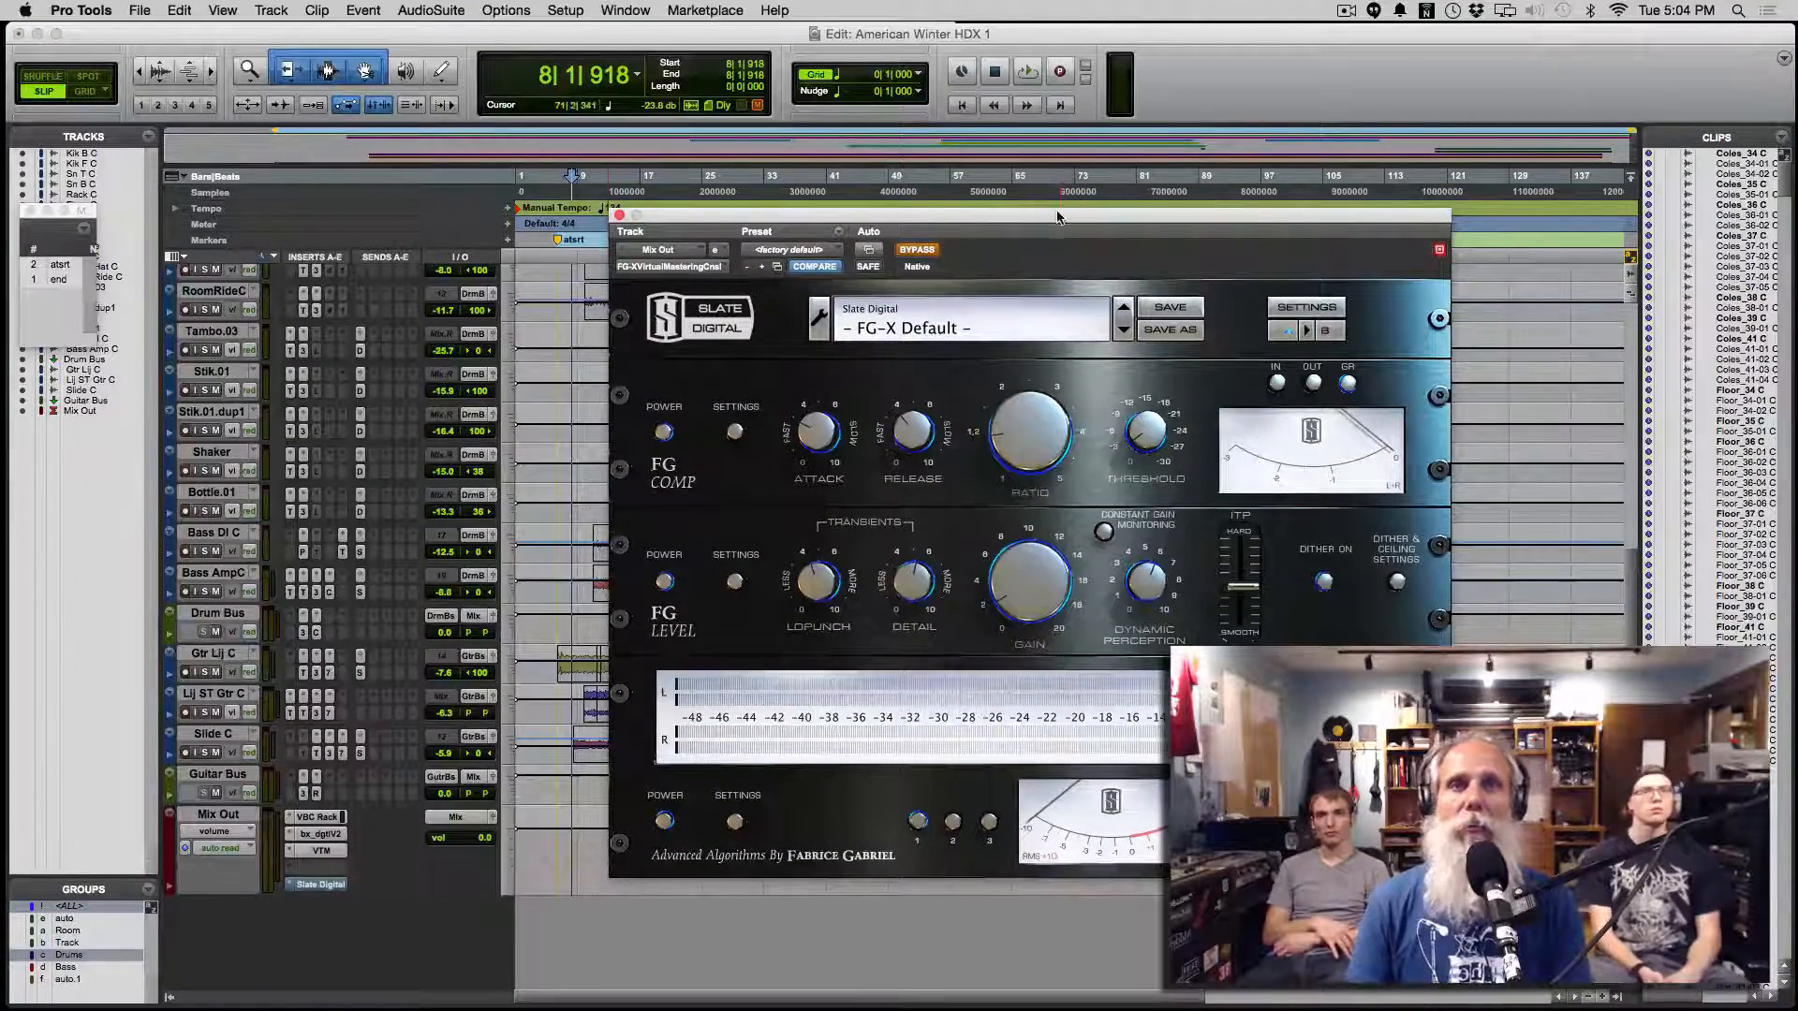
drag(1059, 217, 1057, 217)
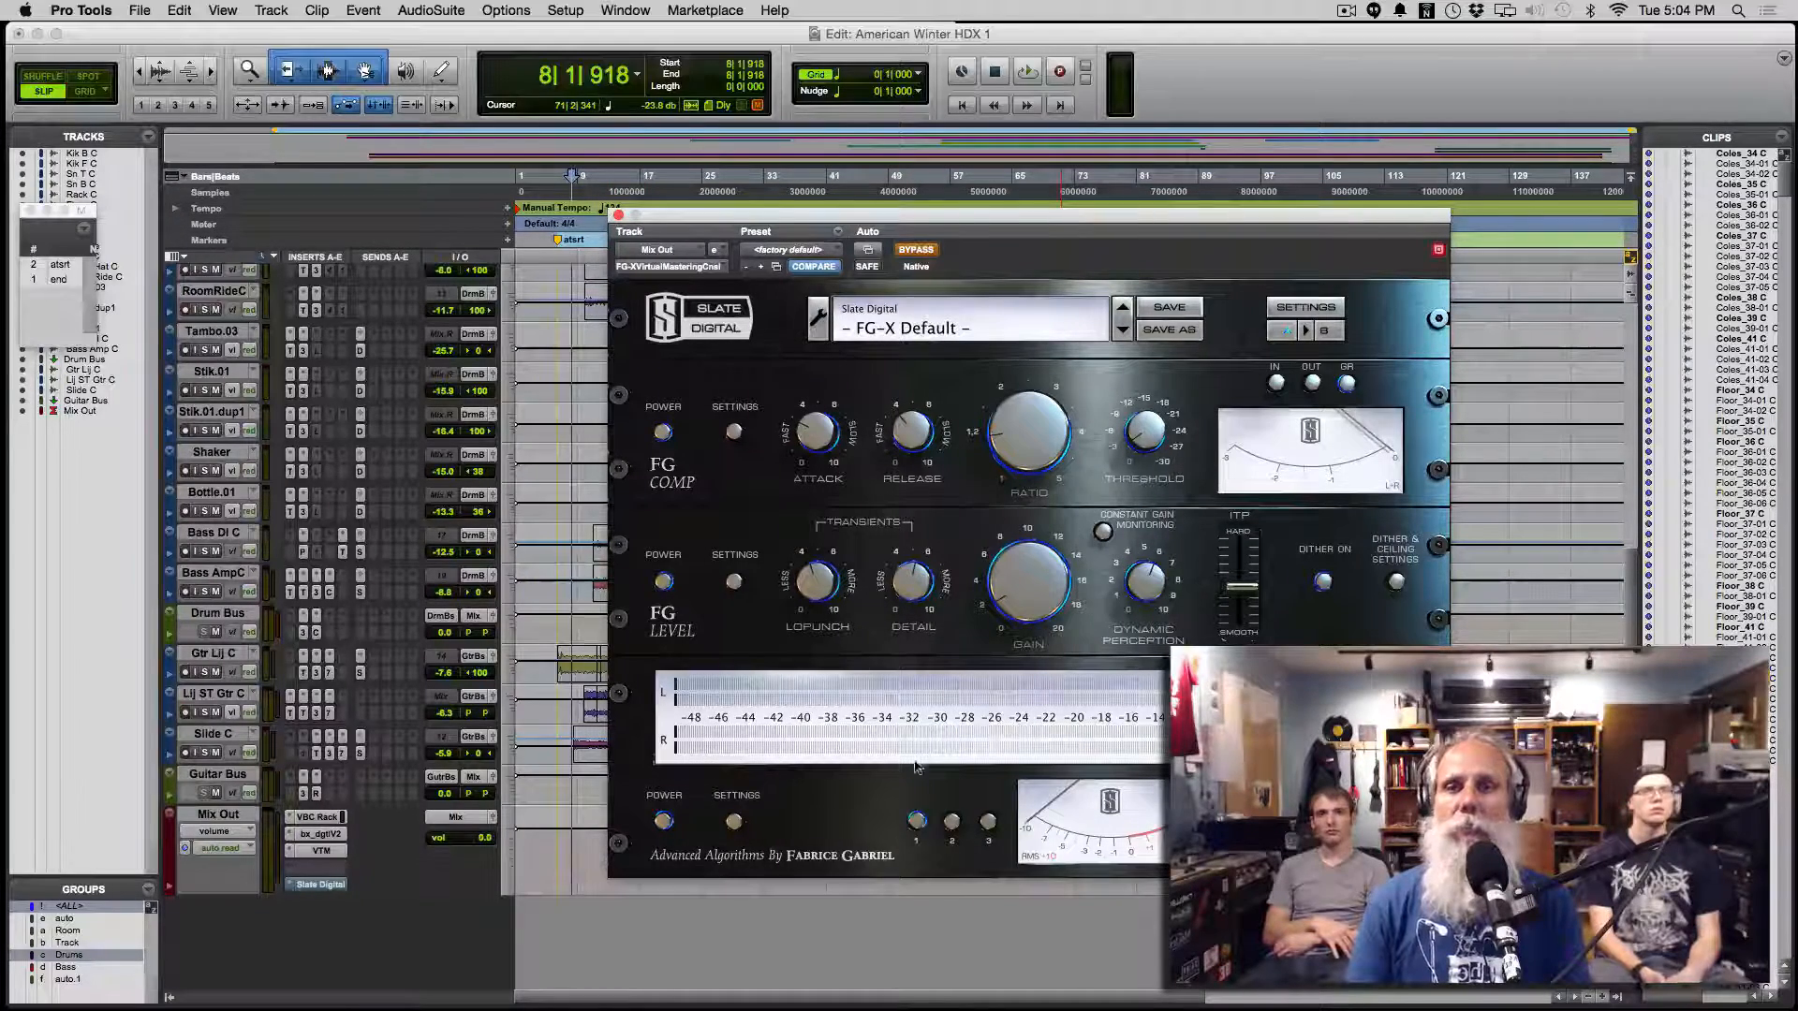
Step: Play the mix from bar 8, compare it with FG-X bypassed and active, leave FG-X active and stop playback
key(space)
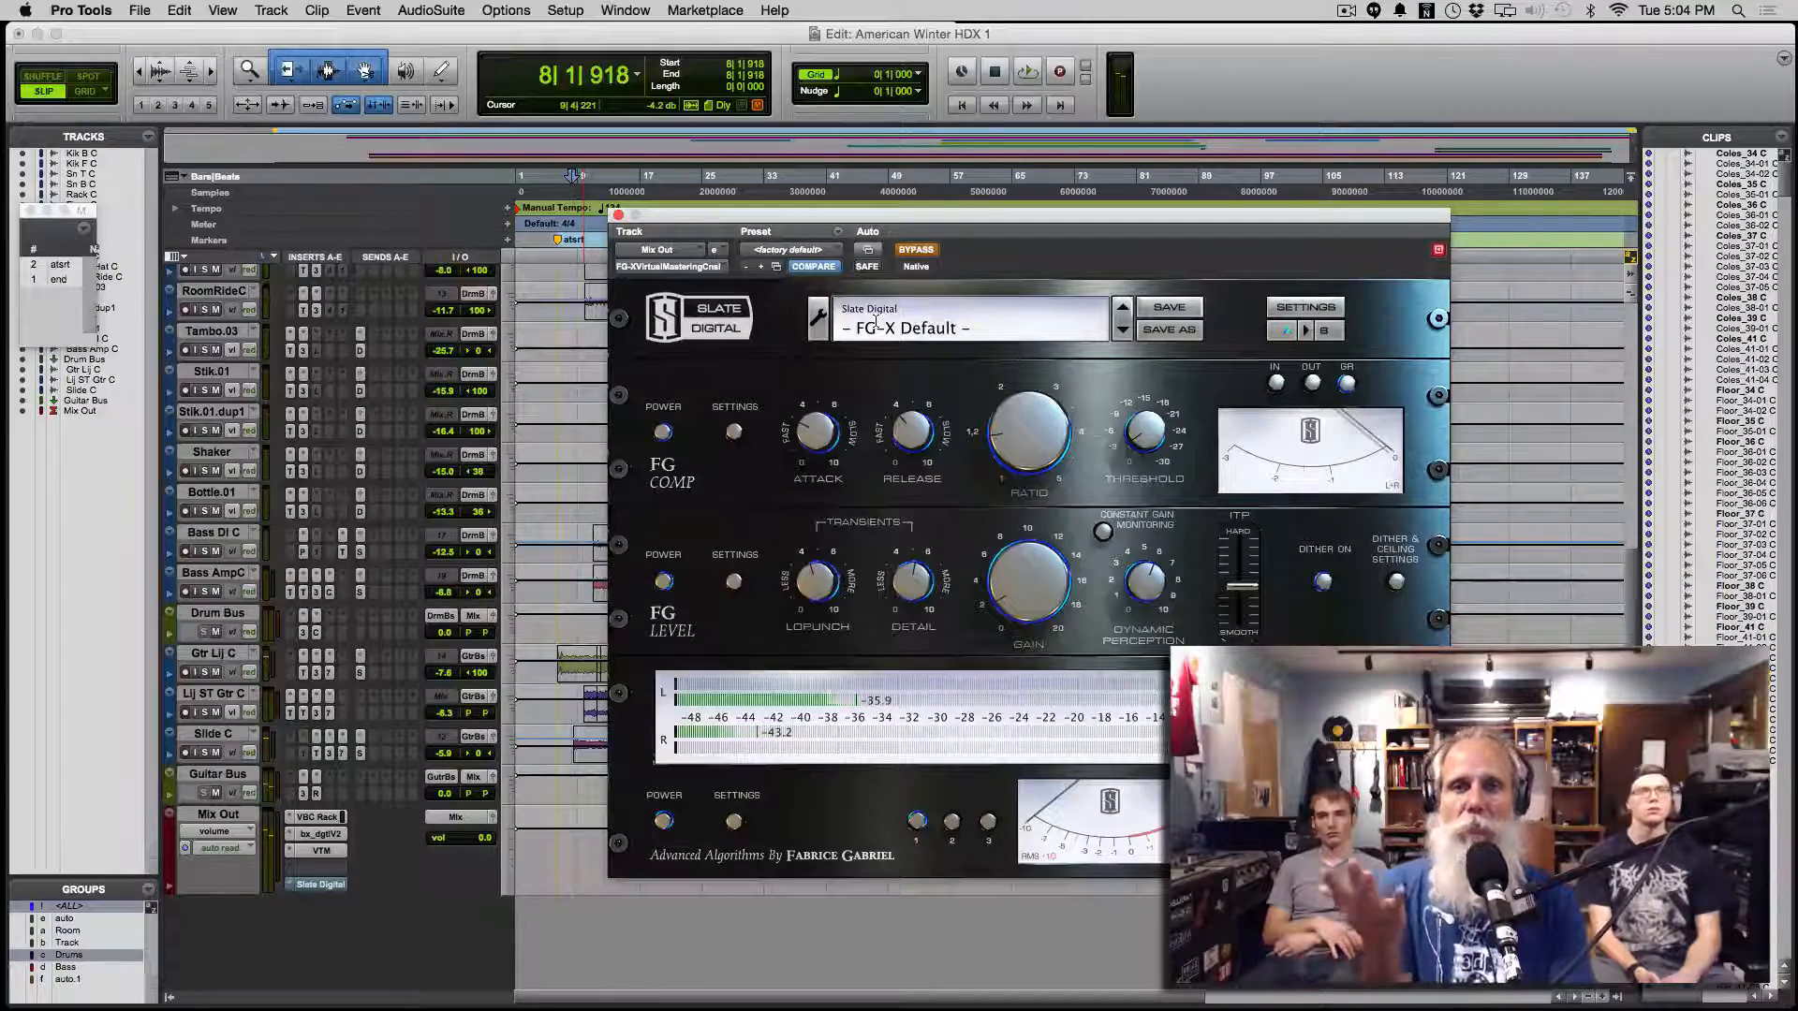
key(space)
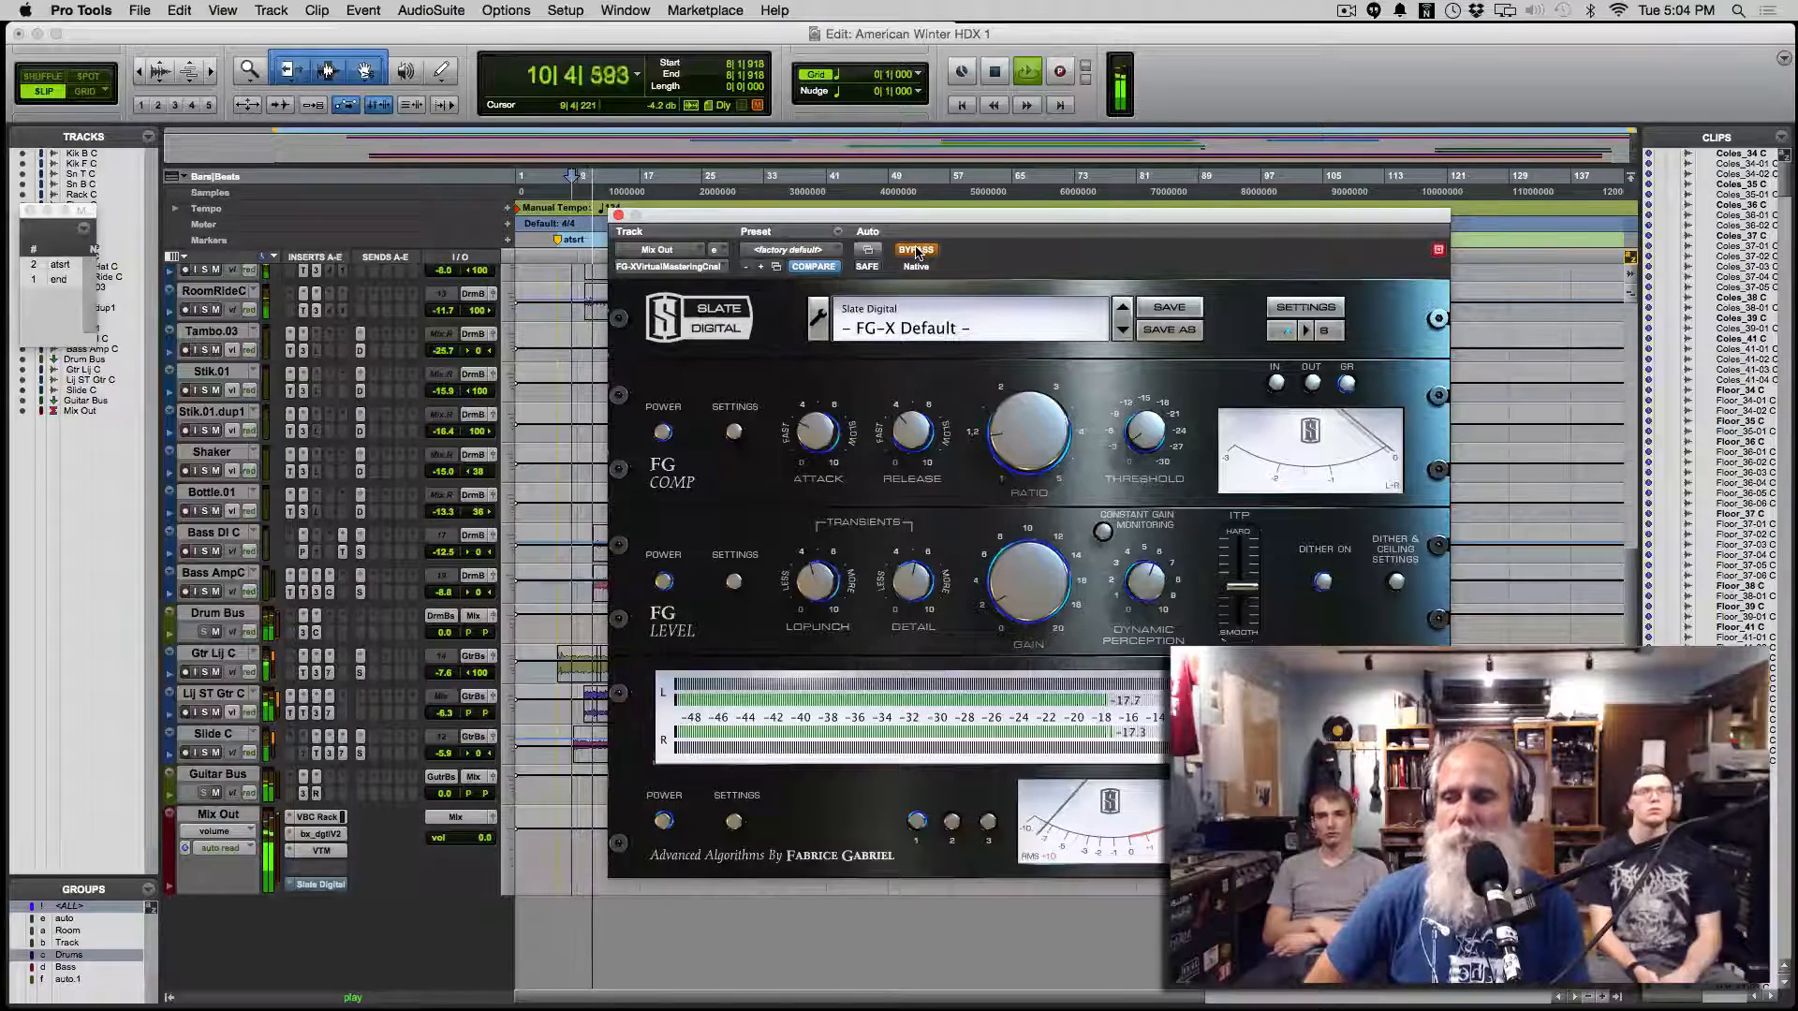
click(916, 250)
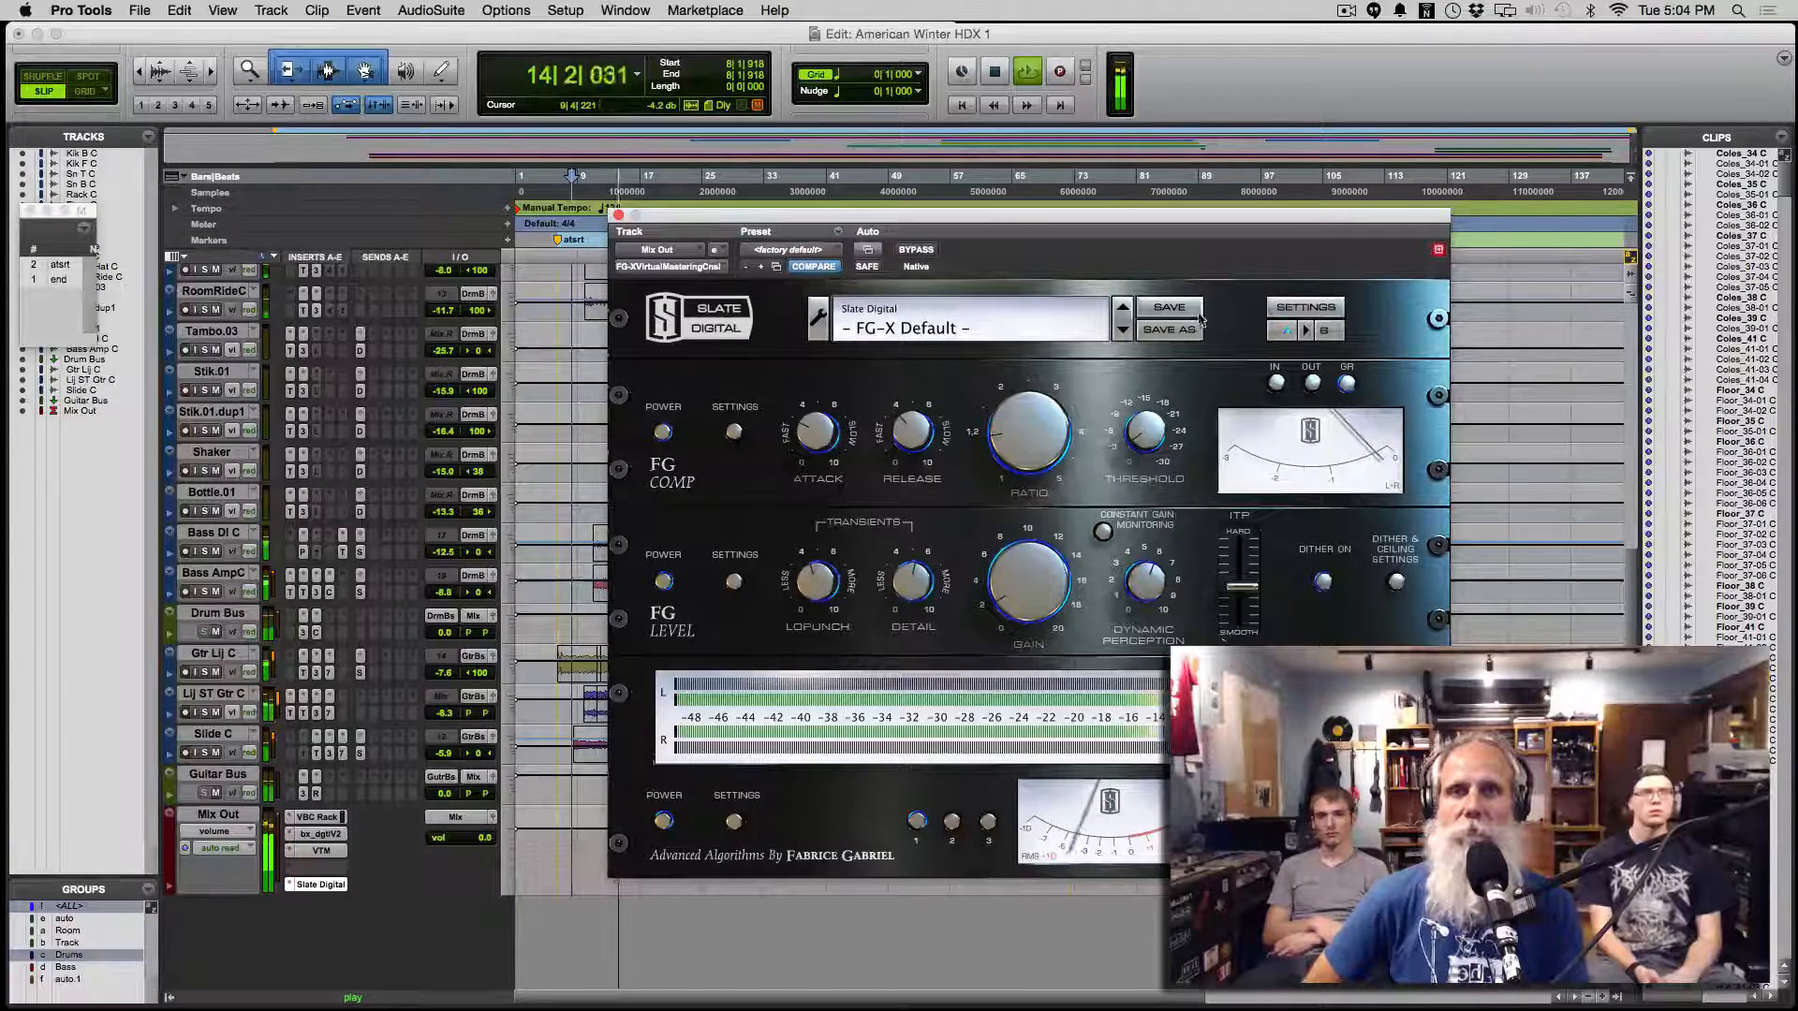
drag(1021, 219, 1020, 218)
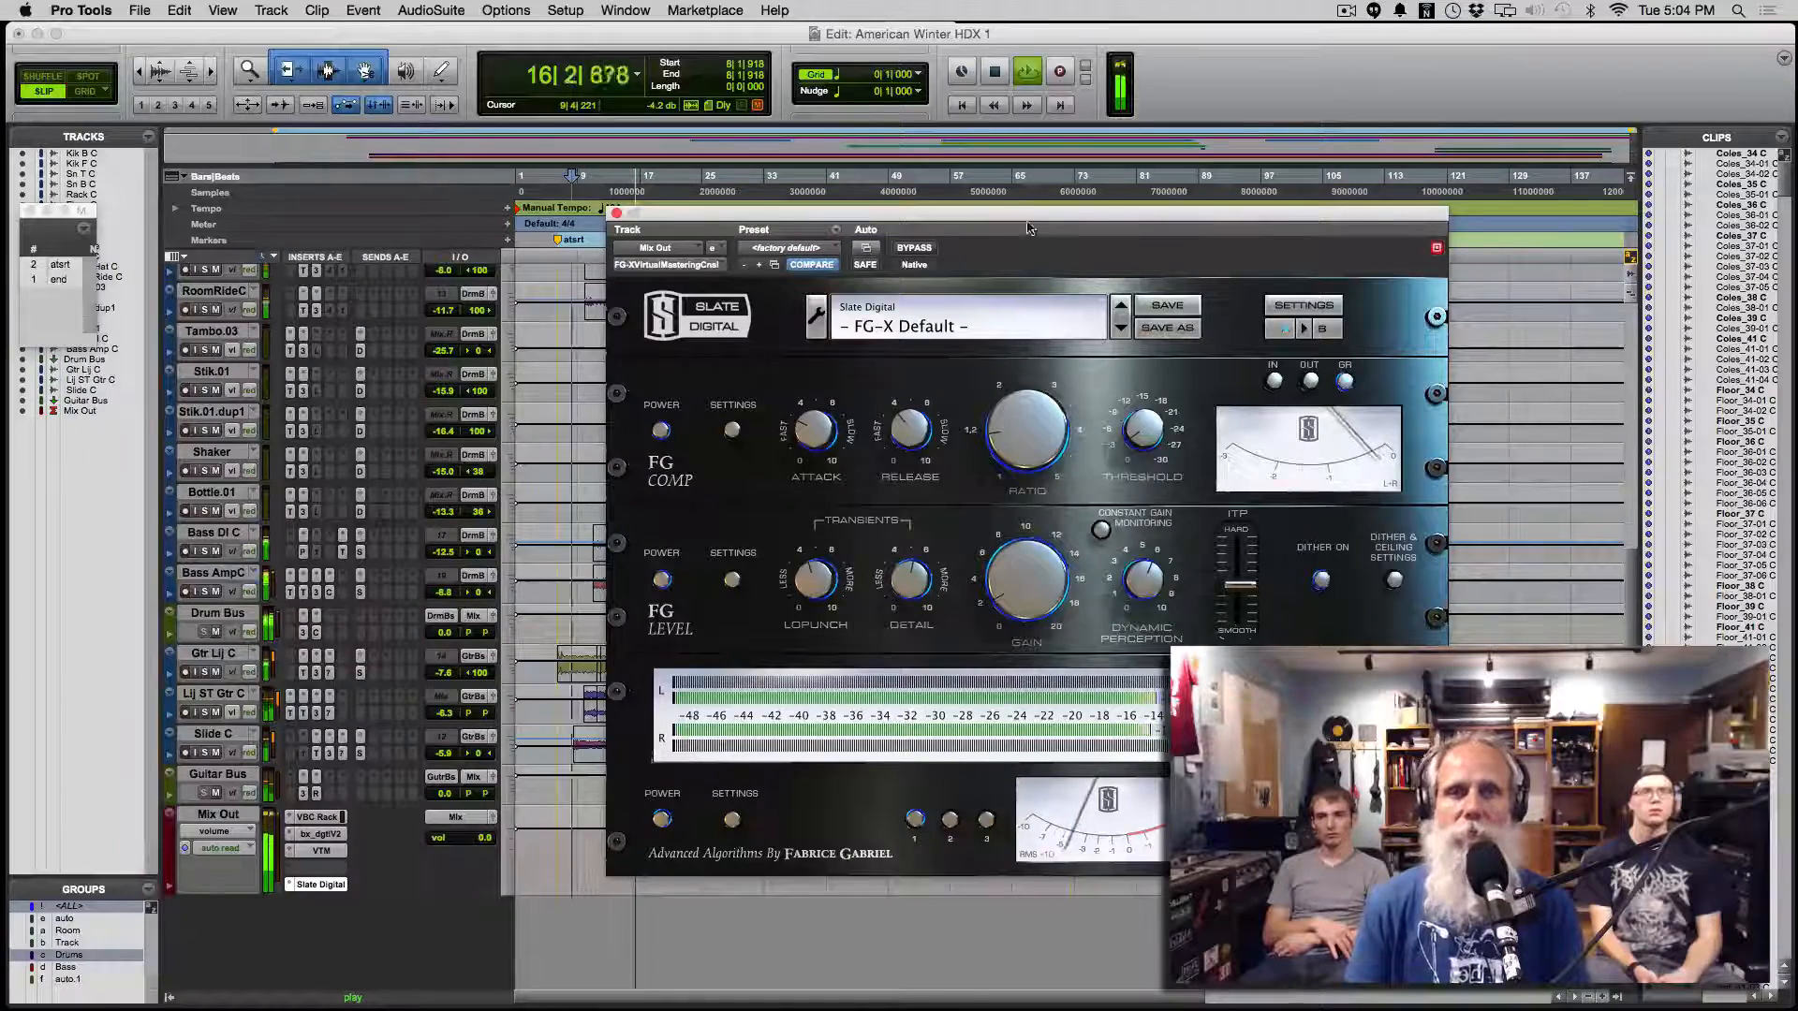
click(926, 249)
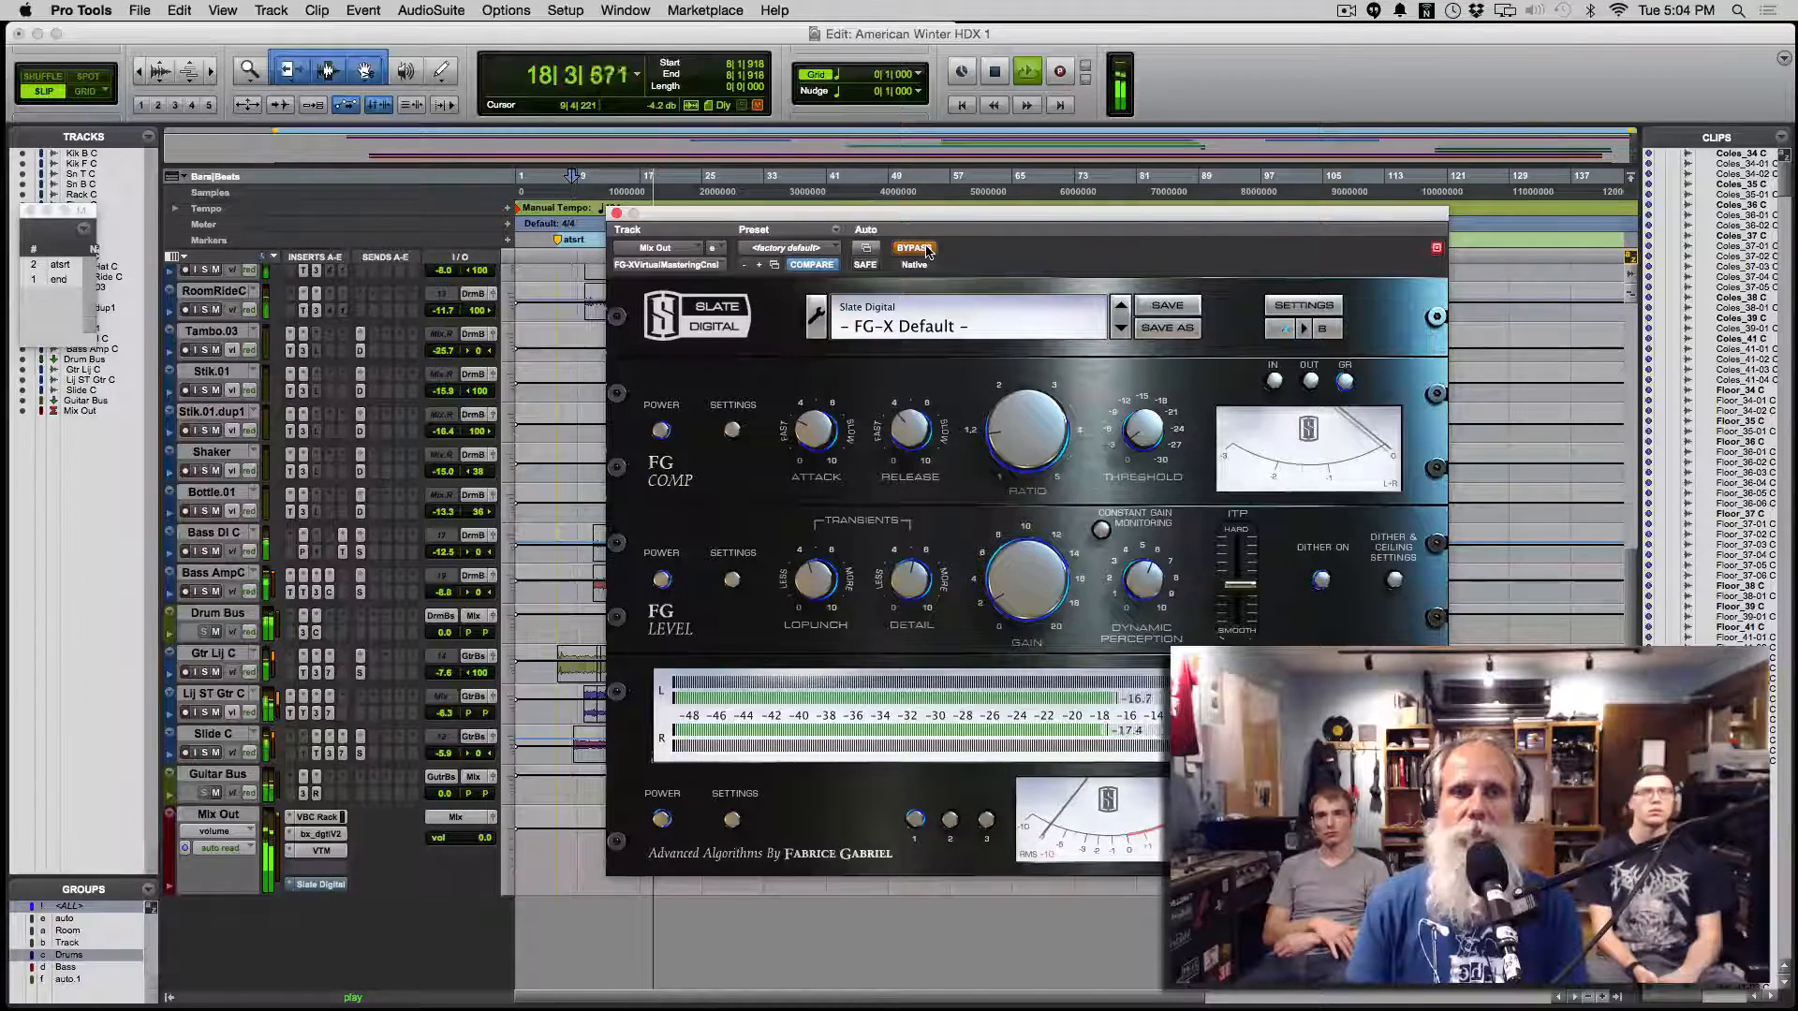
click(926, 249)
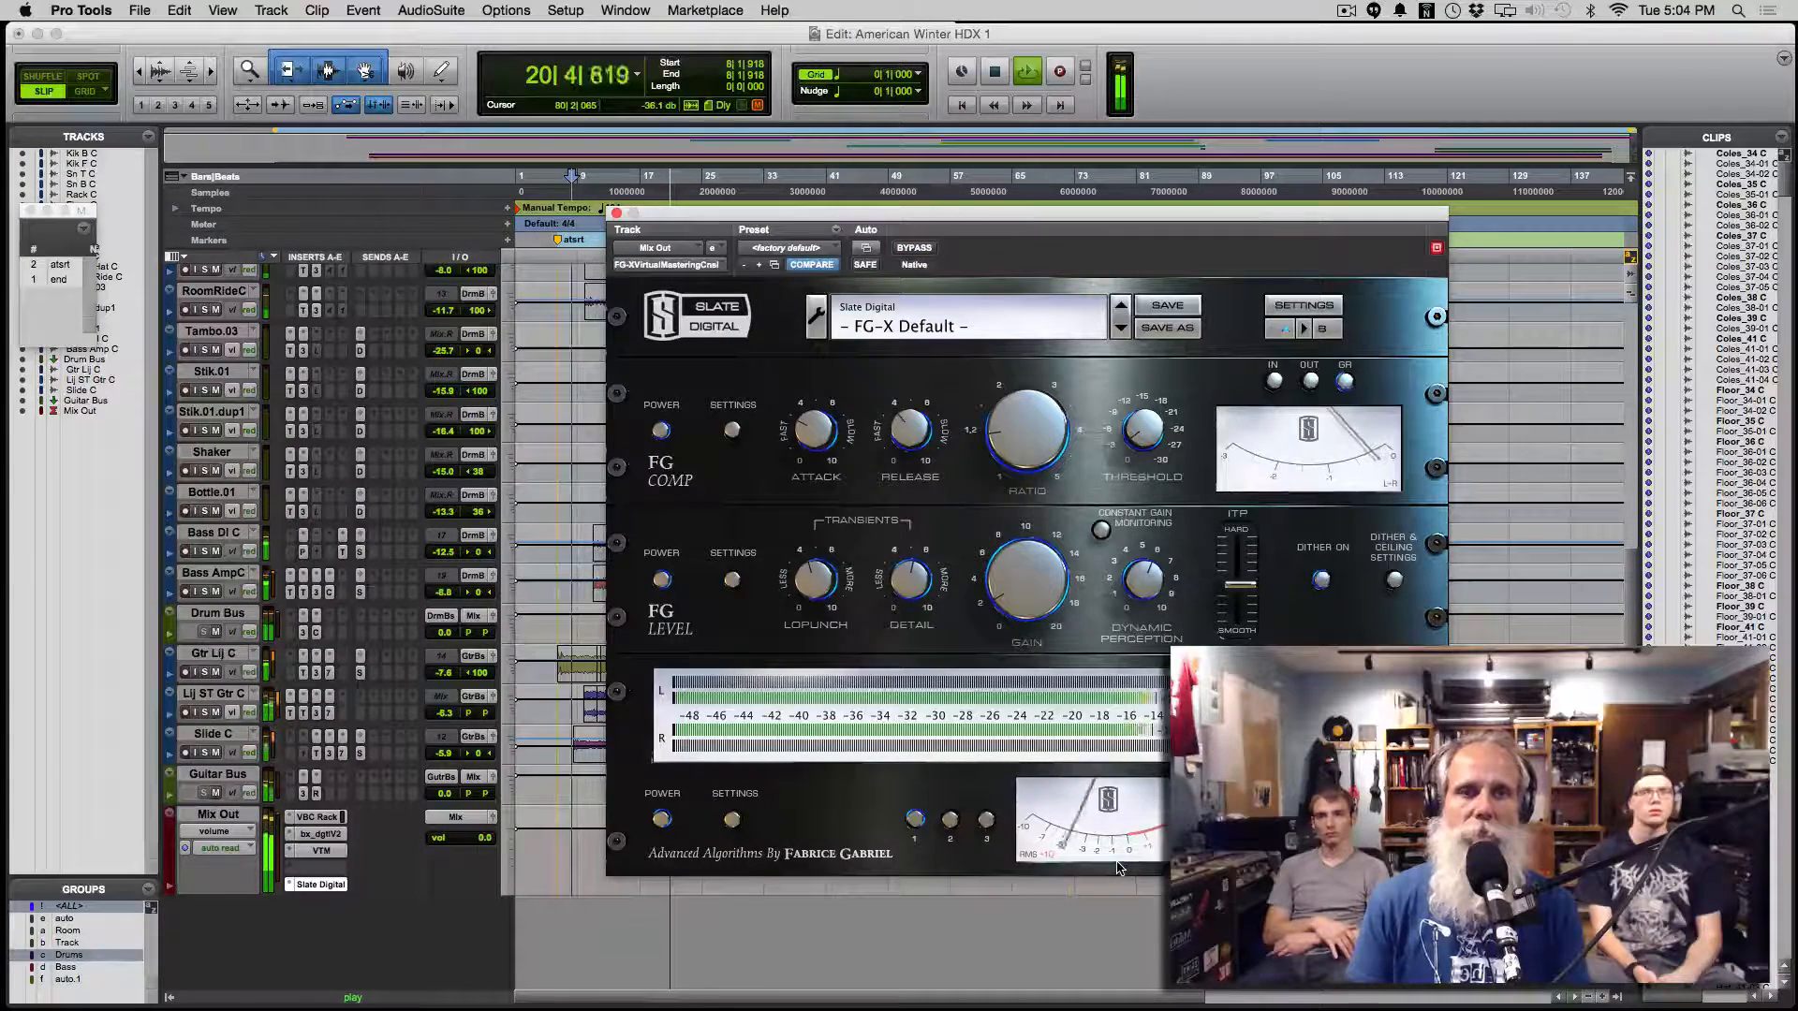
key(space)
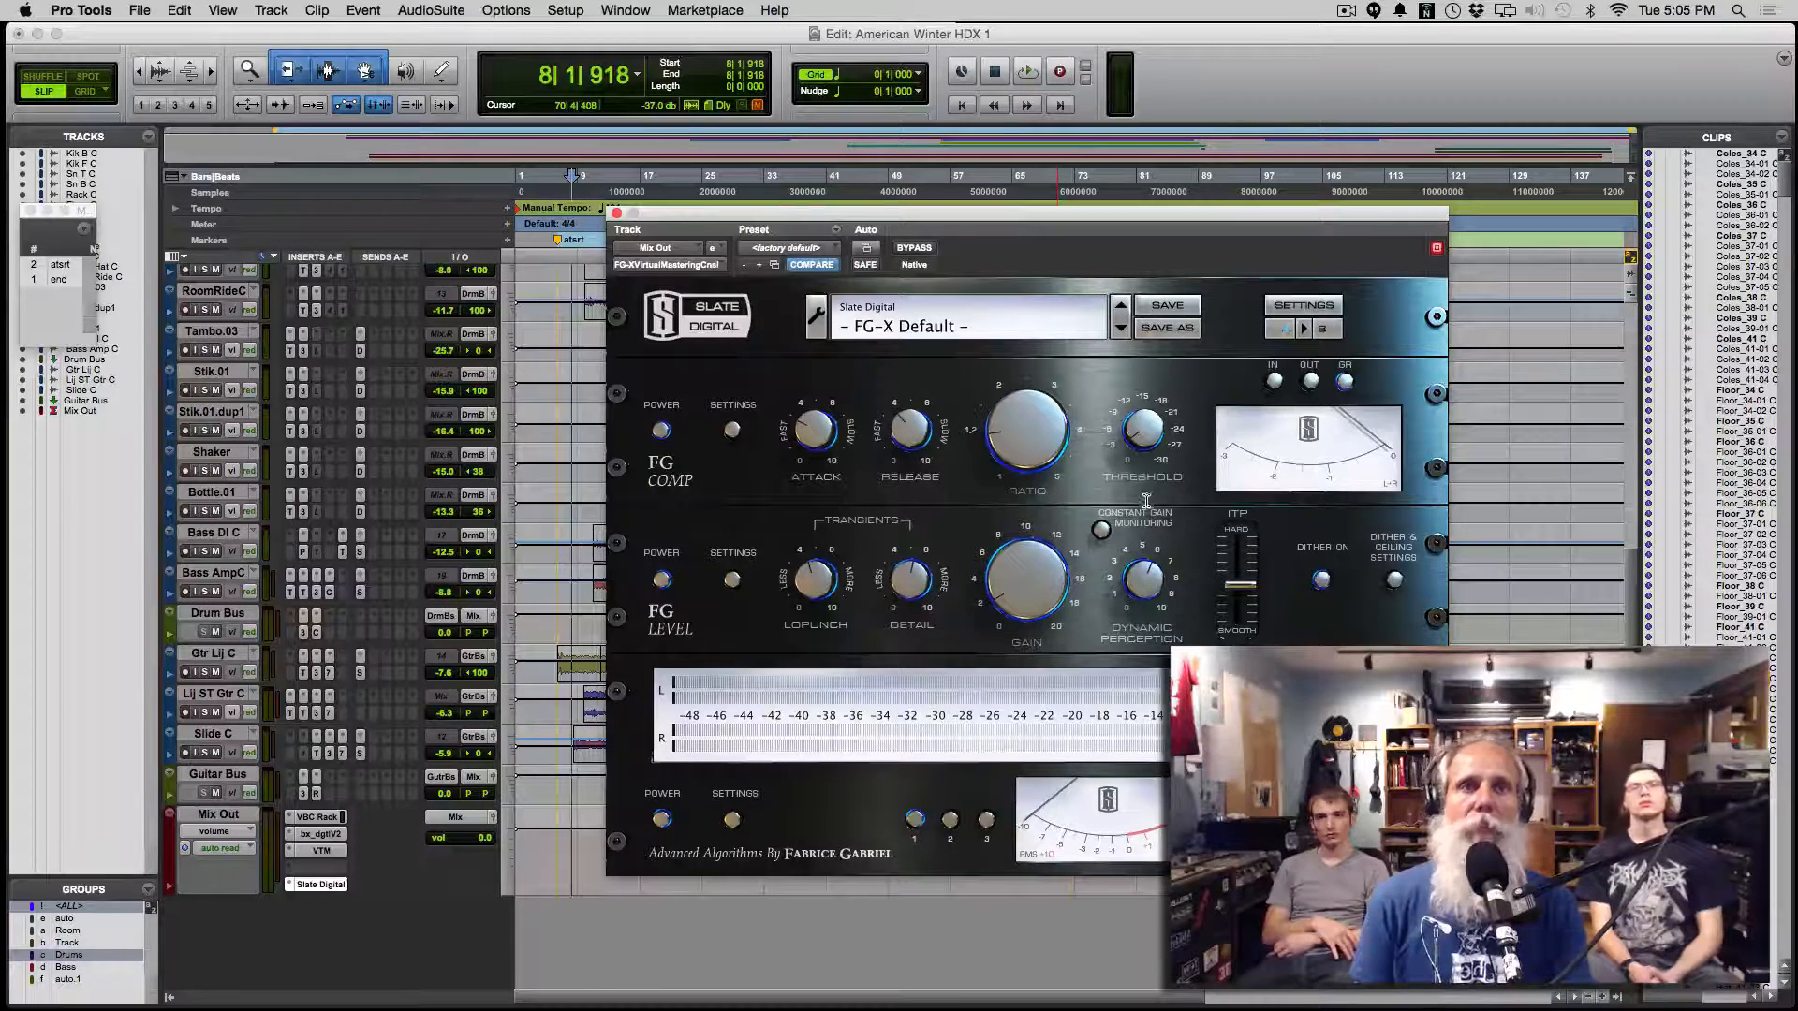
Step: Enable Constant Gain Monitoring in FG Level and compare the playing mix with FG-X bypassed and active, leaving it active
click(1100, 531)
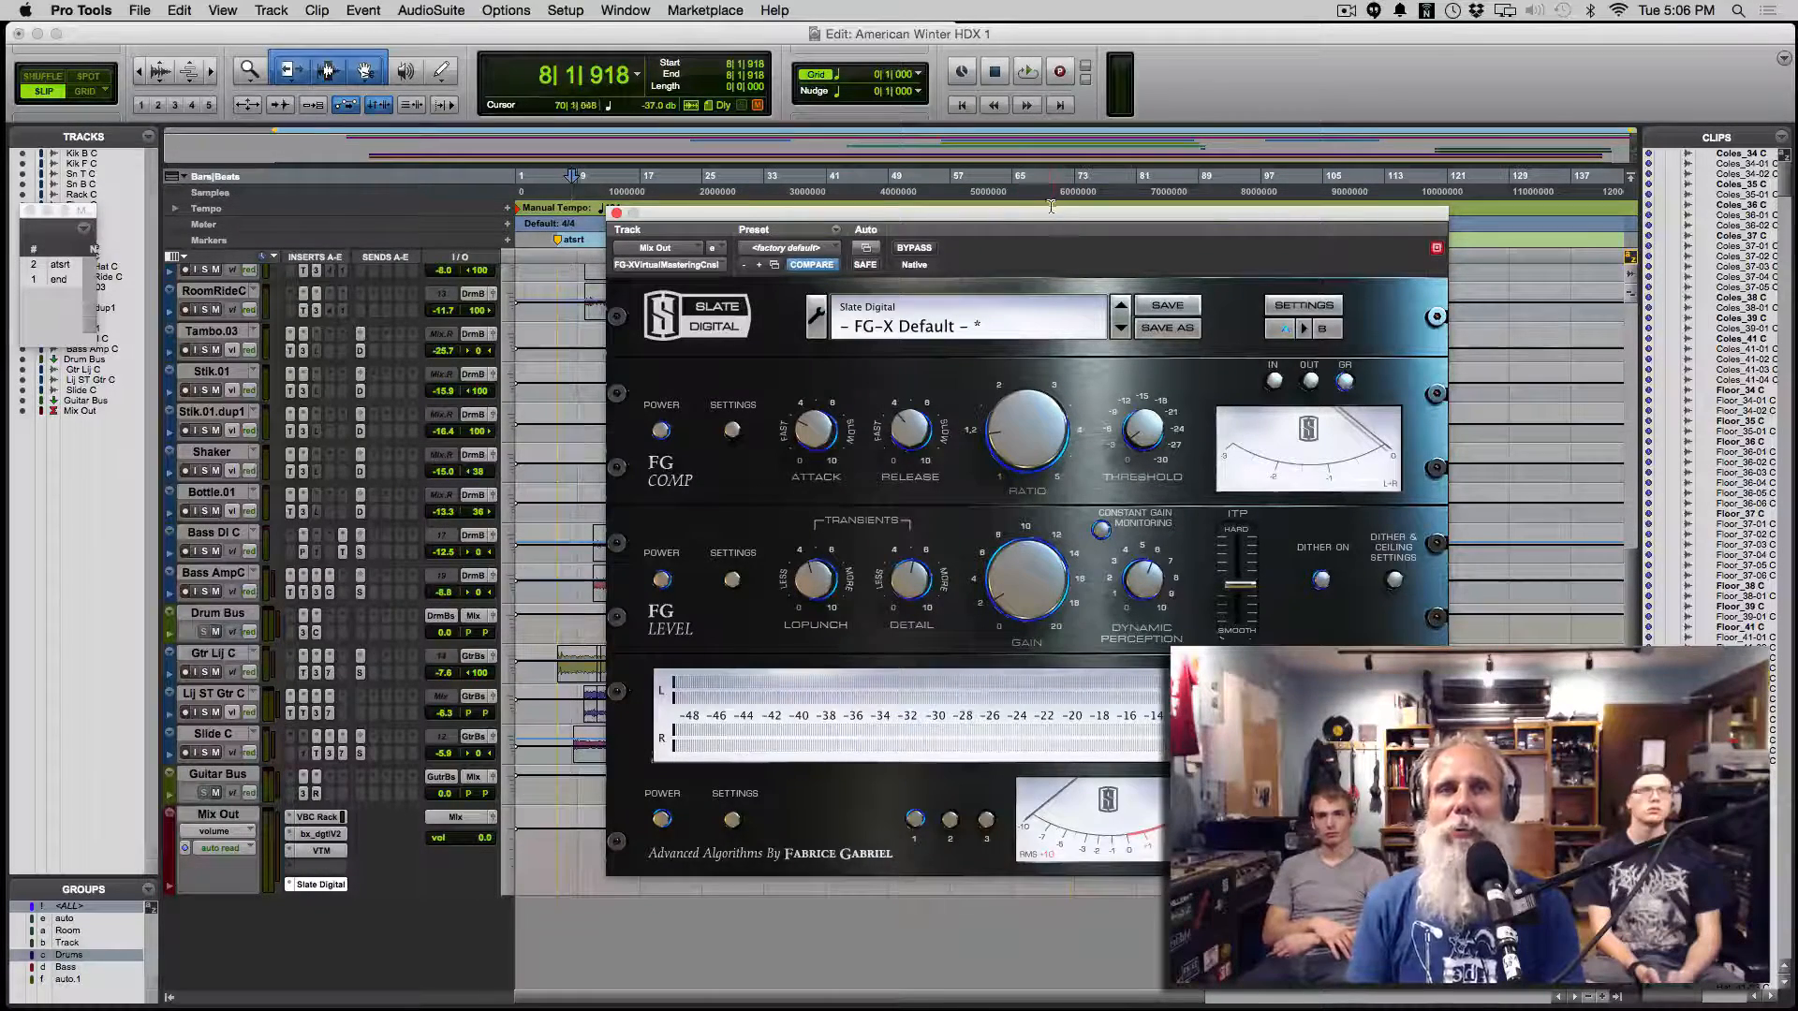
drag(1045, 214, 1041, 224)
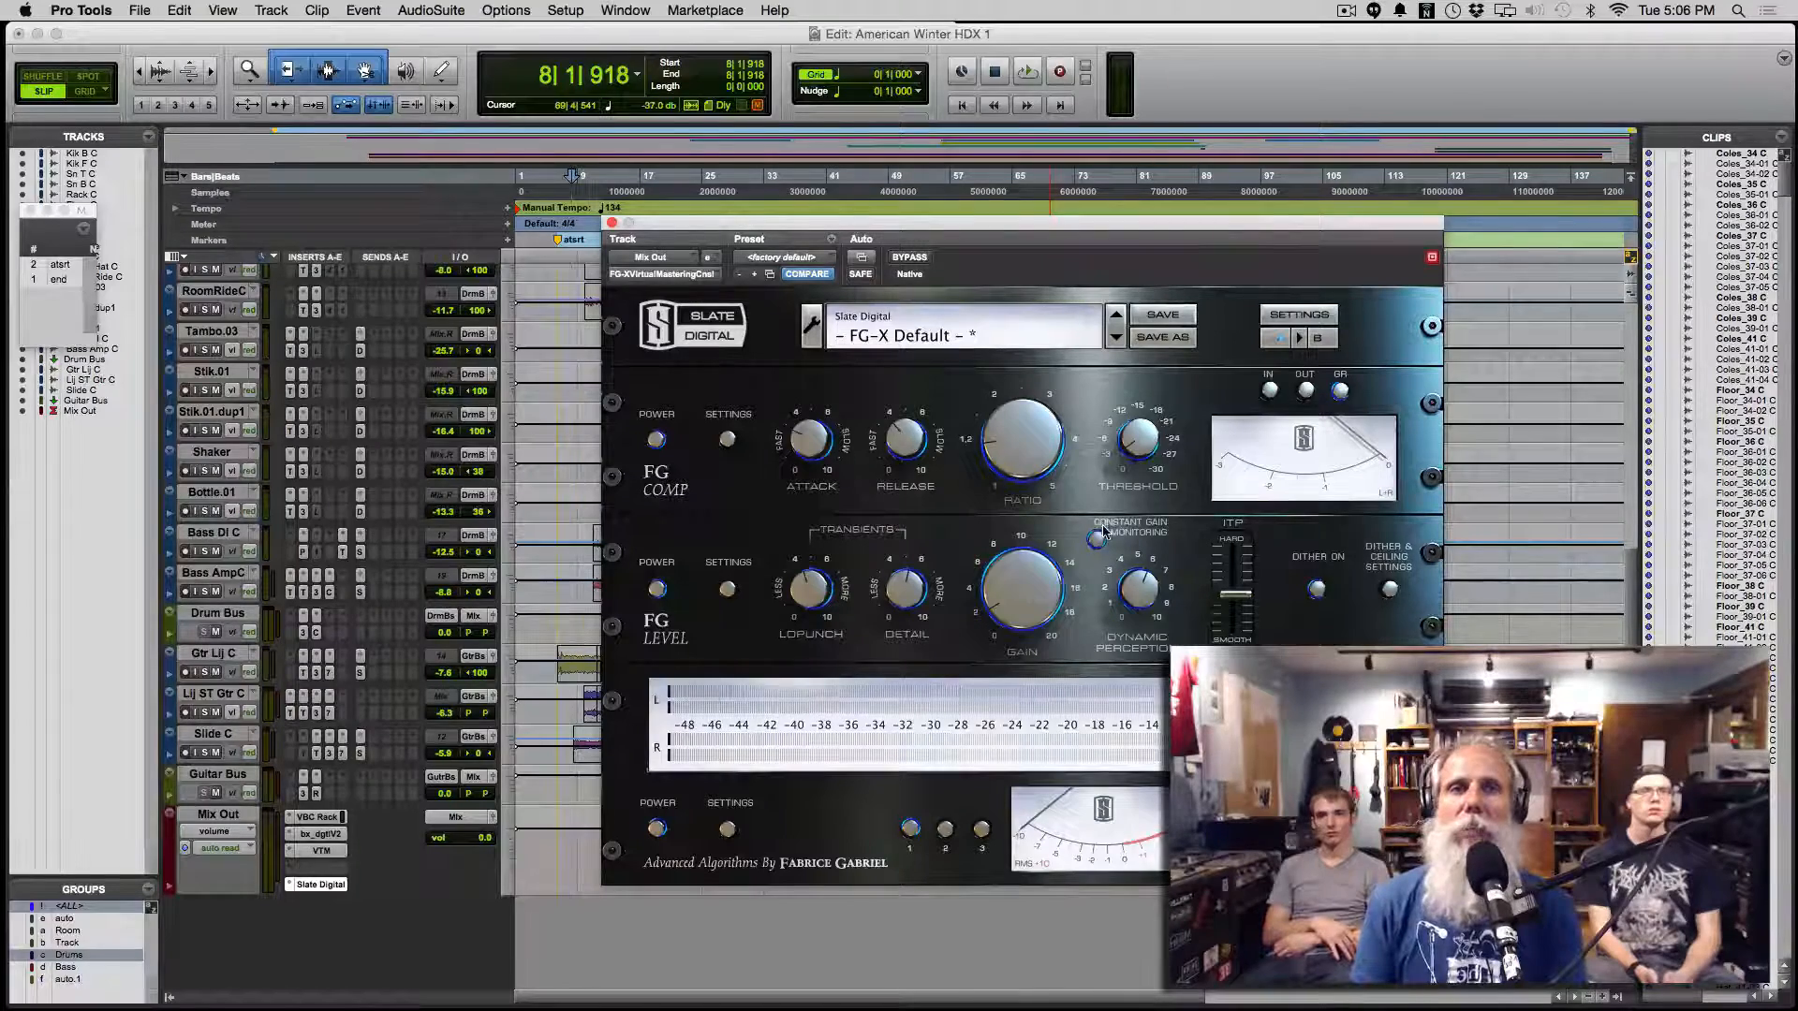
click(906, 258)
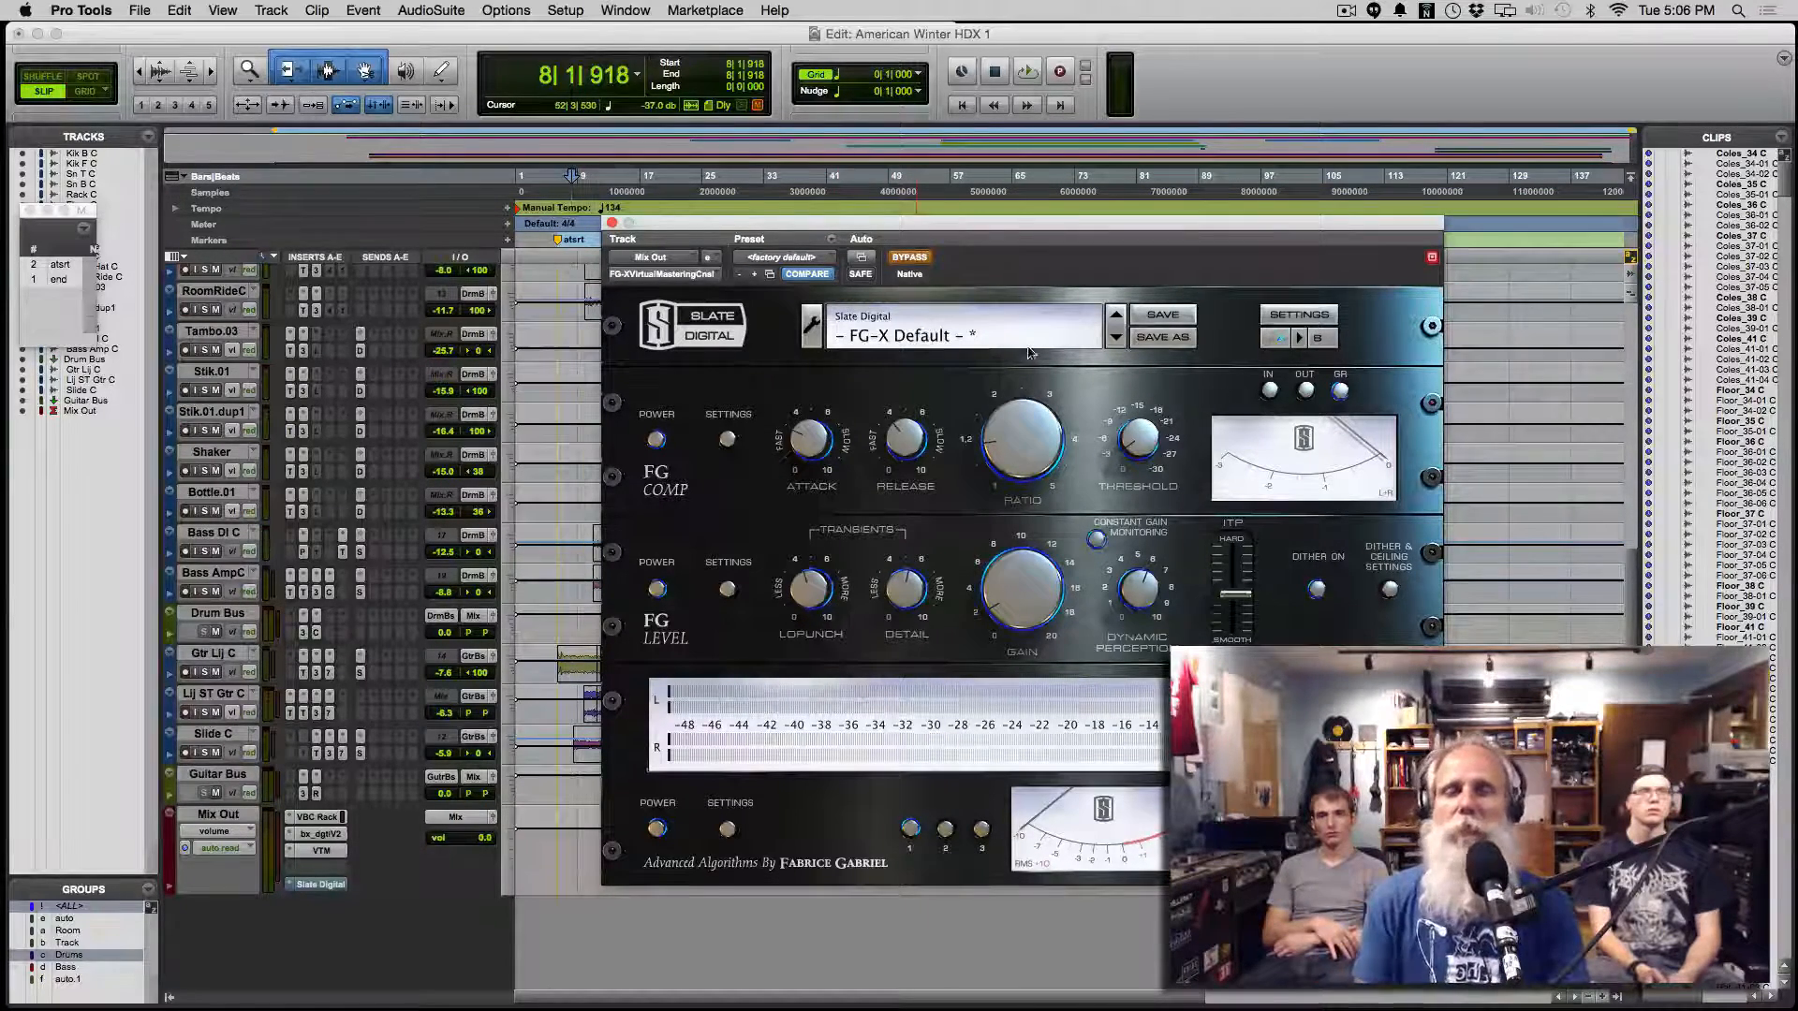
key(space)
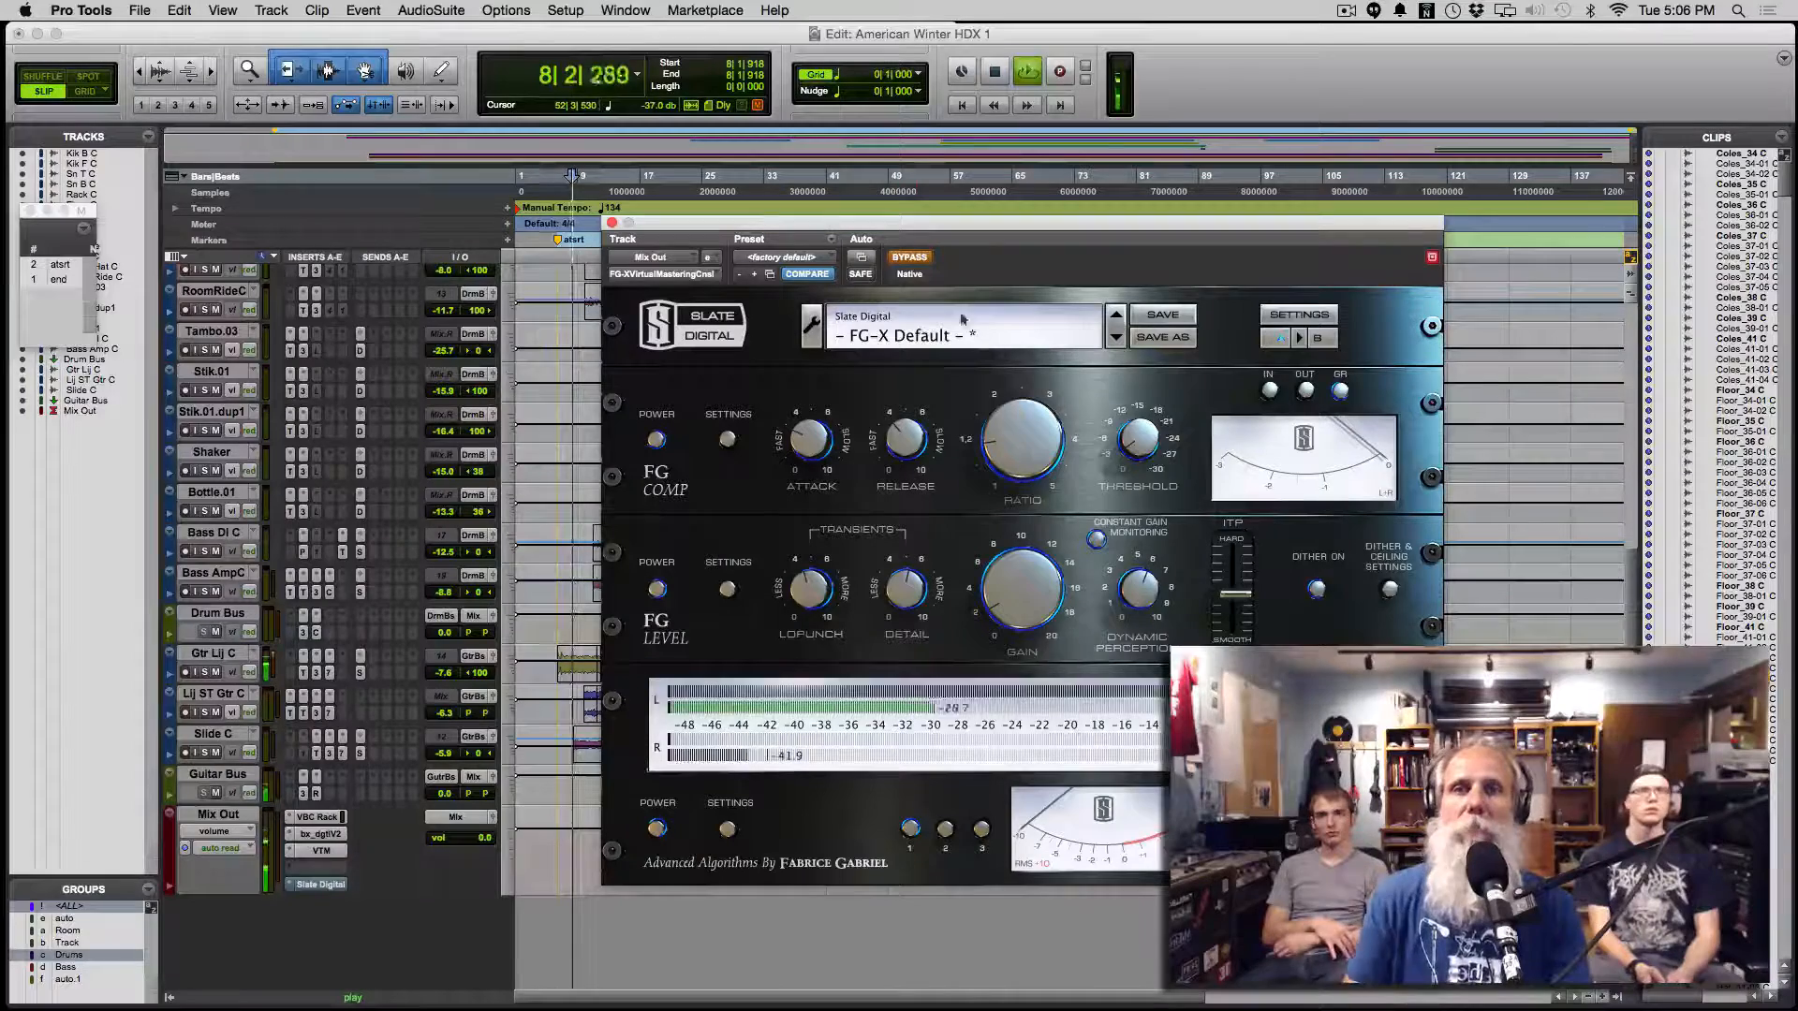
click(914, 260)
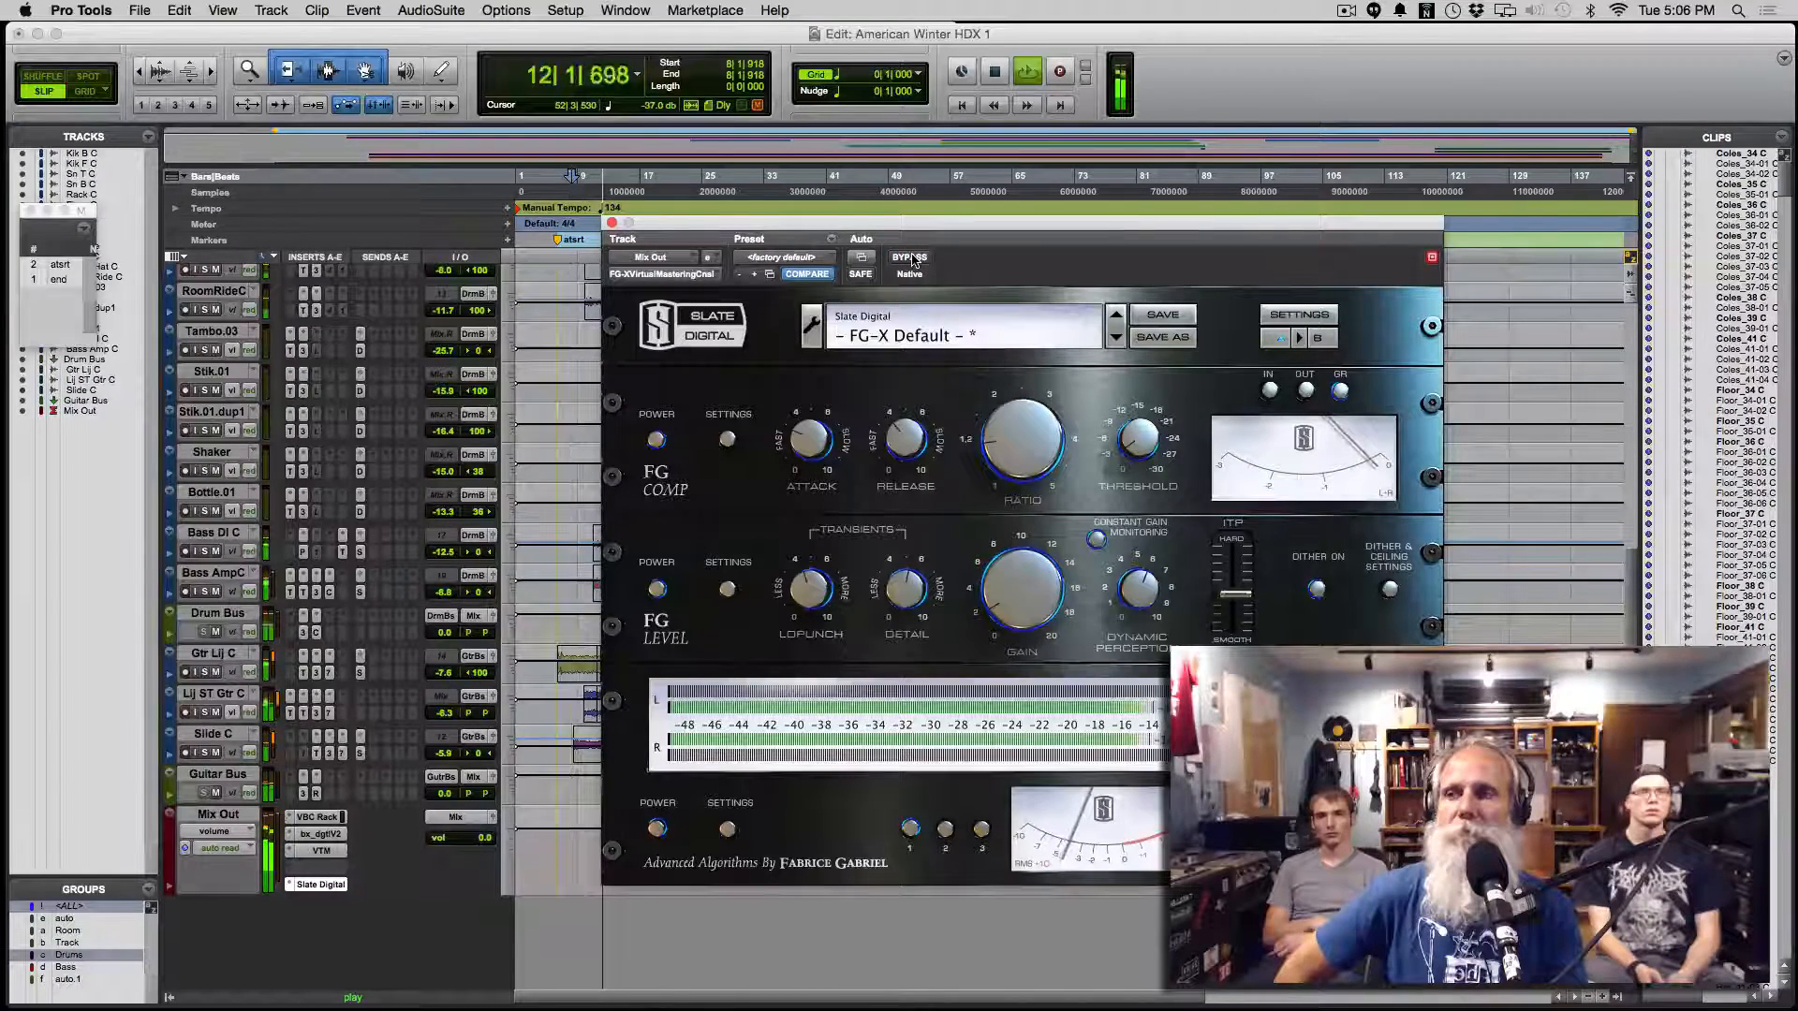
click(913, 261)
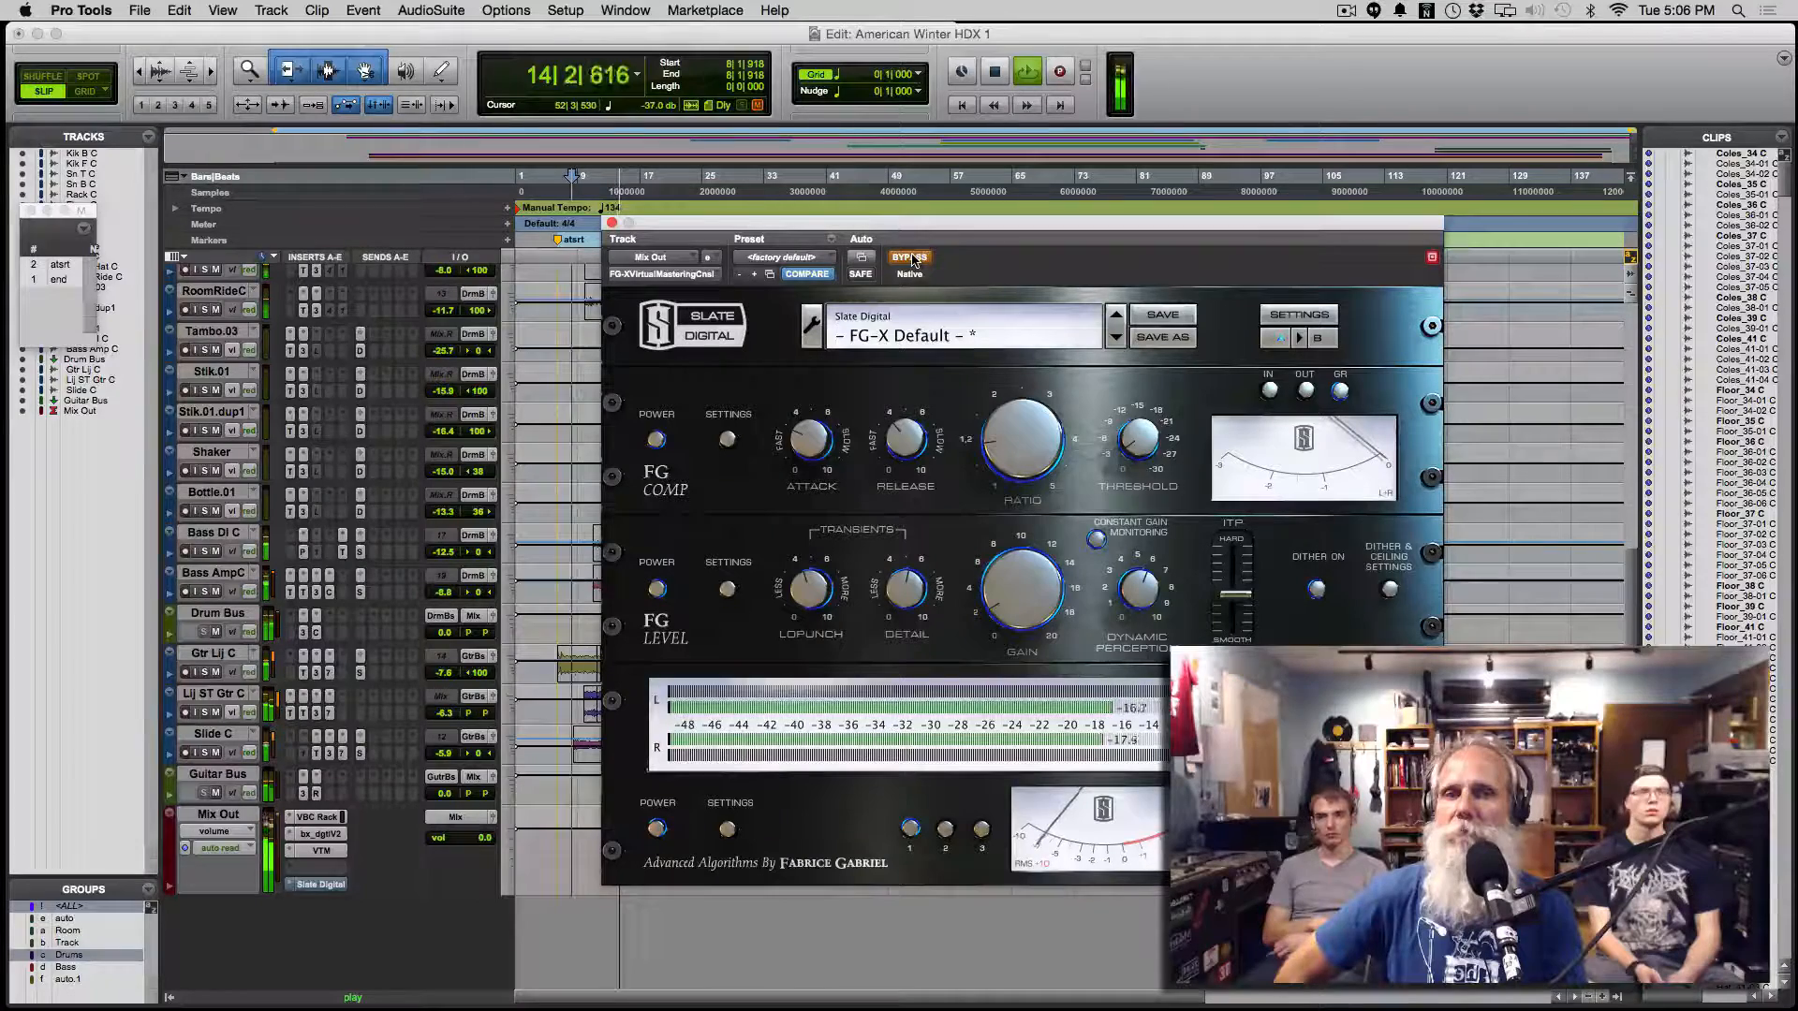
click(913, 261)
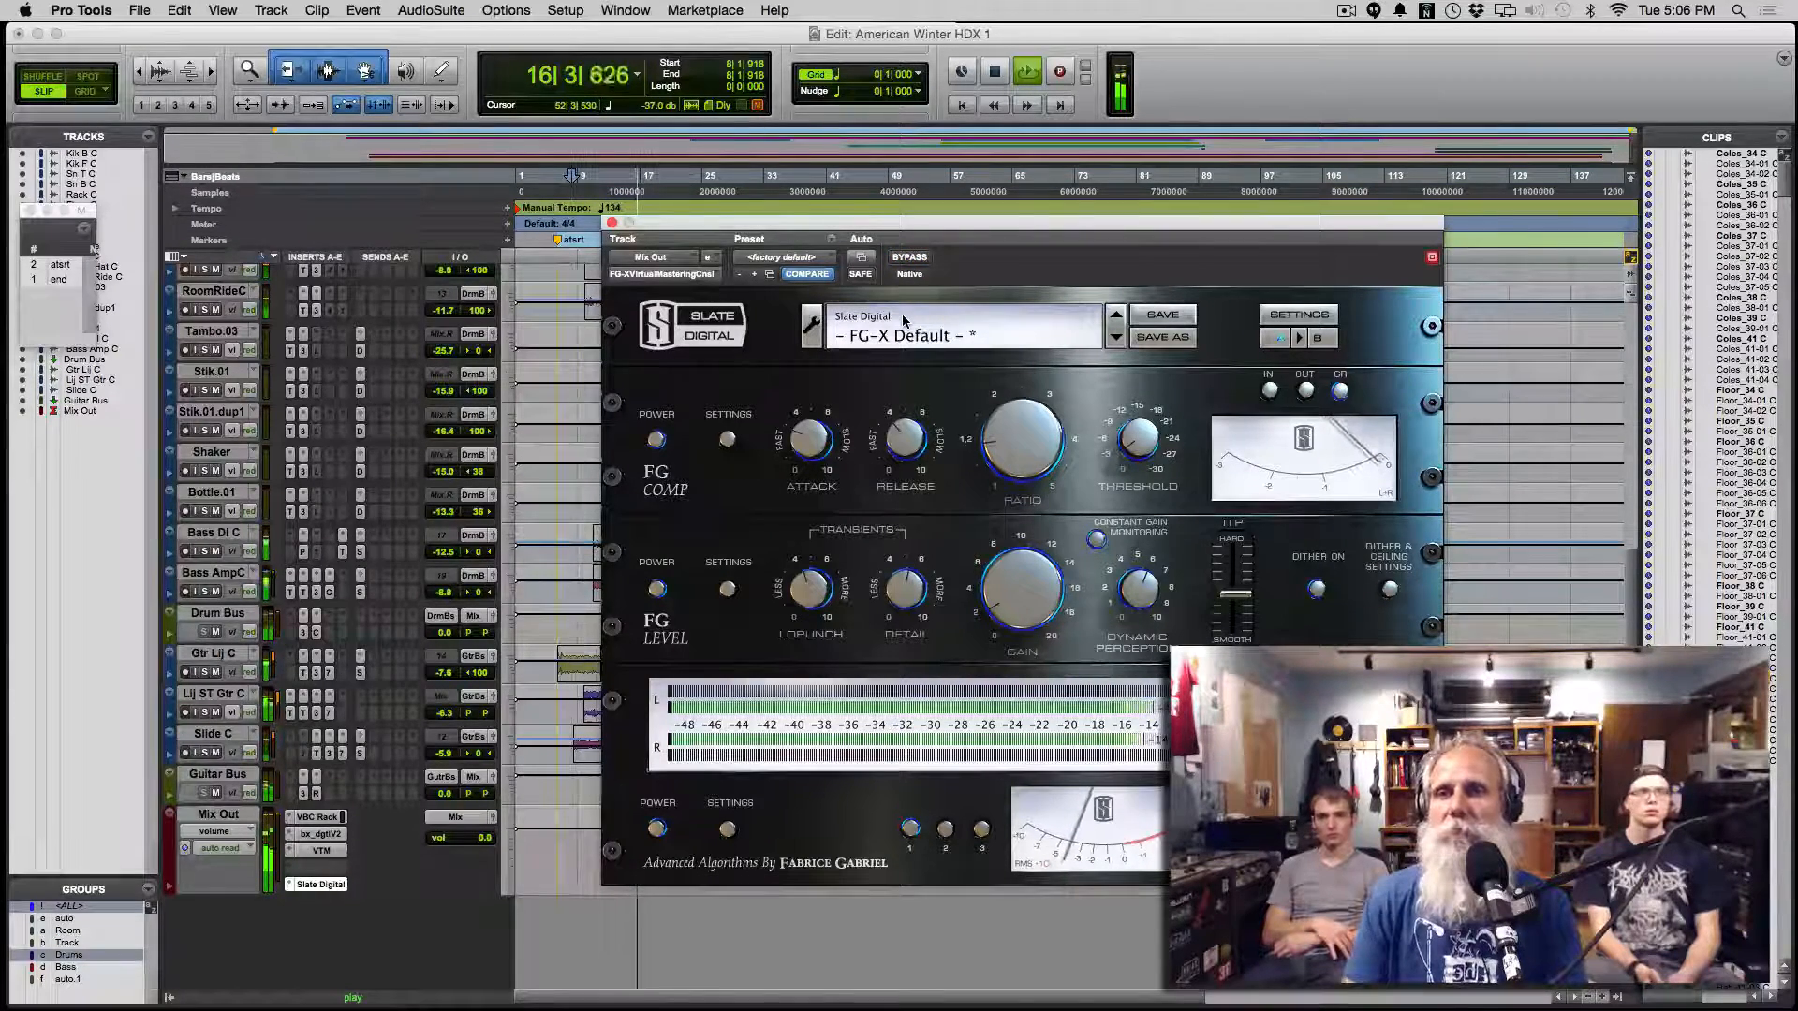
key(space)
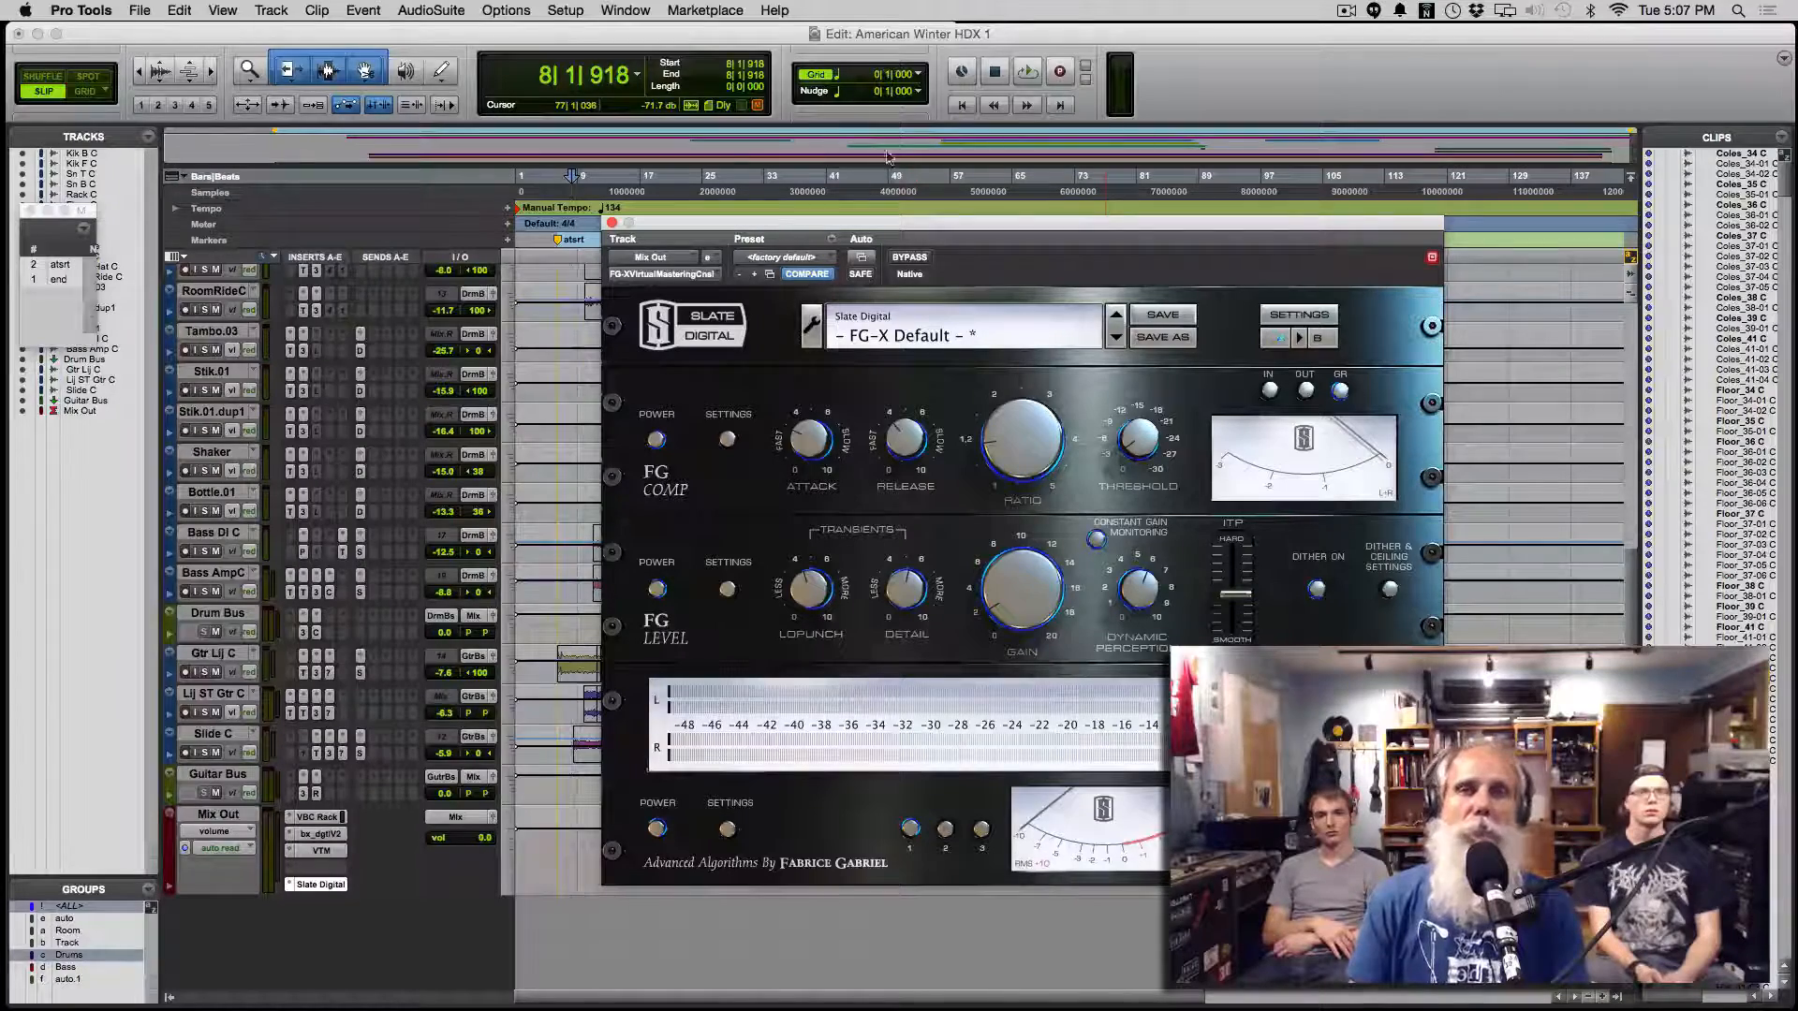
Step: Audition FG-X bypassed and active once more, stop playback, and turn off Constant Gain Monitoring
click(909, 259)
key(space)
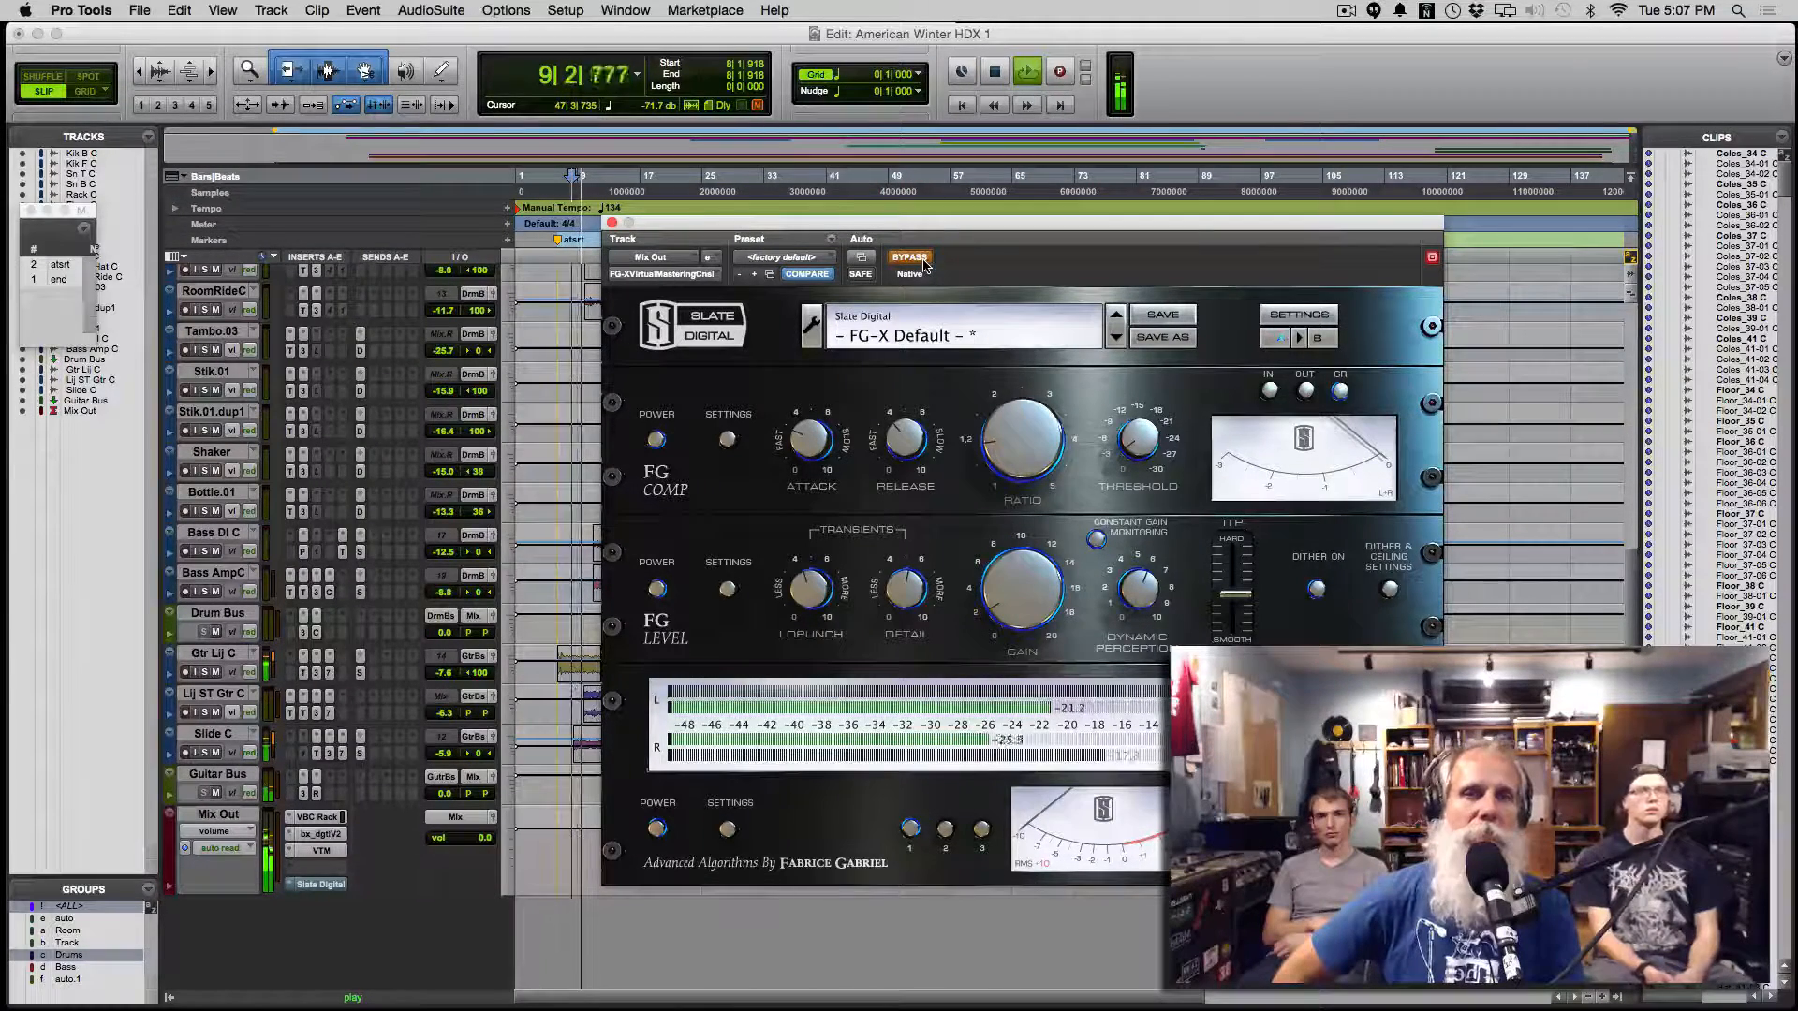
click(909, 258)
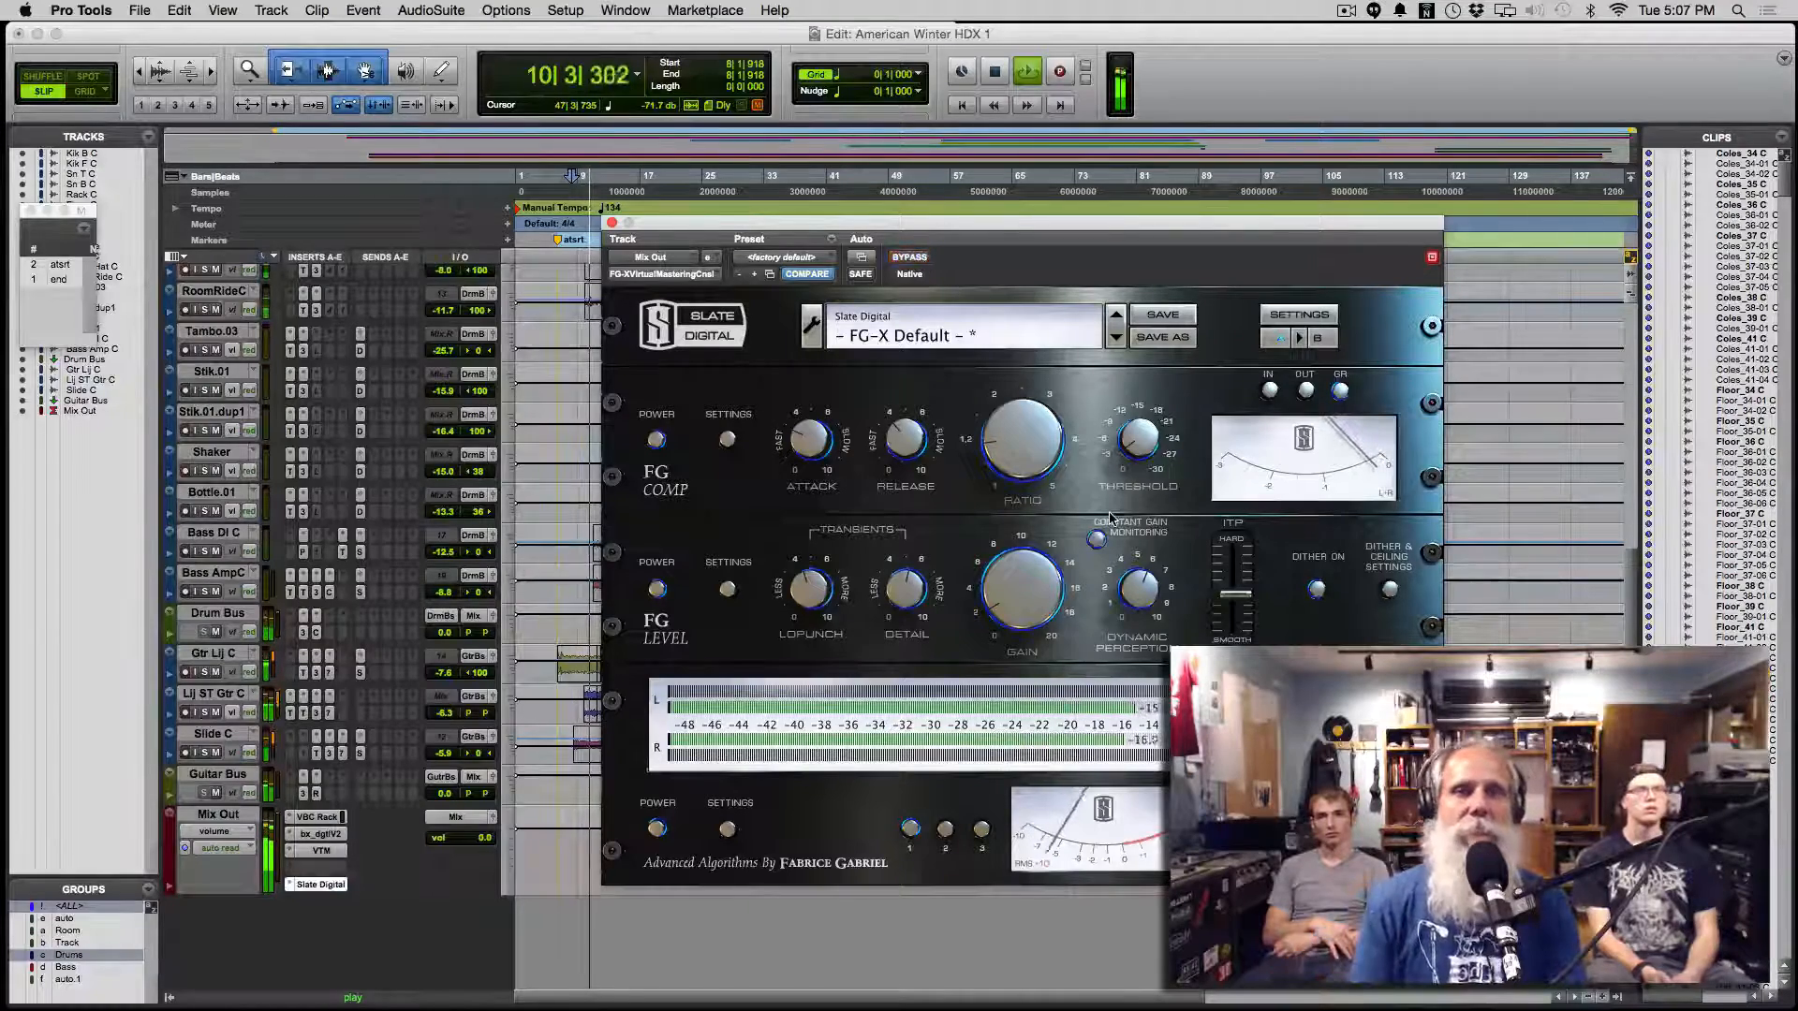
key(space)
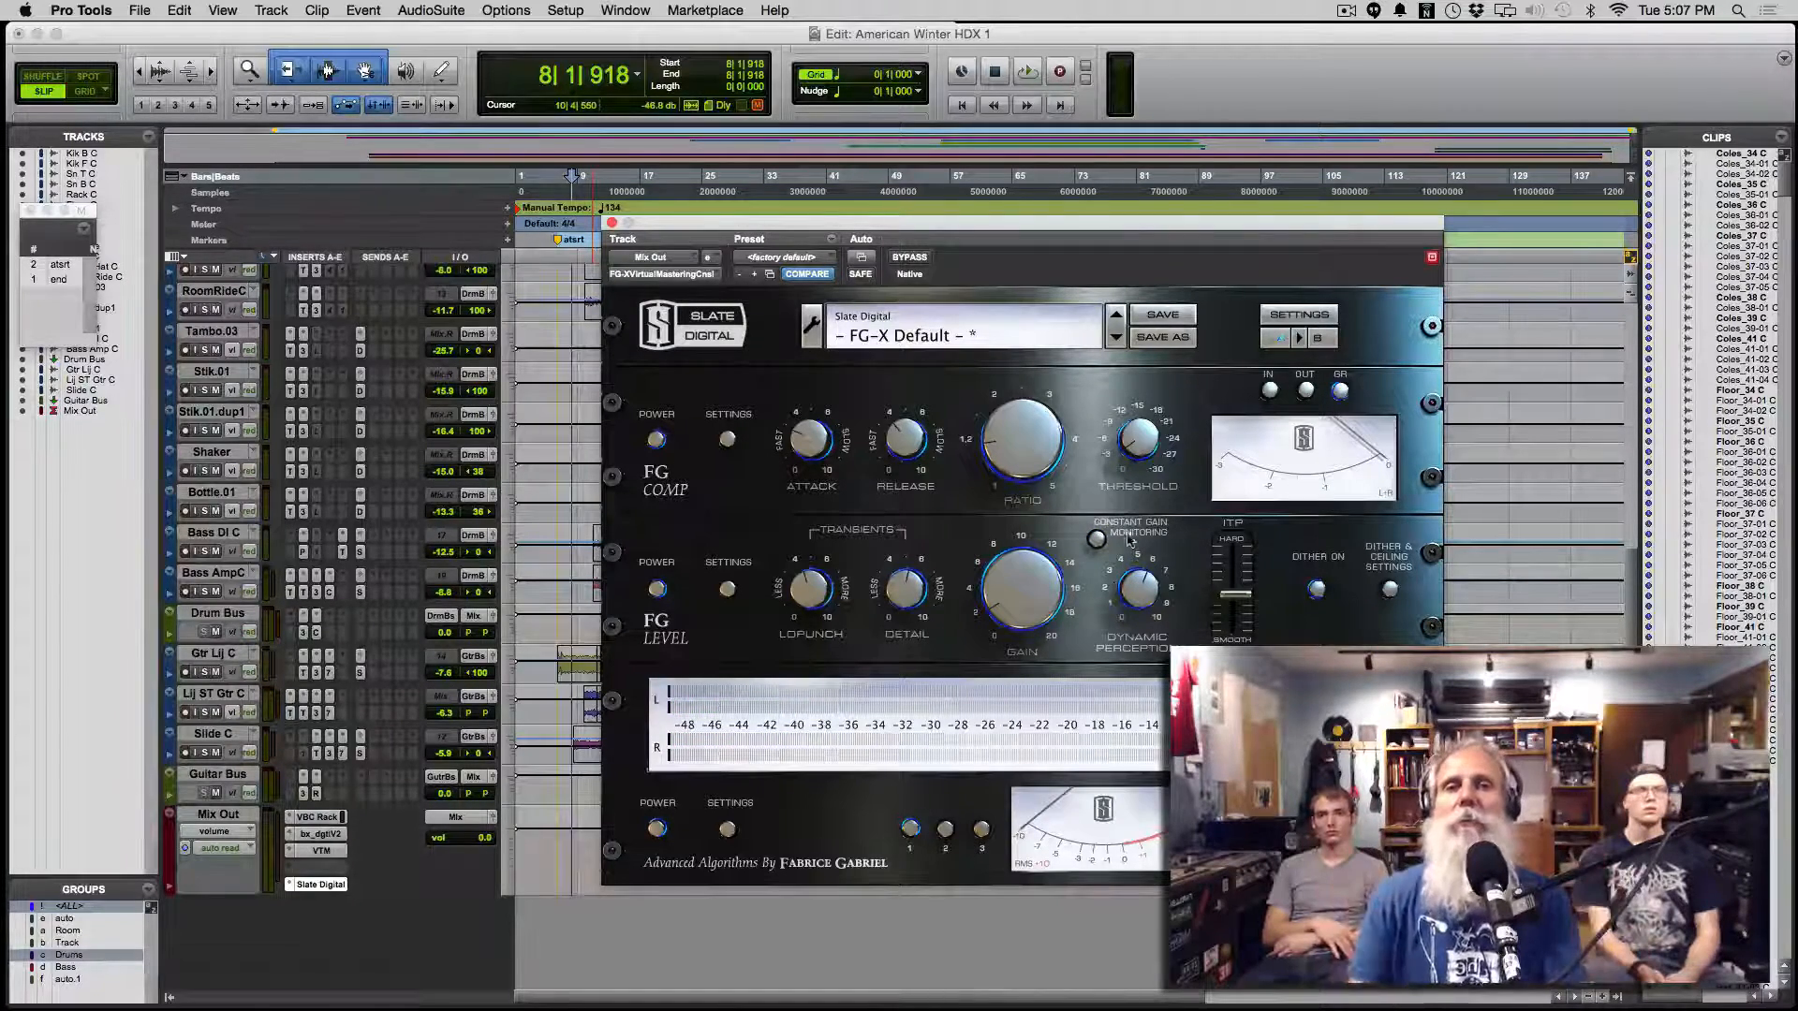
Step: Play the mix and compare all Mix Out inserts bypassed and active, leaving them active, and close the FG-X window after stopping
key(space)
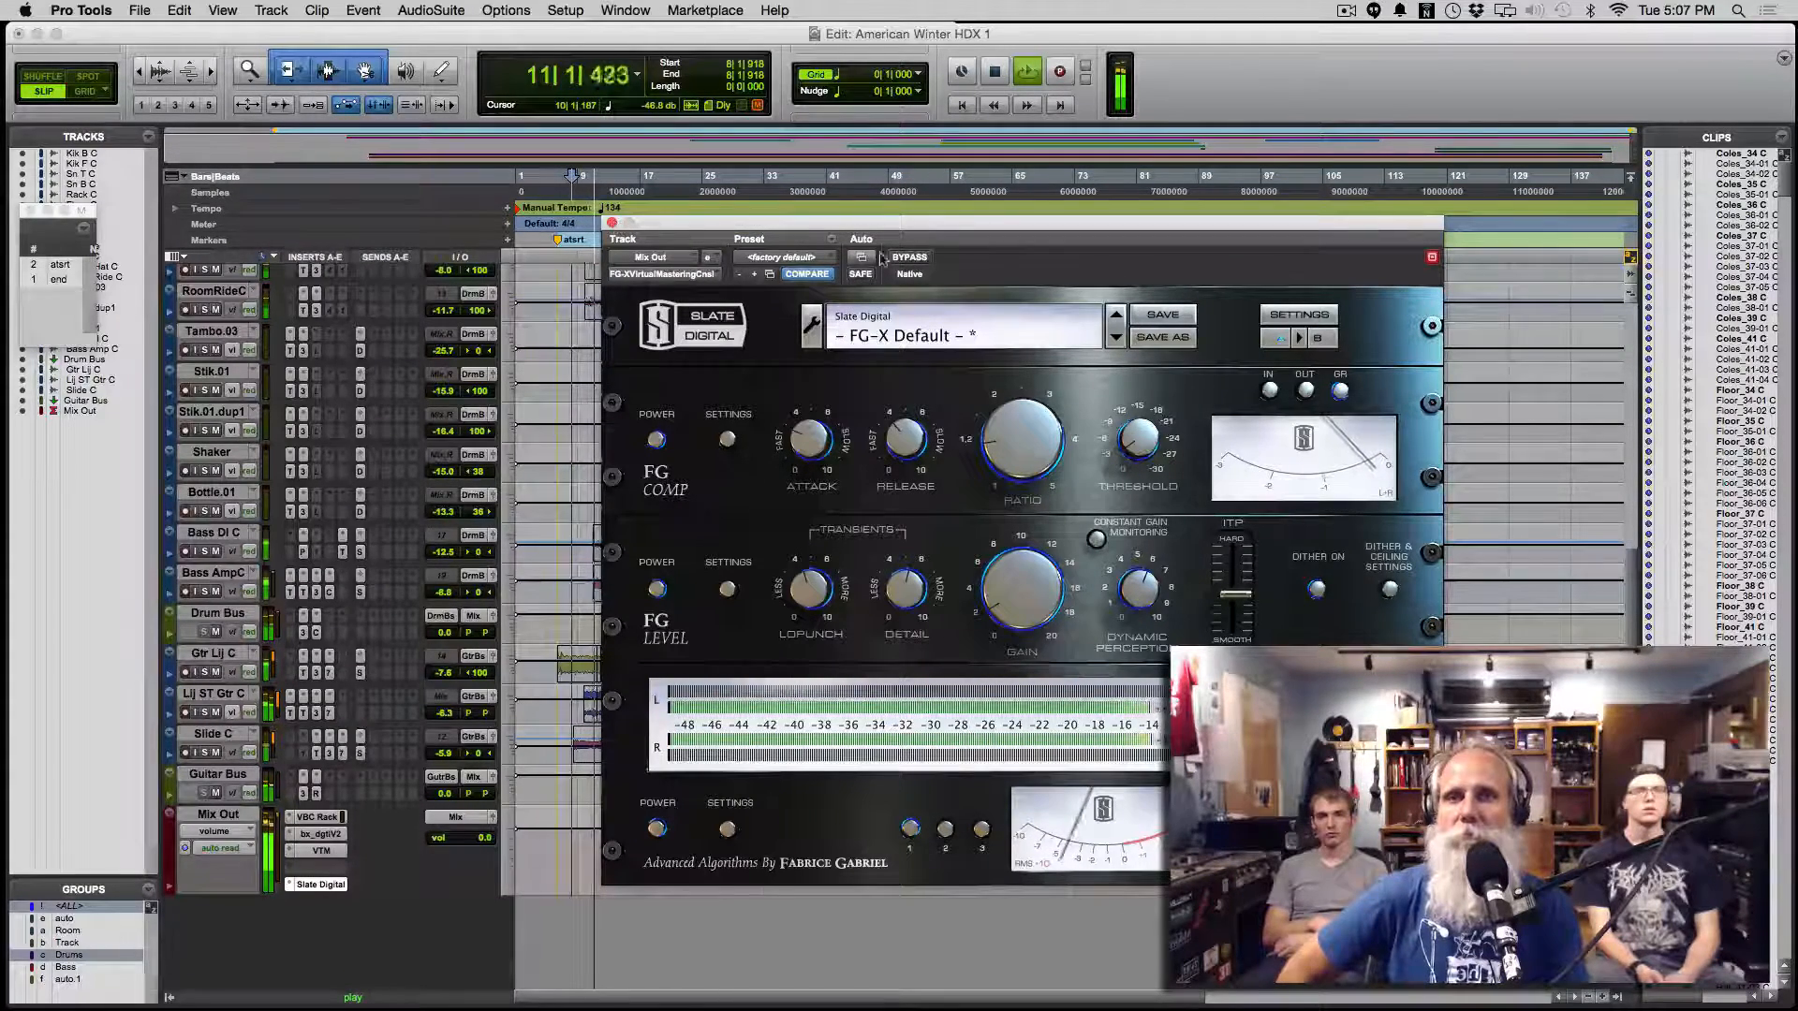
shift+super+click(312, 819)
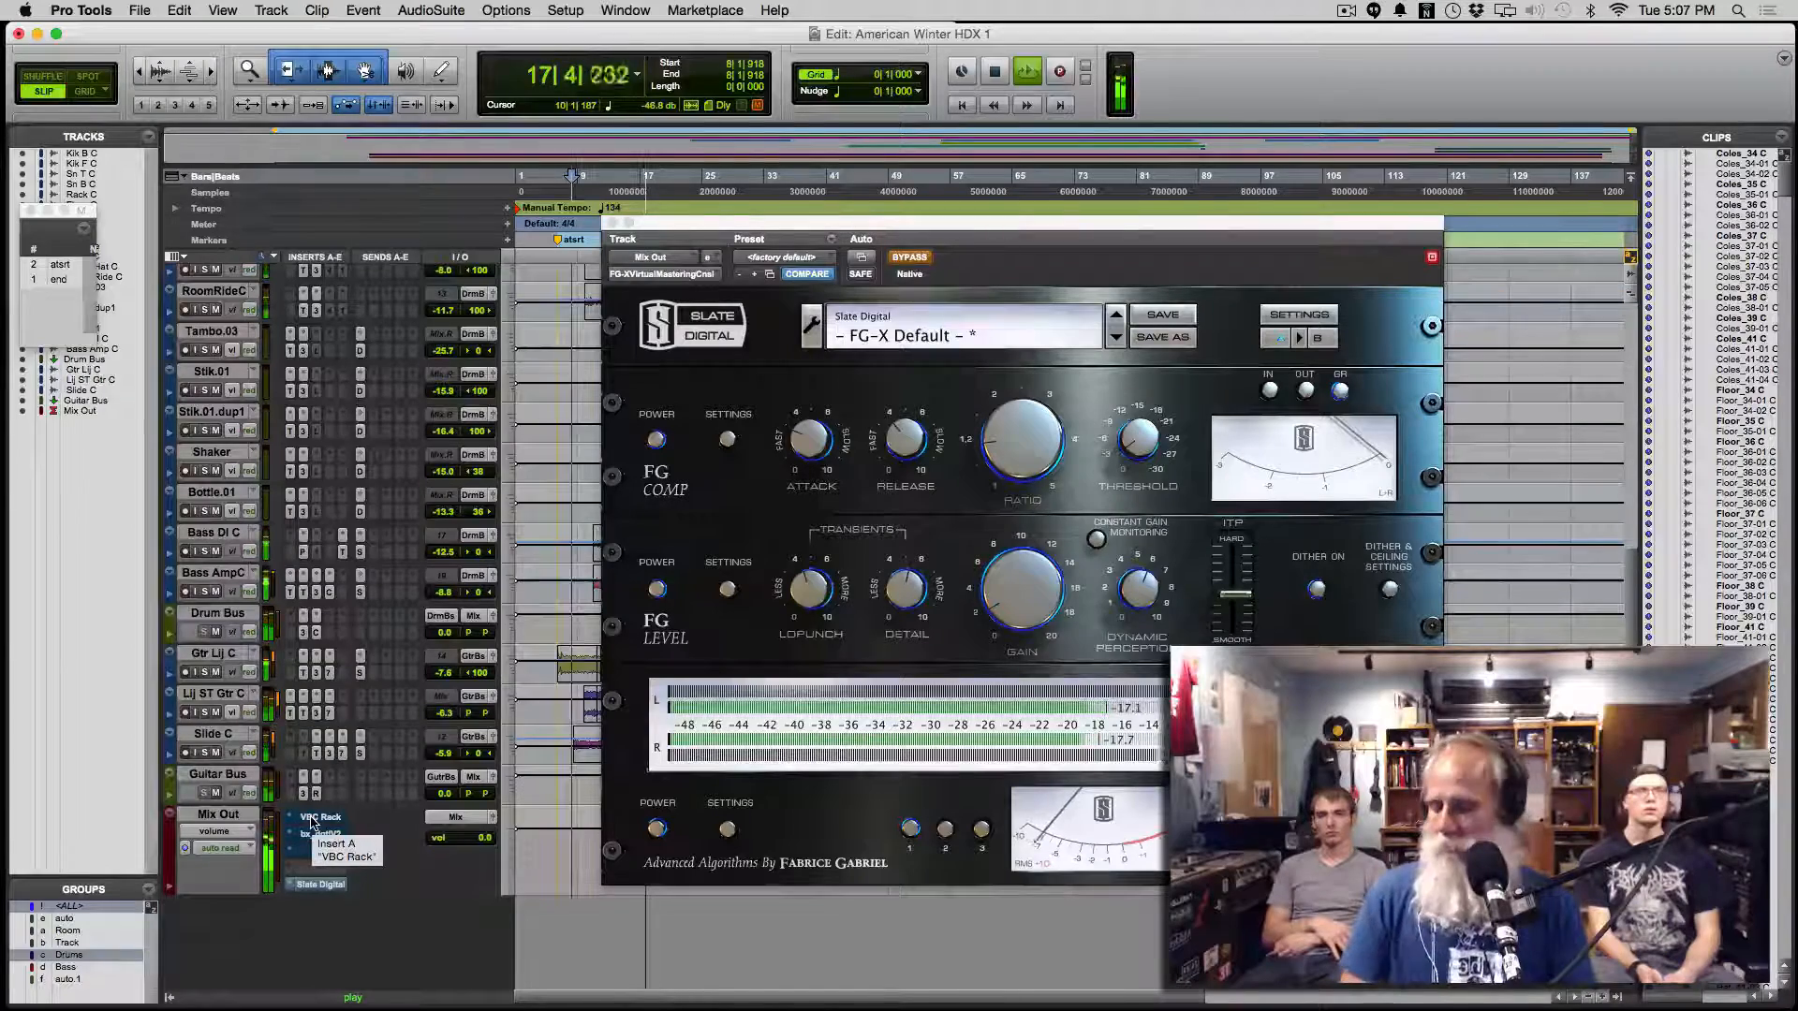
shift+super+click(311, 819)
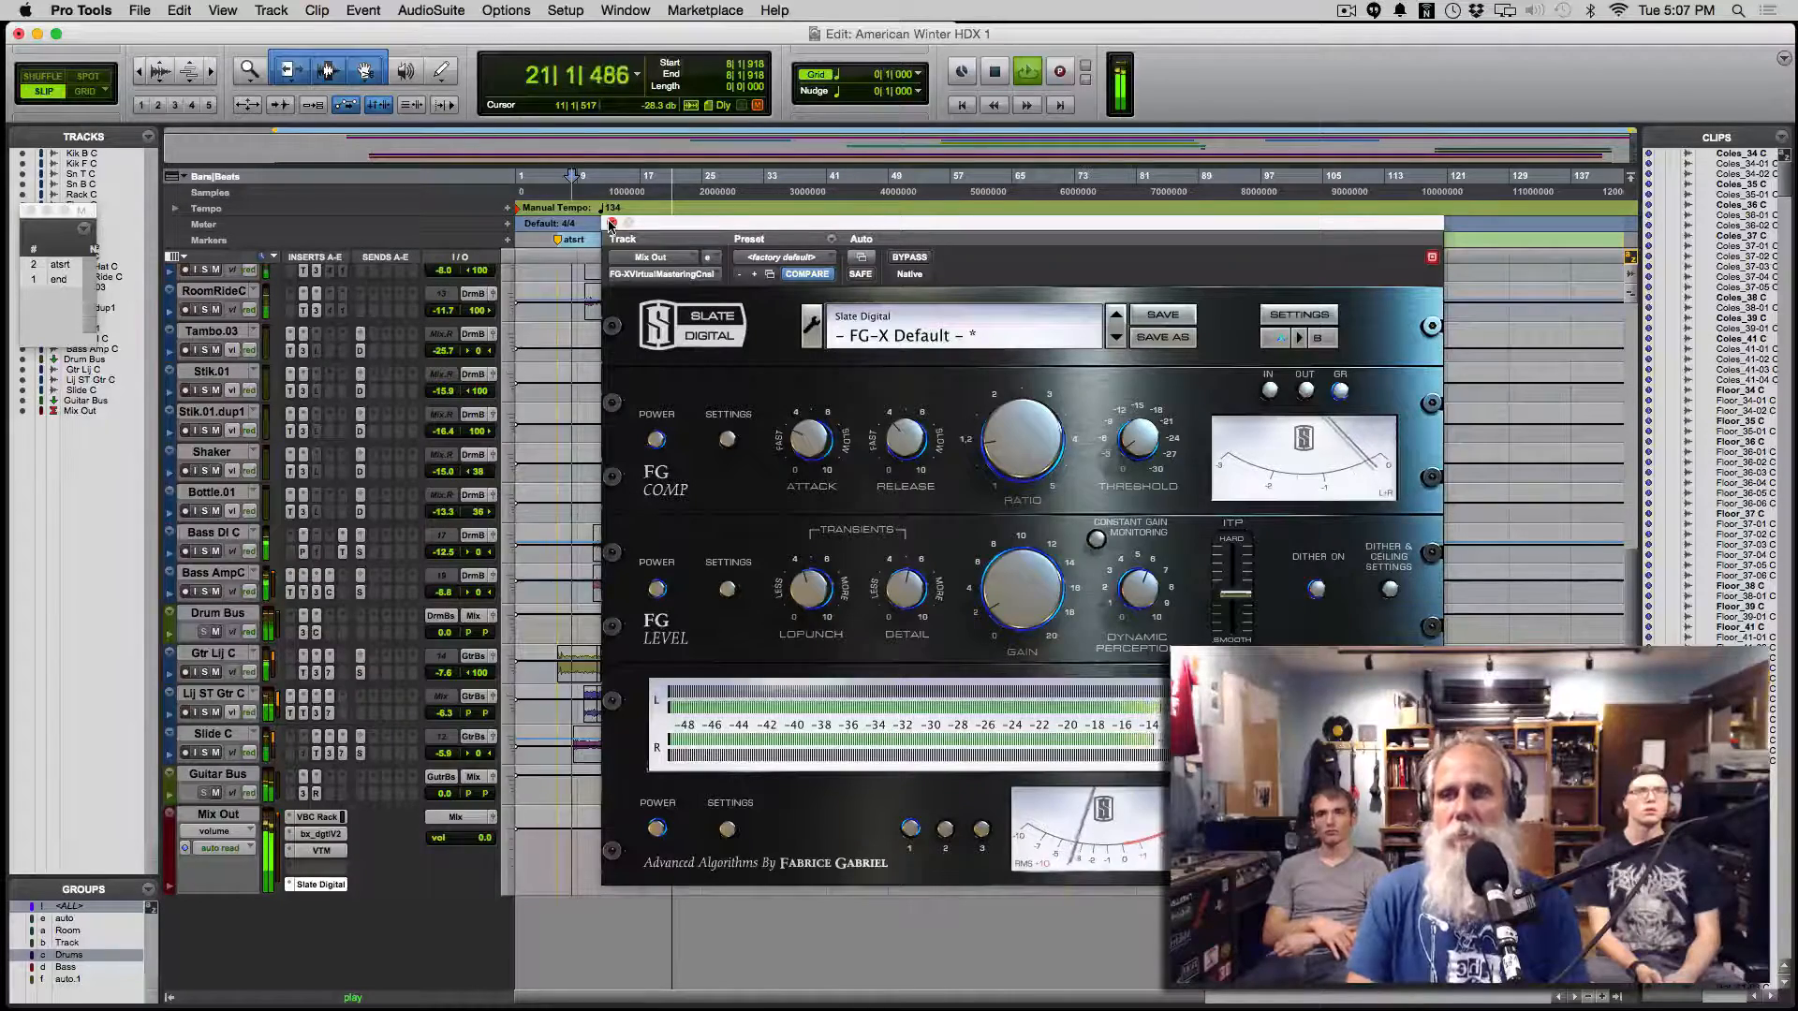
key(space)
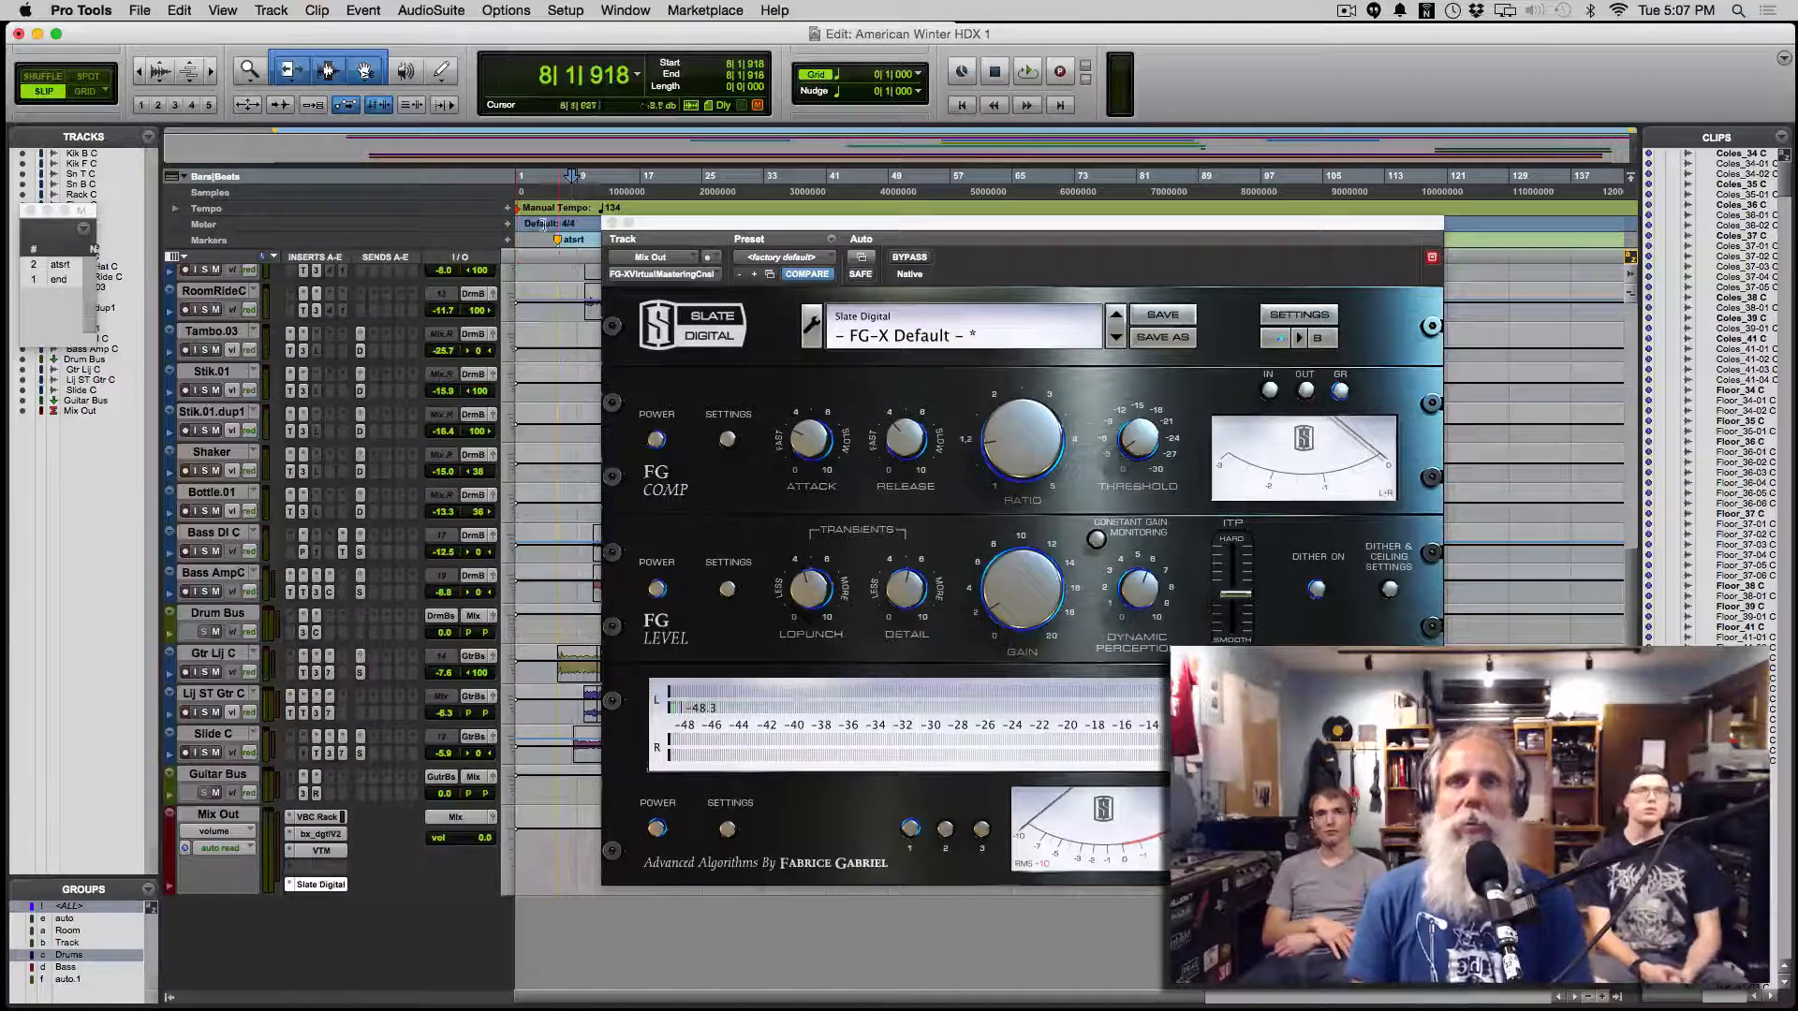
click(320, 884)
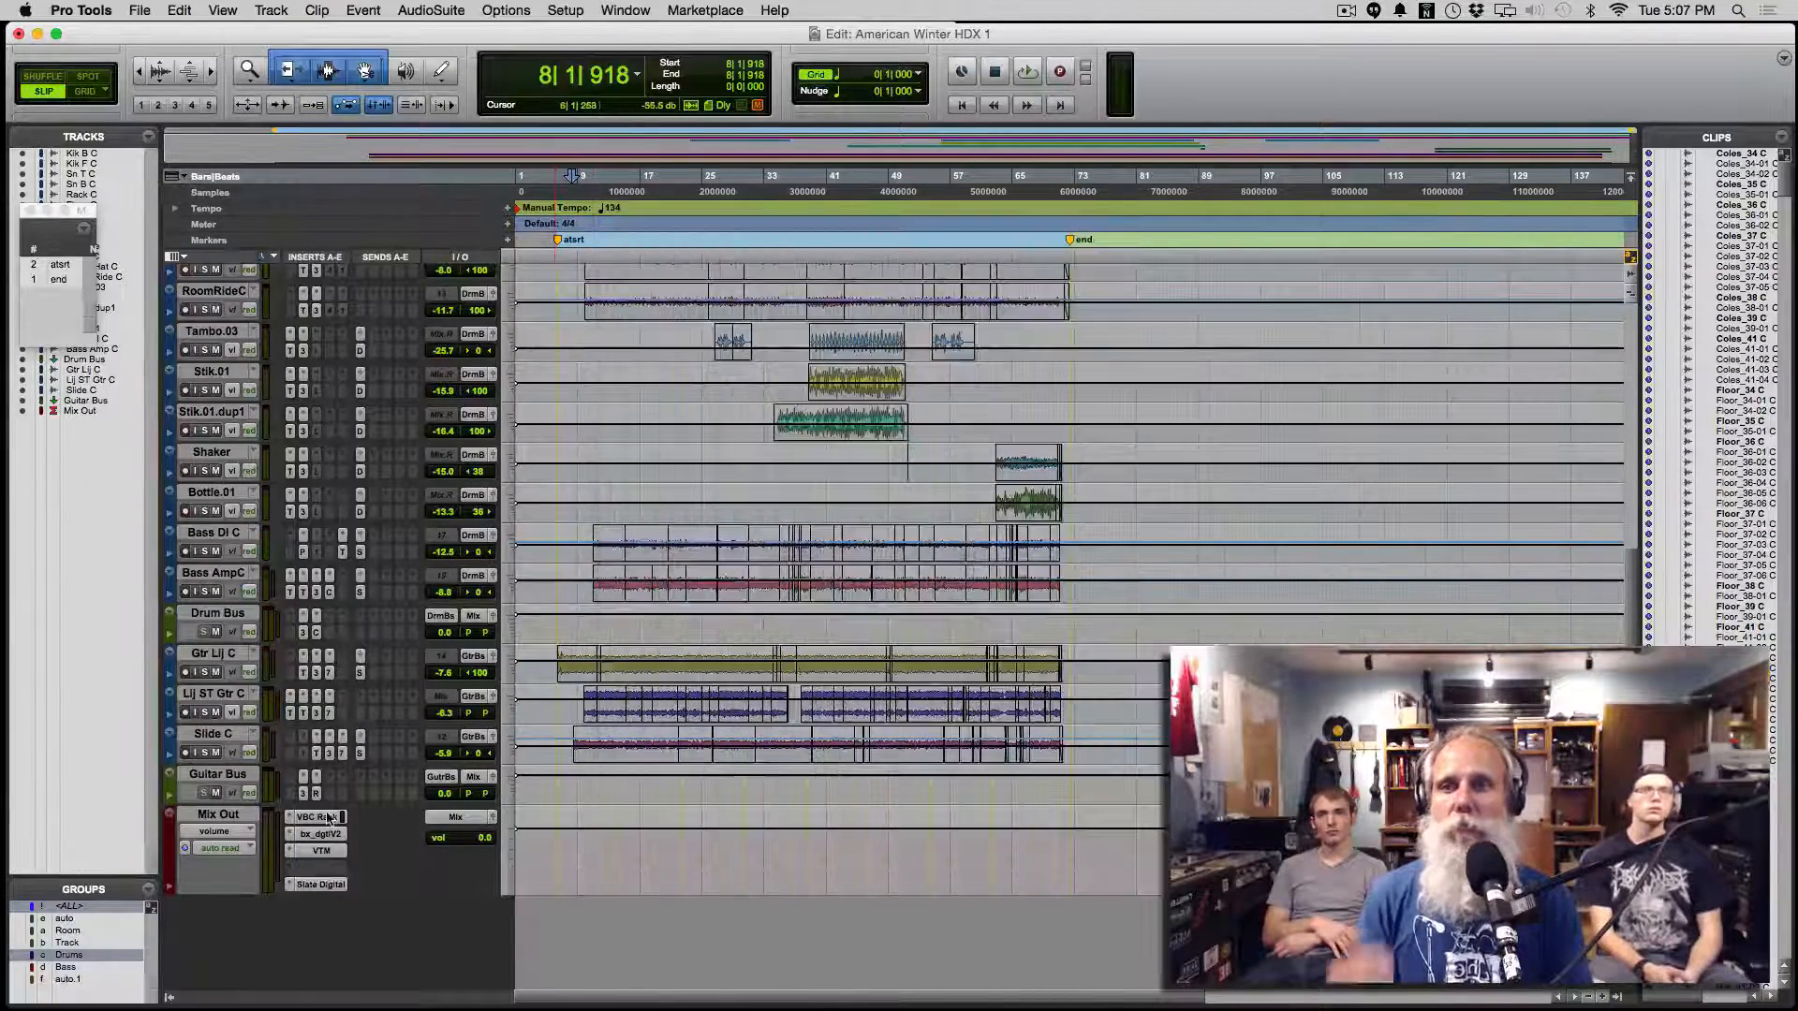